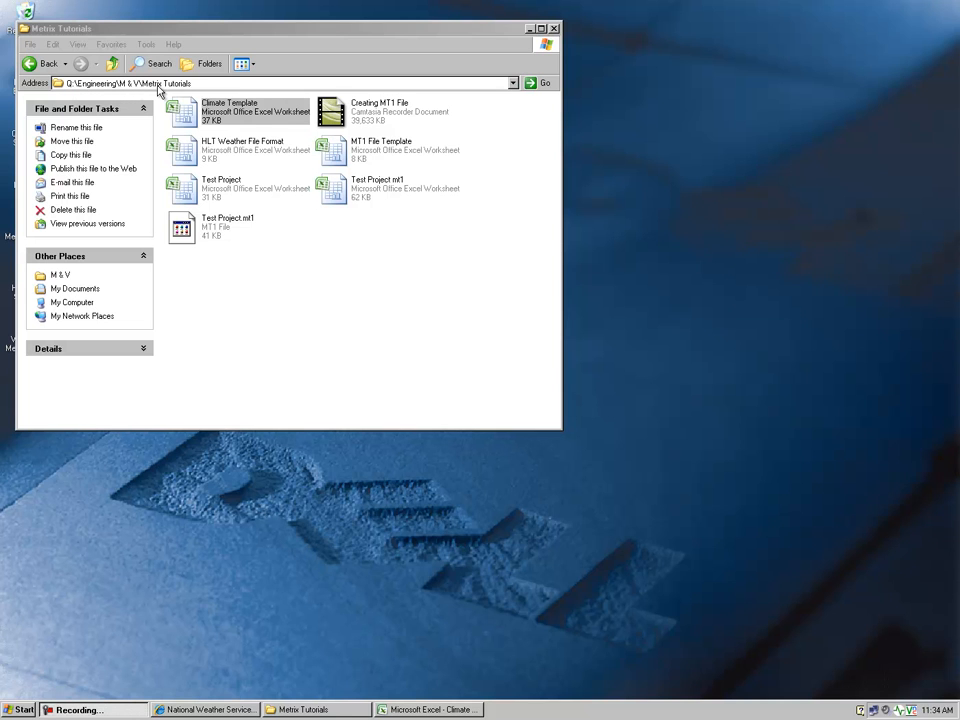
# Open the Climate Template workbook from the Metrix Tutorials folder.
pyautogui.click(240, 118)
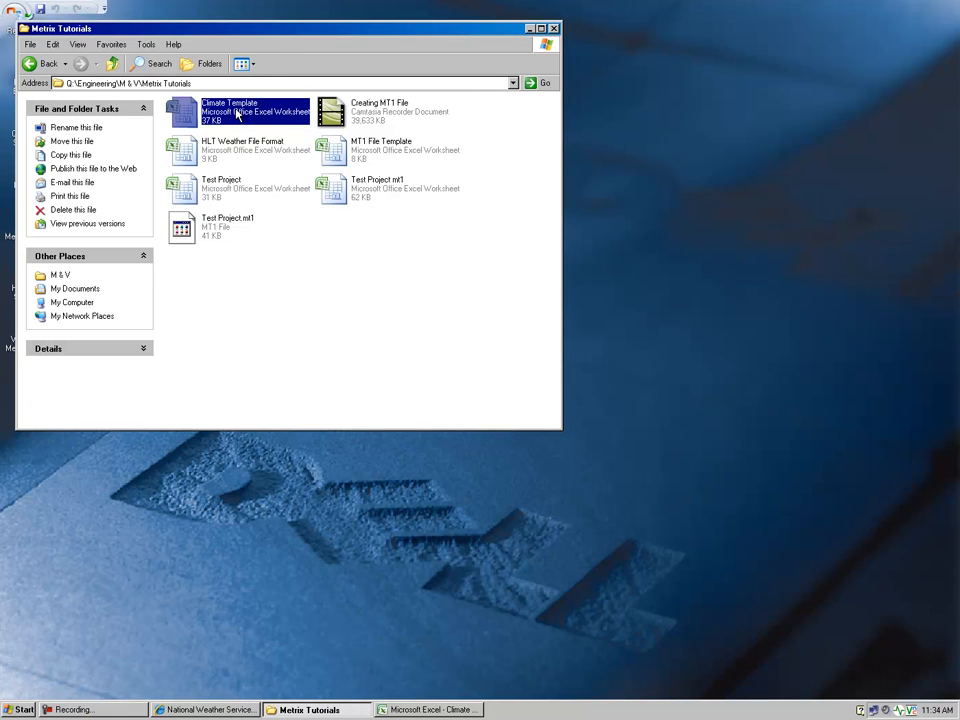
pyautogui.doubleClick(238, 115)
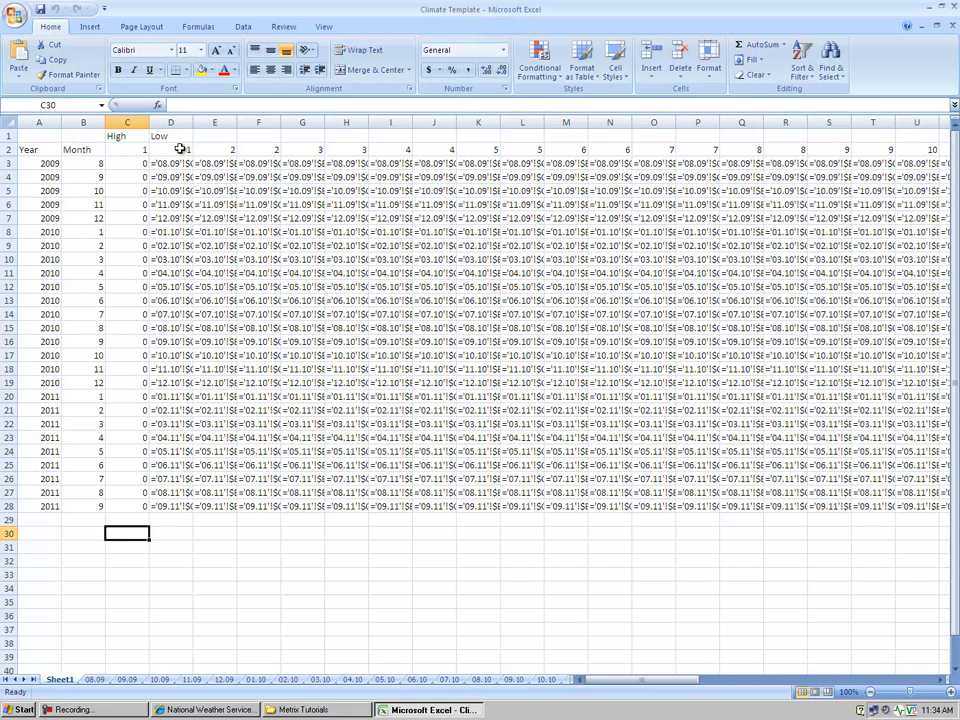
pyautogui.moveTo(619, 678)
pyautogui.mouseDown()
pyautogui.moveTo(920, 664)
pyautogui.moveTo(615, 676)
pyautogui.mouseUp()
# Add a row for year 2011, month 10 below the last month in Sheet1's list.
pyautogui.click(47, 492)
pyautogui.click(47, 520)
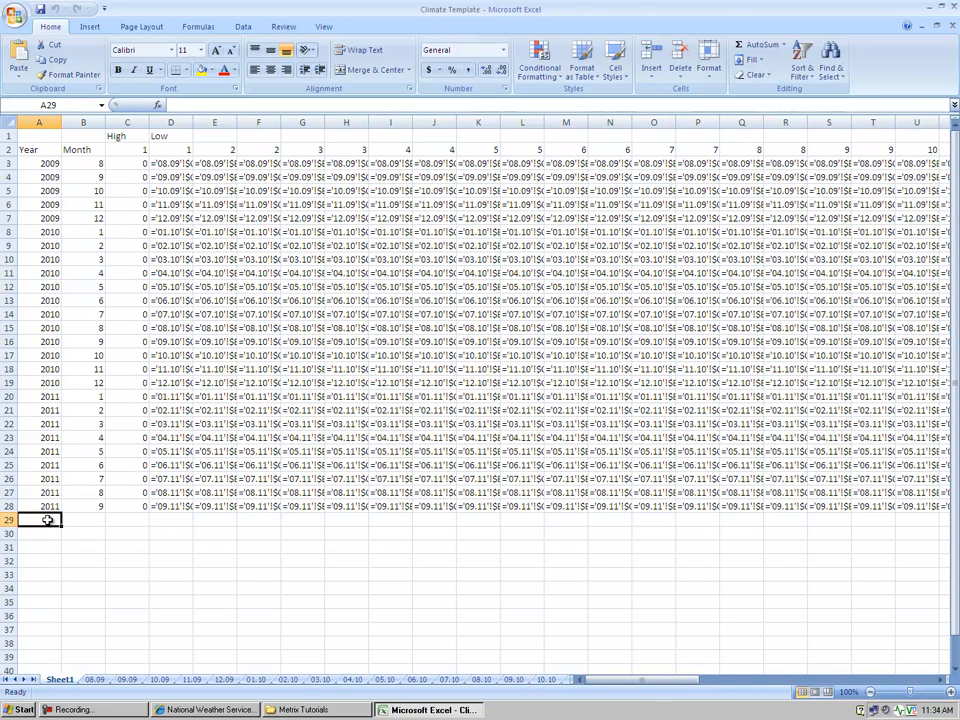
pyautogui.write('2011')
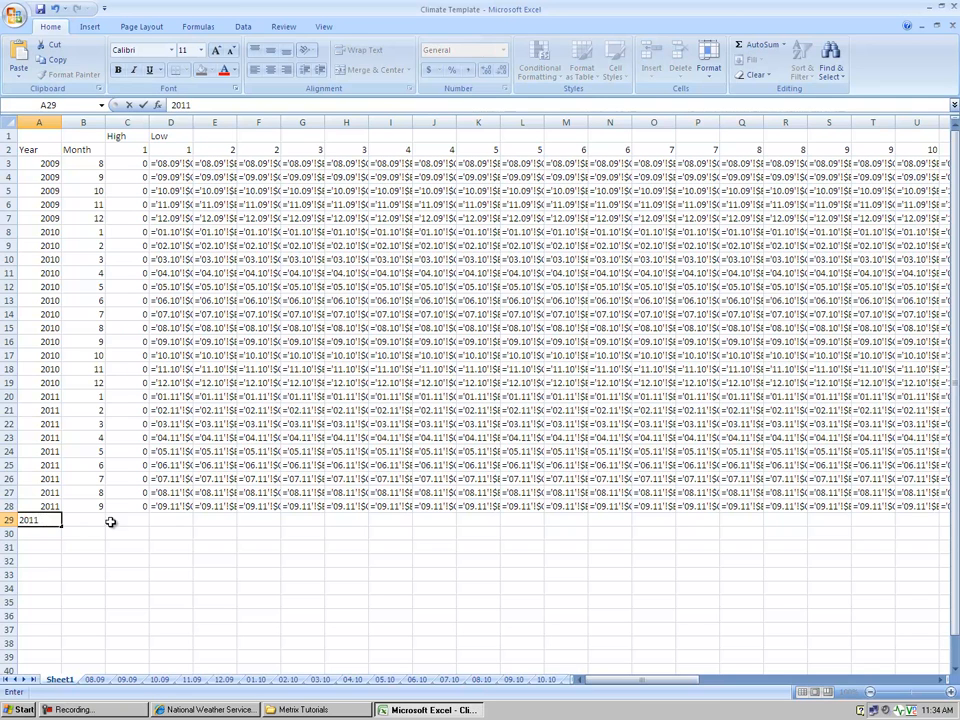
pyautogui.click(86, 519)
pyautogui.write('1')
pyautogui.press('Return')
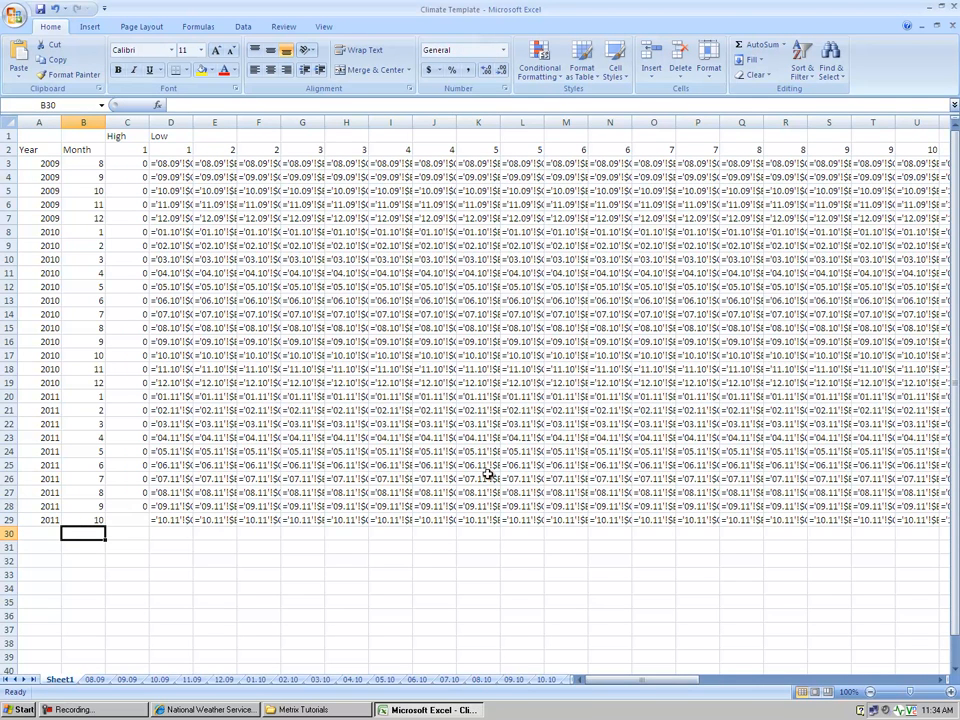
# Fill the day 1 low formulas in D3:D29 across into C3:C29 so the day 1 high column references the monthly sheets.
pyautogui.click(127, 520)
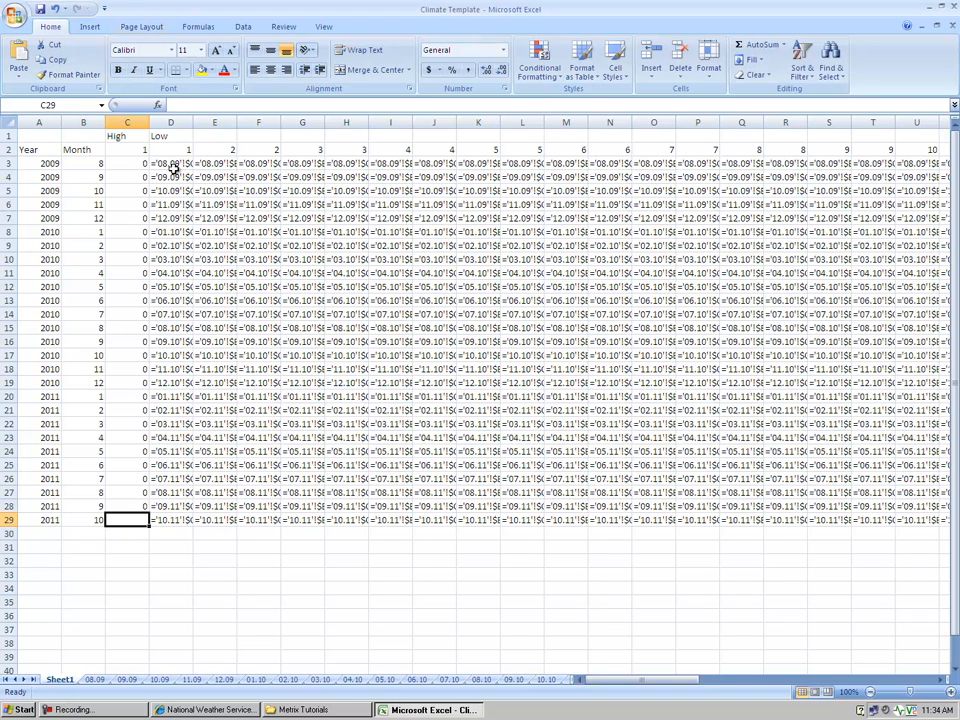
pyautogui.moveTo(172, 163); pyautogui.dragTo(138, 535)
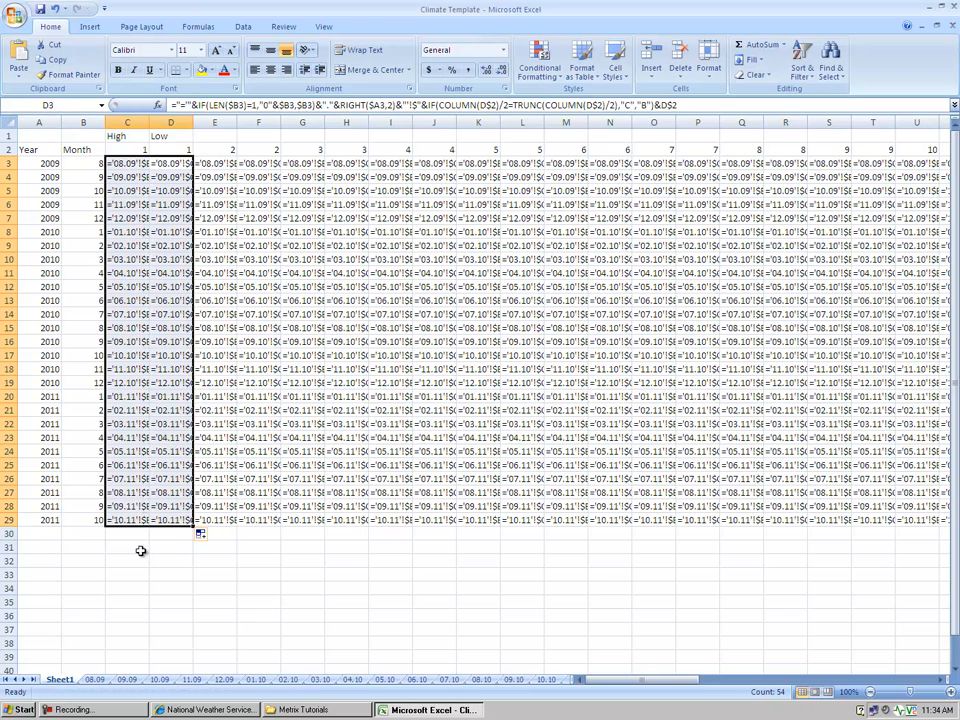
pyautogui.click(127, 546)
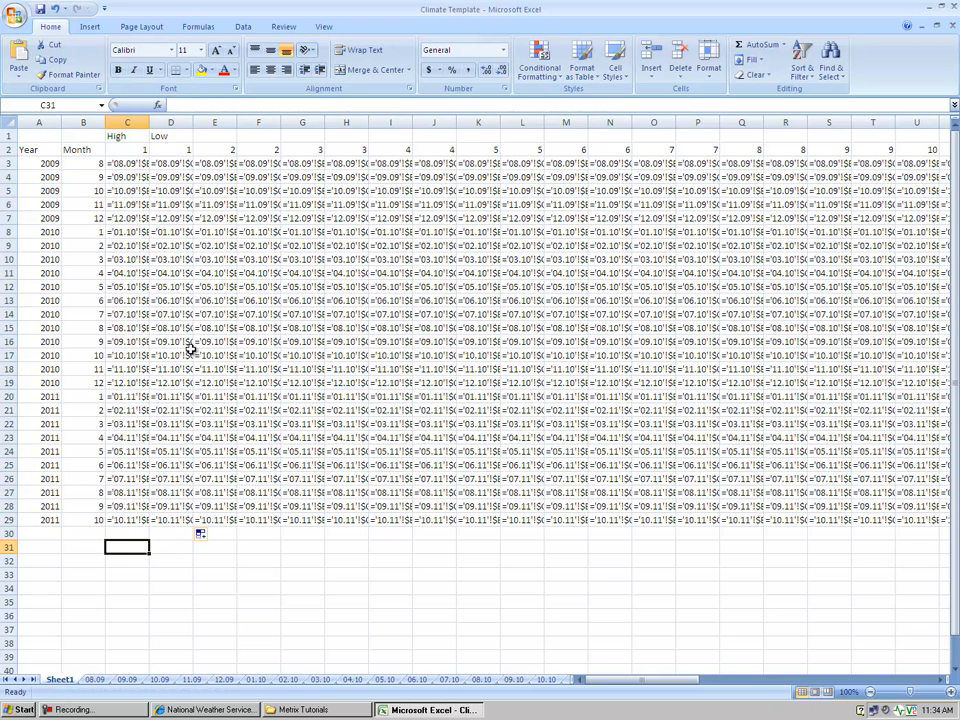
pyautogui.click(127, 680)
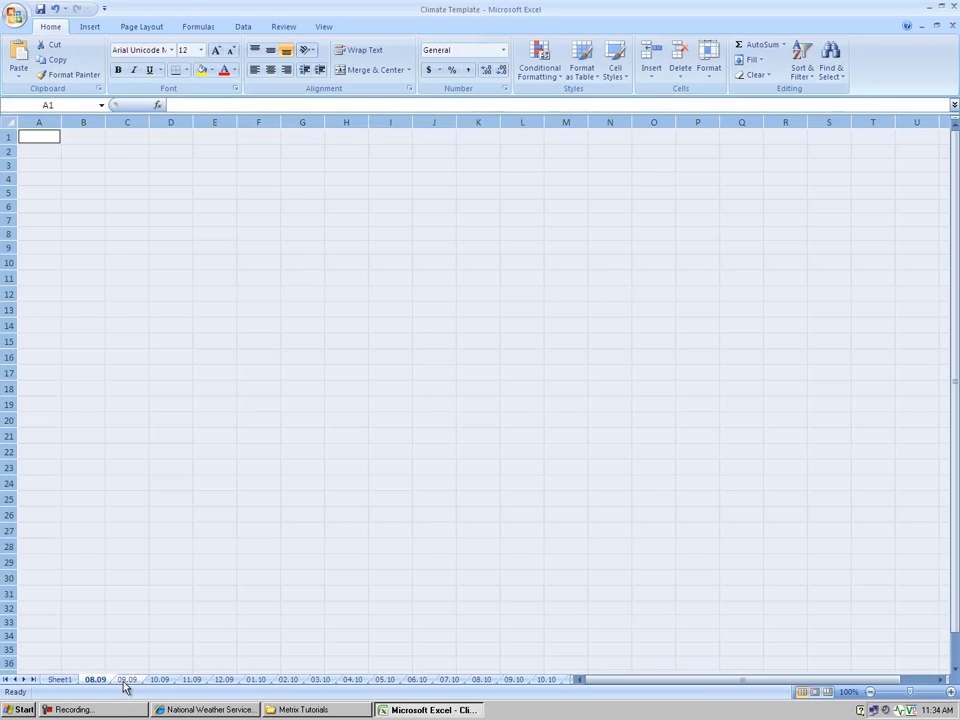
pyautogui.click(160, 680)
pyautogui.click(97, 681)
pyautogui.click(57, 680)
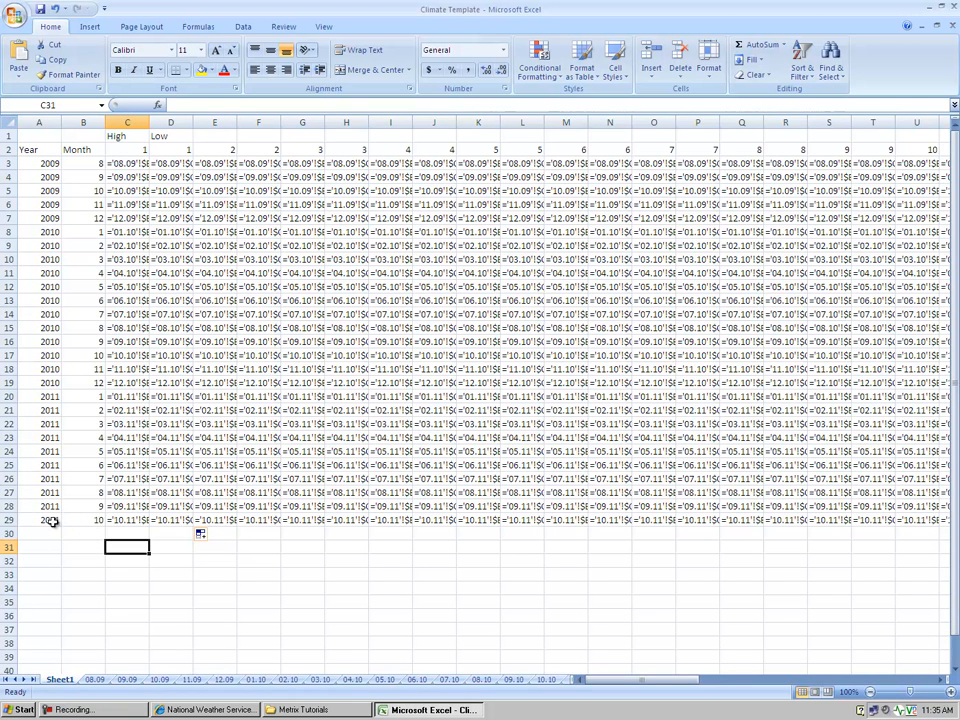
# Delete Sheet3, rename Sheet2 as 10.11, and return to Sheet1.
pyautogui.click(548, 680)
pyautogui.click(546, 681)
pyautogui.rightClick(490, 681)
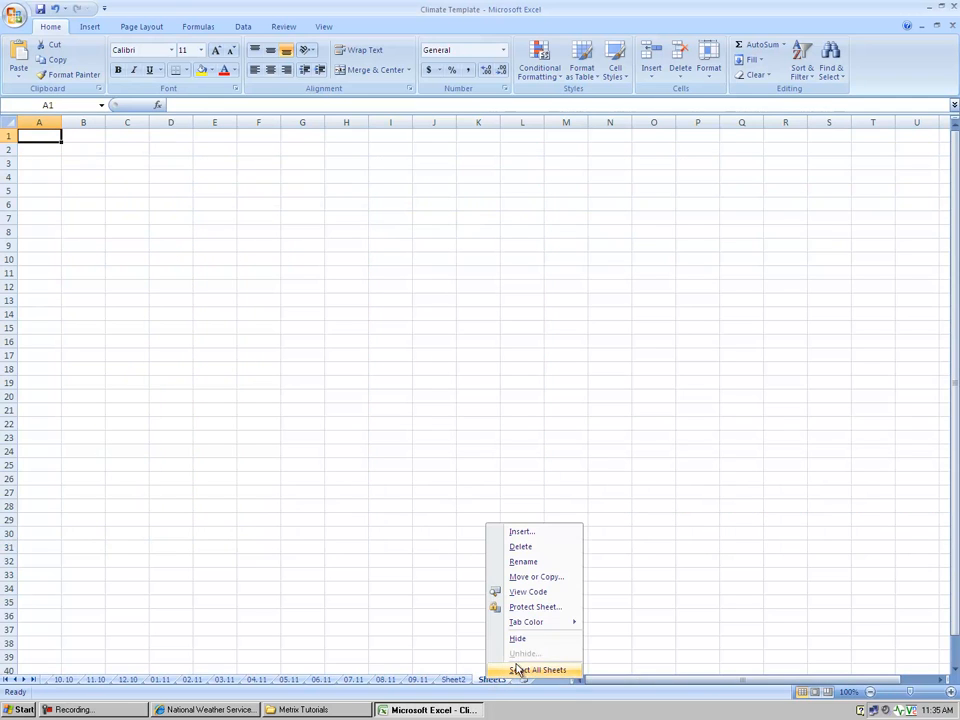
pyautogui.click(521, 547)
pyautogui.doubleClick(453, 680)
pyautogui.write('10.11')
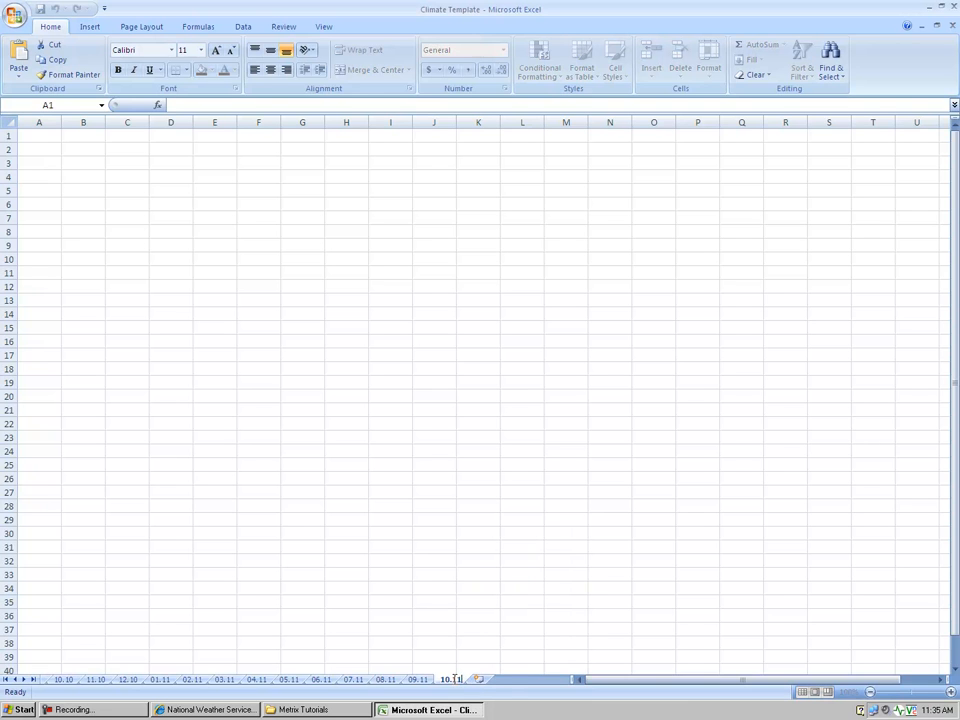
pyautogui.press('Return')
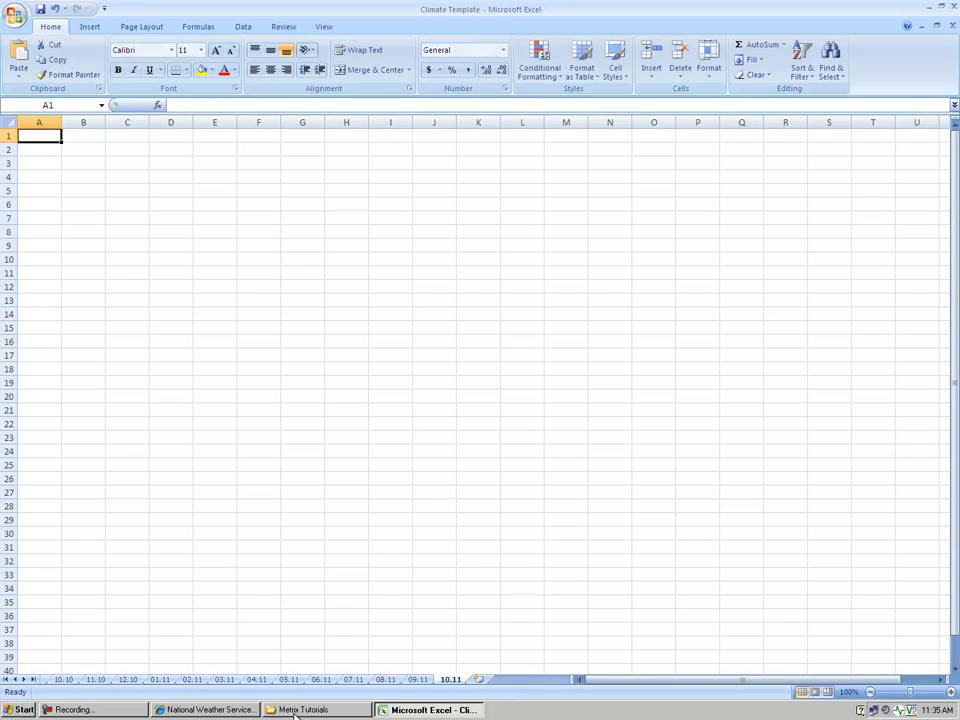
pyautogui.click(6, 679)
pyautogui.click(60, 680)
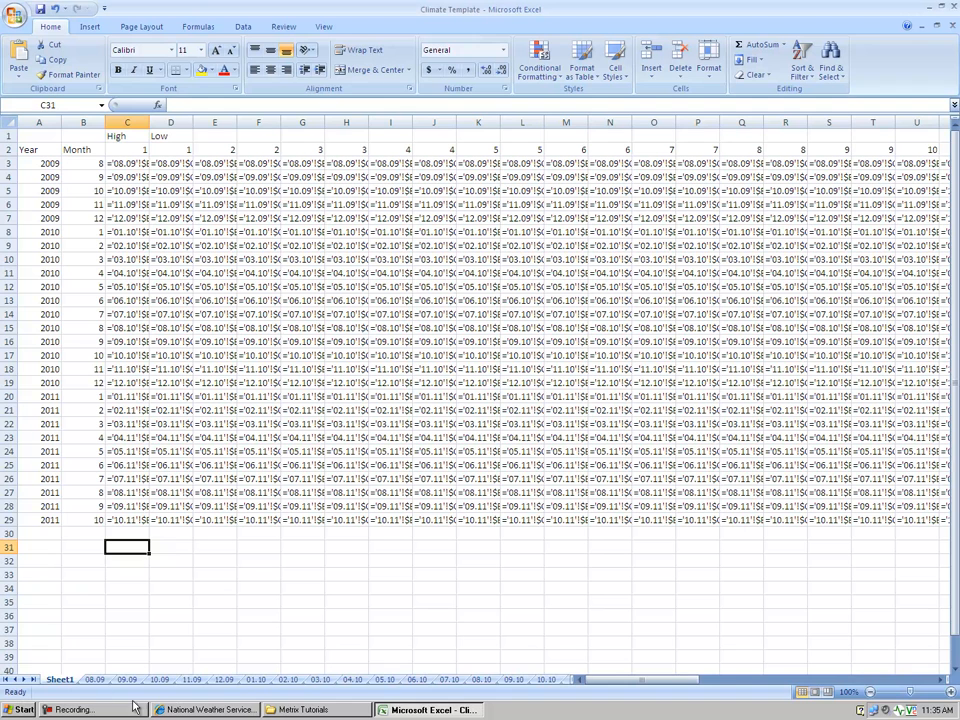
# Switch to Internet Explorer and select Winslow as the location on the NWS Flagstaff climate page.
pyautogui.click(215, 710)
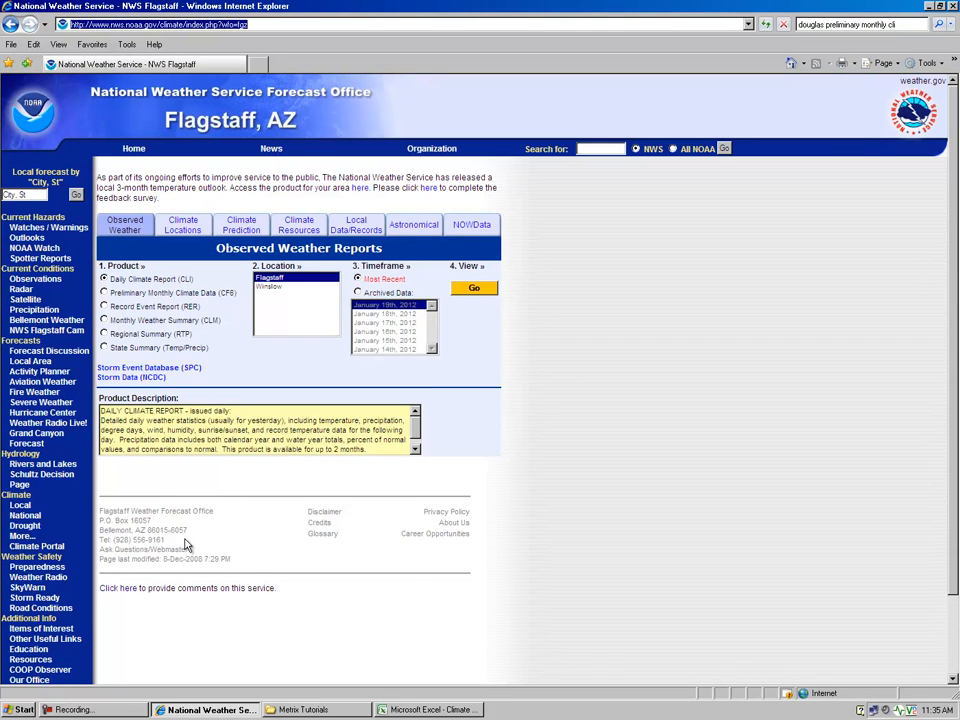
pyautogui.click(272, 288)
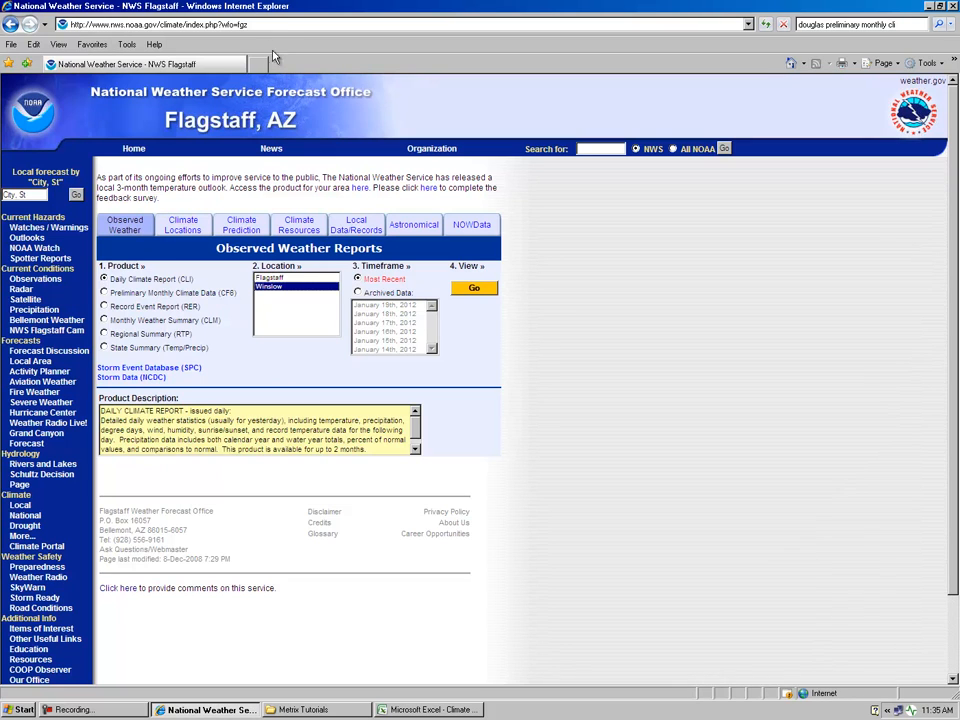
pyautogui.click(238, 24)
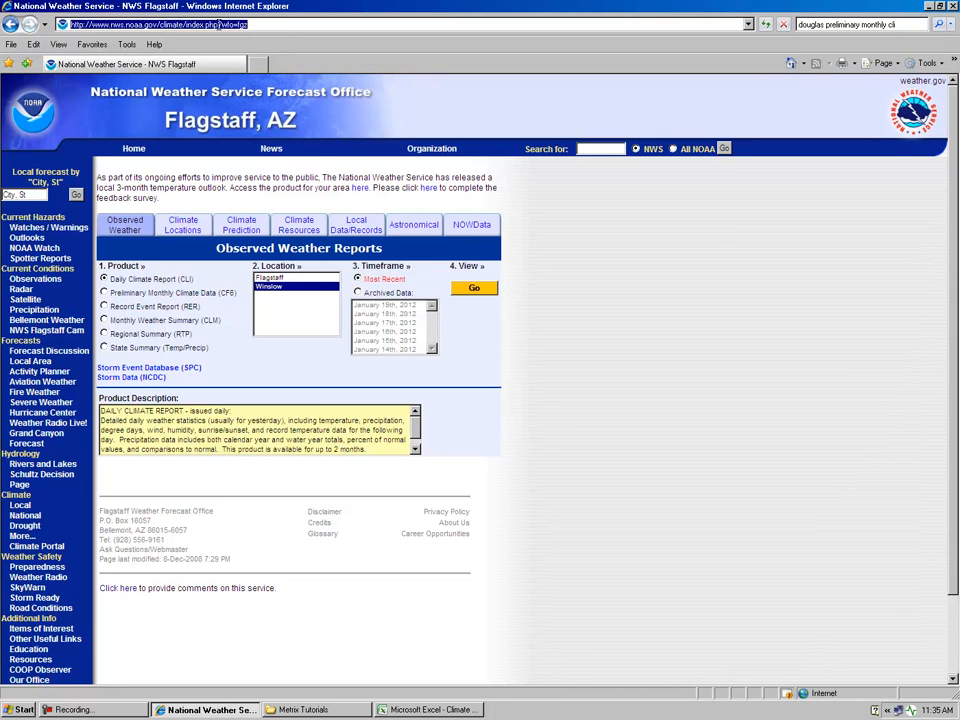
pyautogui.click(265, 24)
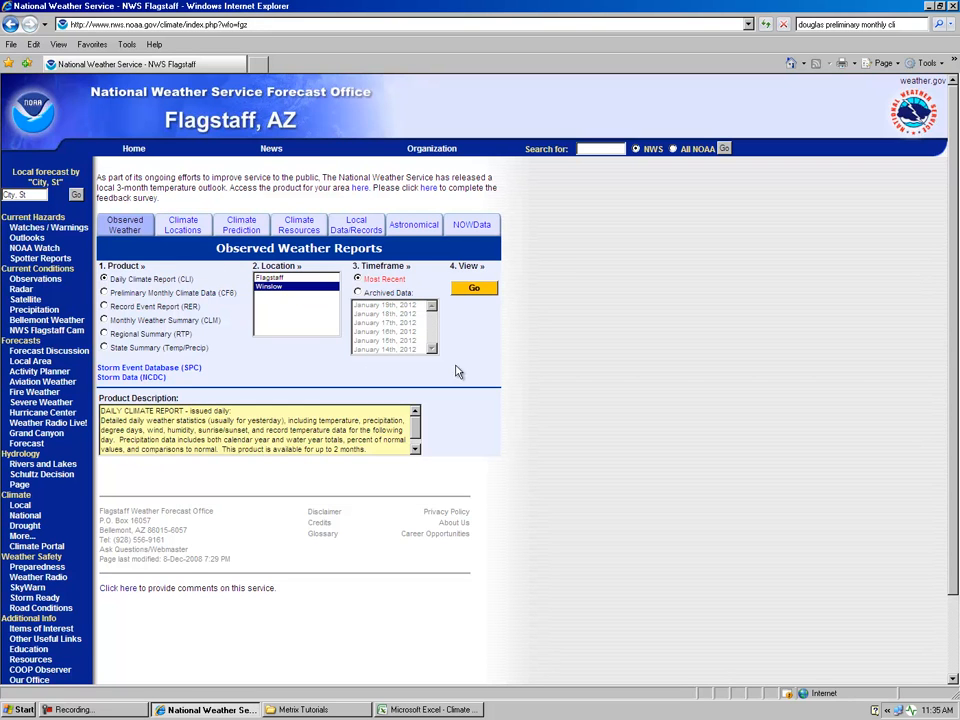
# Search the NWS site for "Preliminary Monthly Climate Data douglas arizona" and open the first NWS Tucson result.
pyautogui.moveTo(215, 292); pyautogui.dragTo(122, 298)
pyautogui.hotkey('ctrl', 'c')
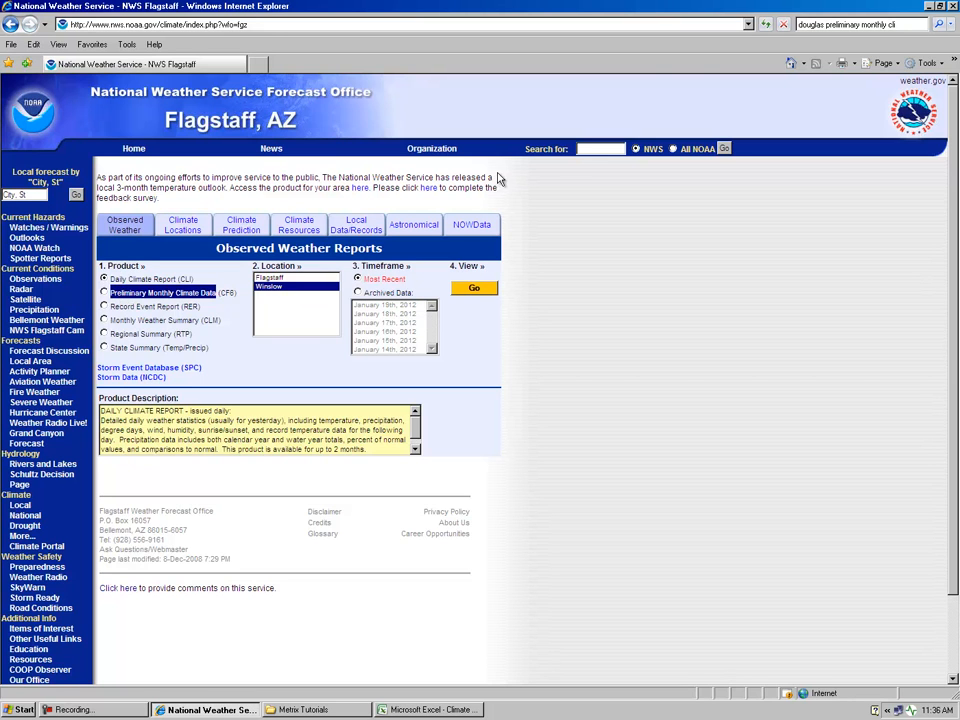
pyautogui.click(600, 148)
pyautogui.hotkey('ctrl', 'v')
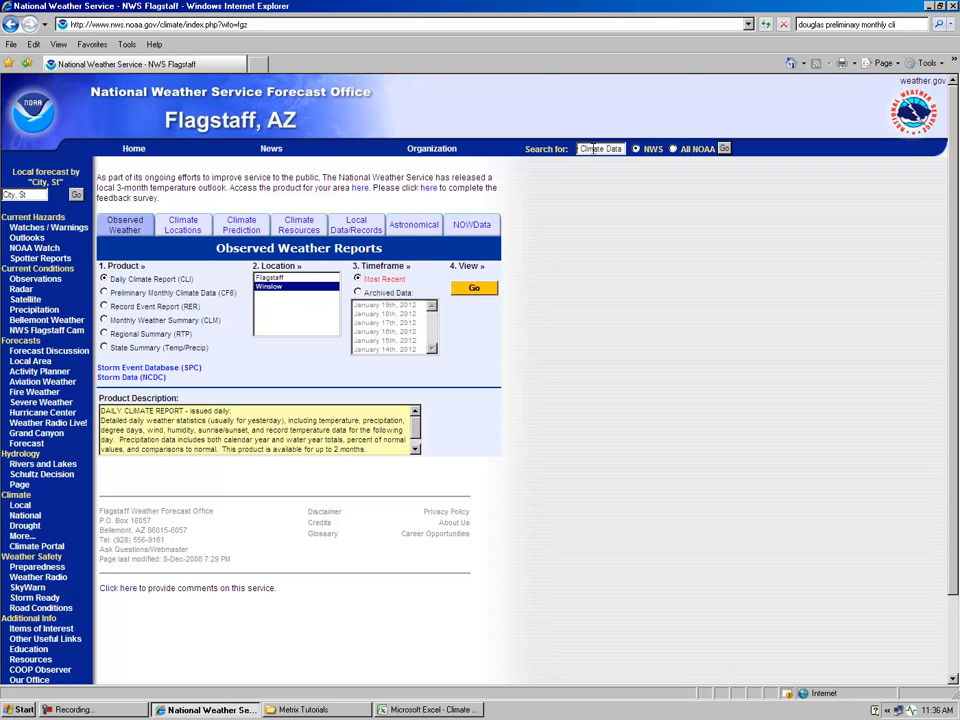
pyautogui.write('douglas arizona')
pyautogui.press('Return')
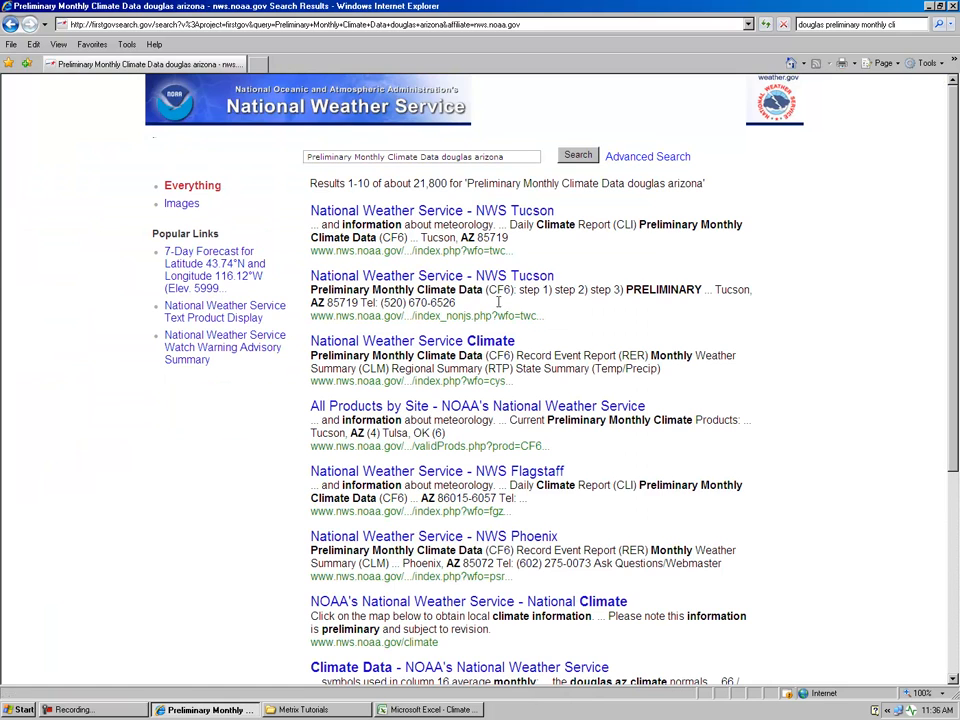
pyautogui.click(373, 212)
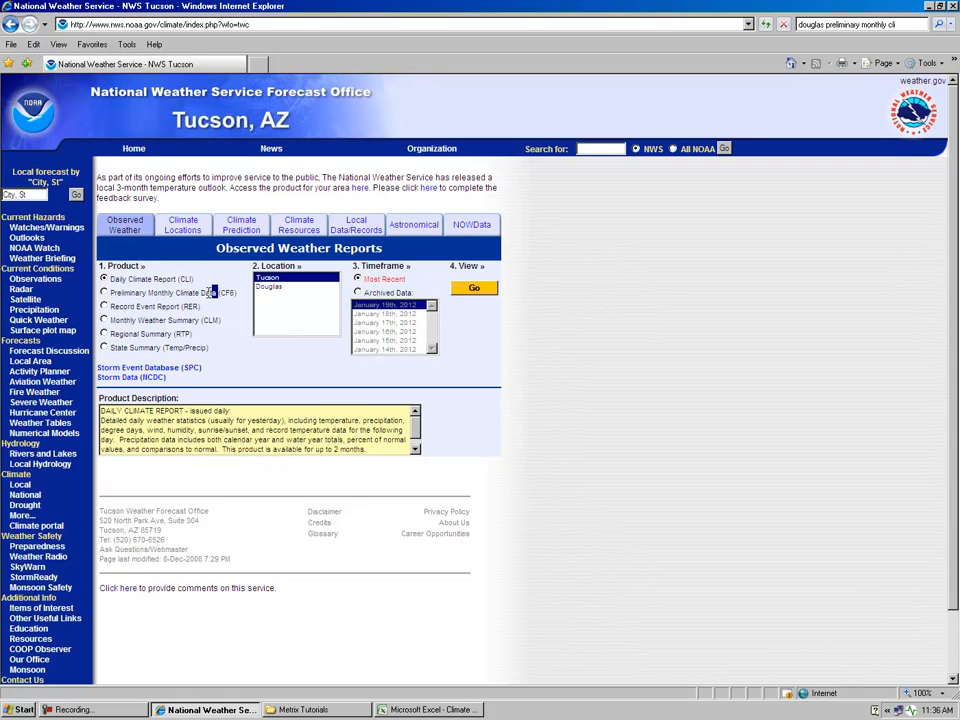
# Search the NWS site for "Preliminary Monthly Climate Data winslow az" and open the first NWS Flagstaff result.
pyautogui.moveTo(216, 291); pyautogui.dragTo(124, 290)
pyautogui.hotkey('ctrl', 'c')
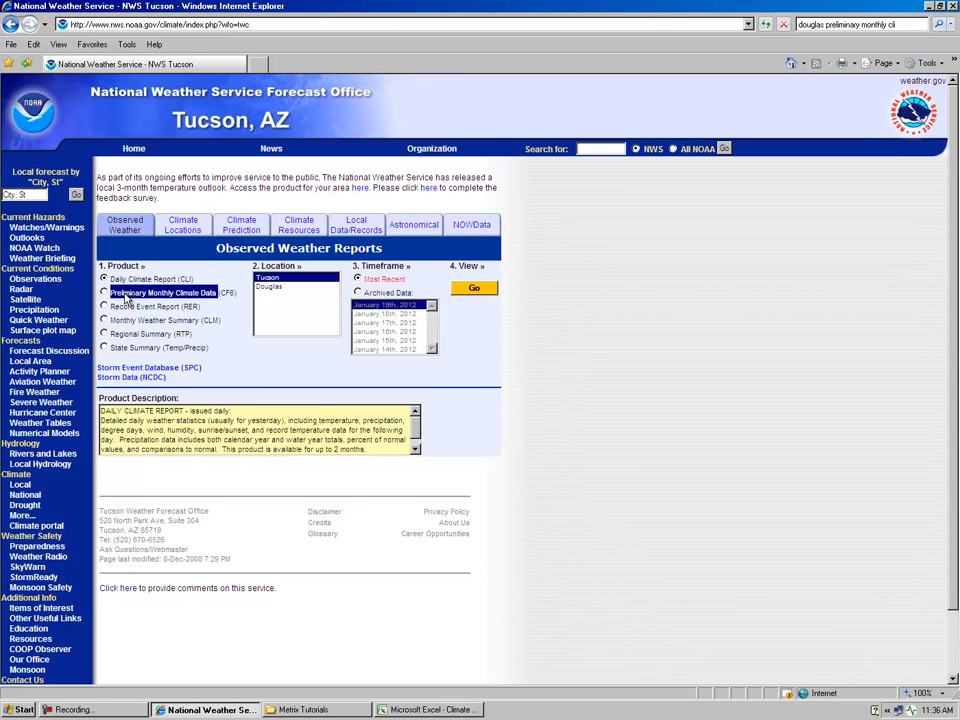
pyautogui.click(589, 148)
pyautogui.hotkey('ctrl', 'v')
pyautogui.write('winslow az')
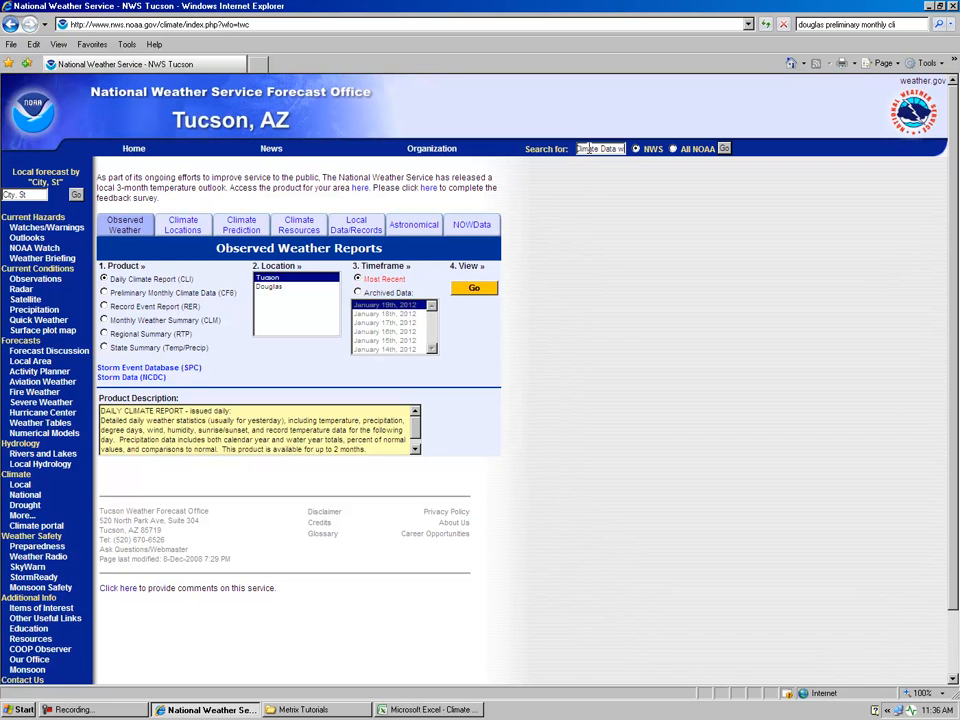
pyautogui.press('Return')
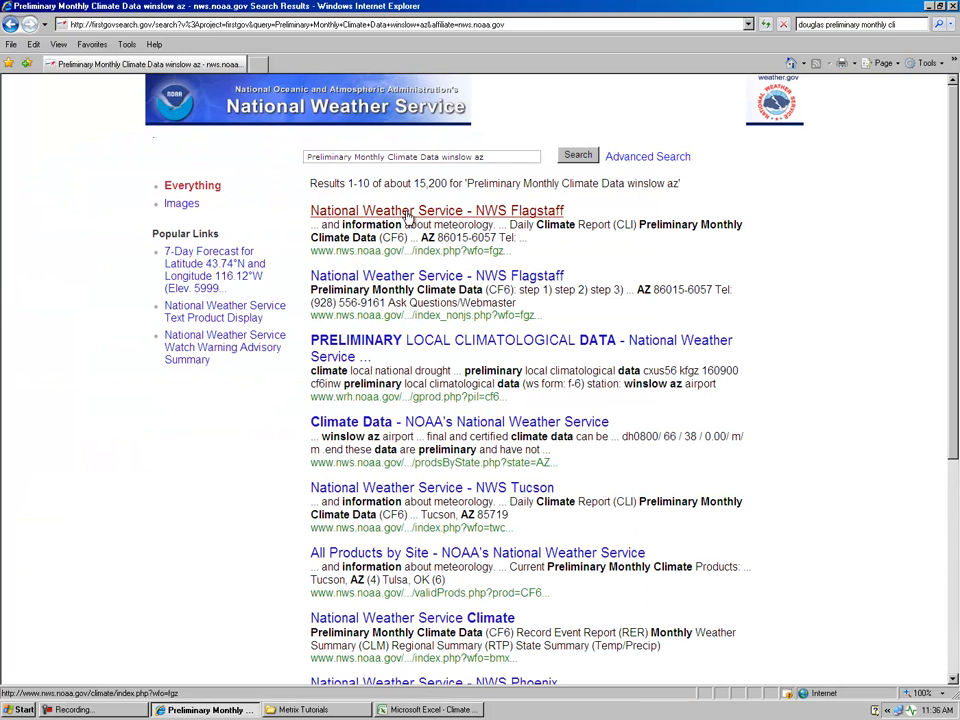
pyautogui.click(408, 217)
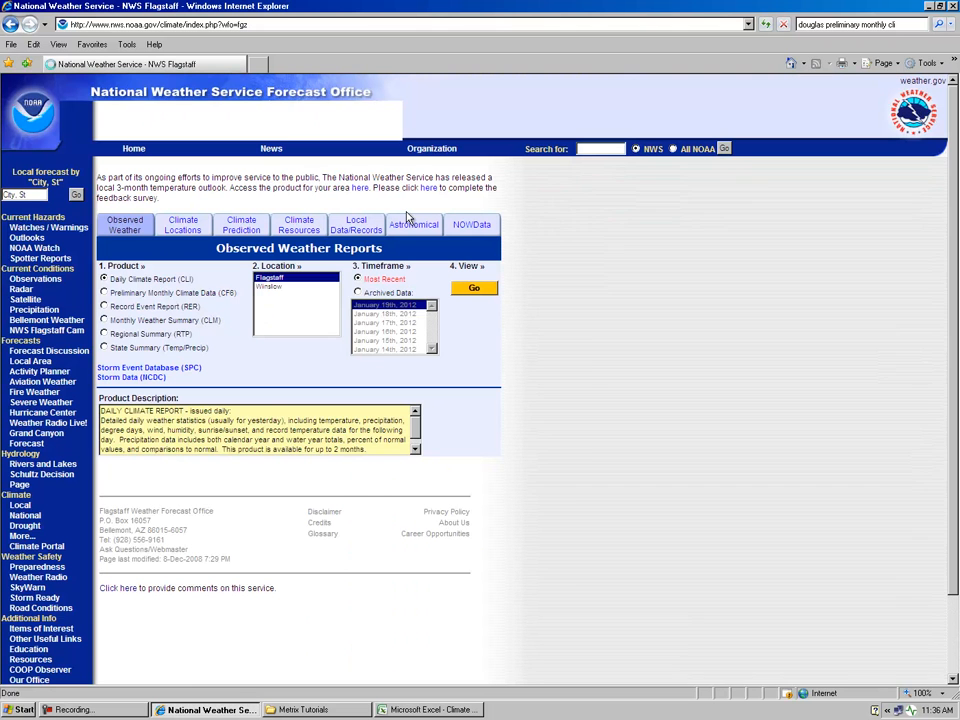
# Set the observed weather report to Preliminary Monthly Climate Data (CF6) for Winslow, using archived data.
pyautogui.click(265, 290)
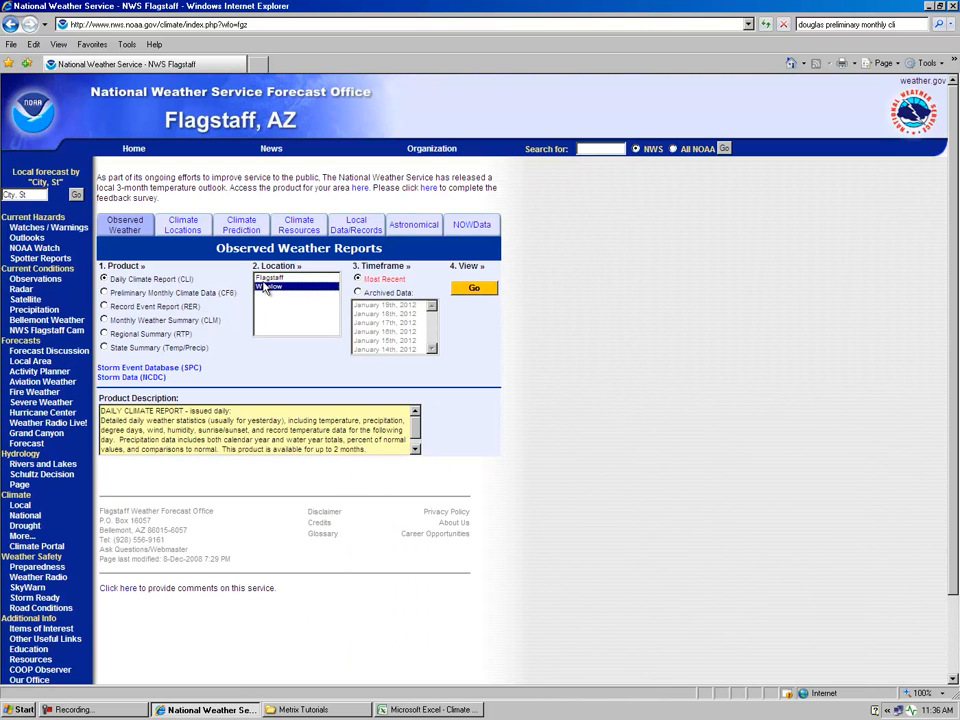
pyautogui.click(104, 293)
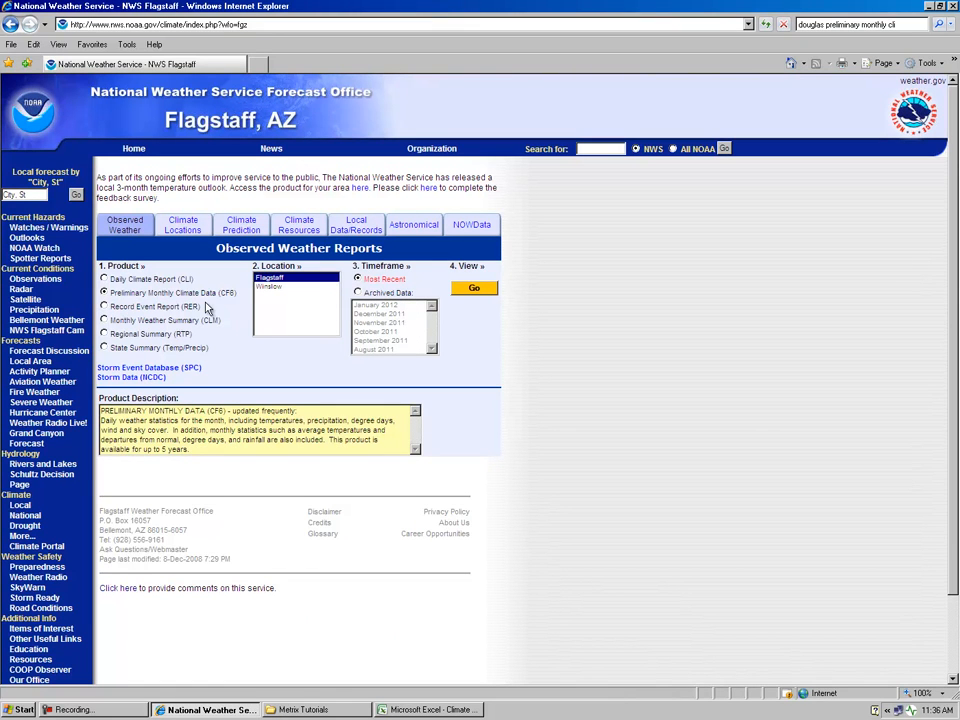
pyautogui.click(267, 290)
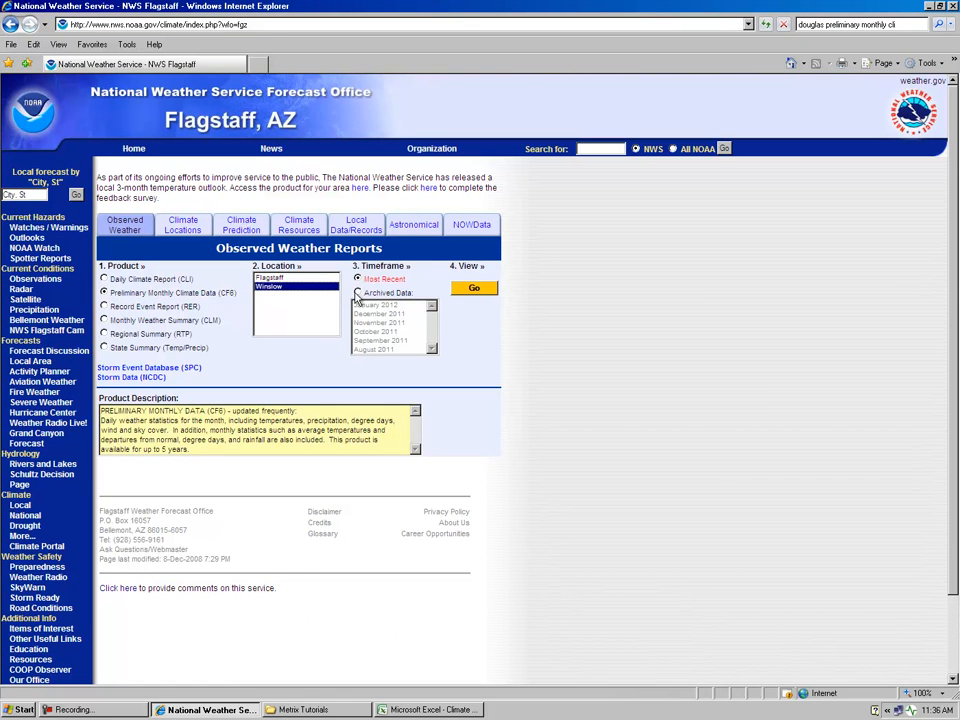
pyautogui.click(357, 293)
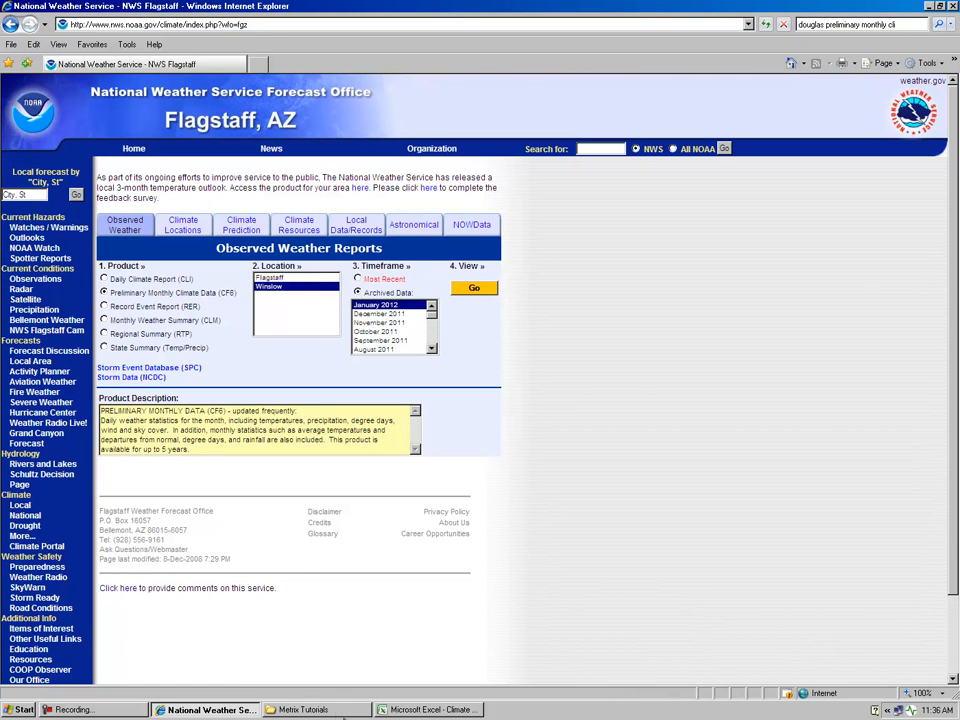
# Make 08.09 the active sheet in the Excel workbook, and open Winslow's archived August 2009 report in a maximized browser window.
pyautogui.click(430, 710)
pyautogui.click(95, 679)
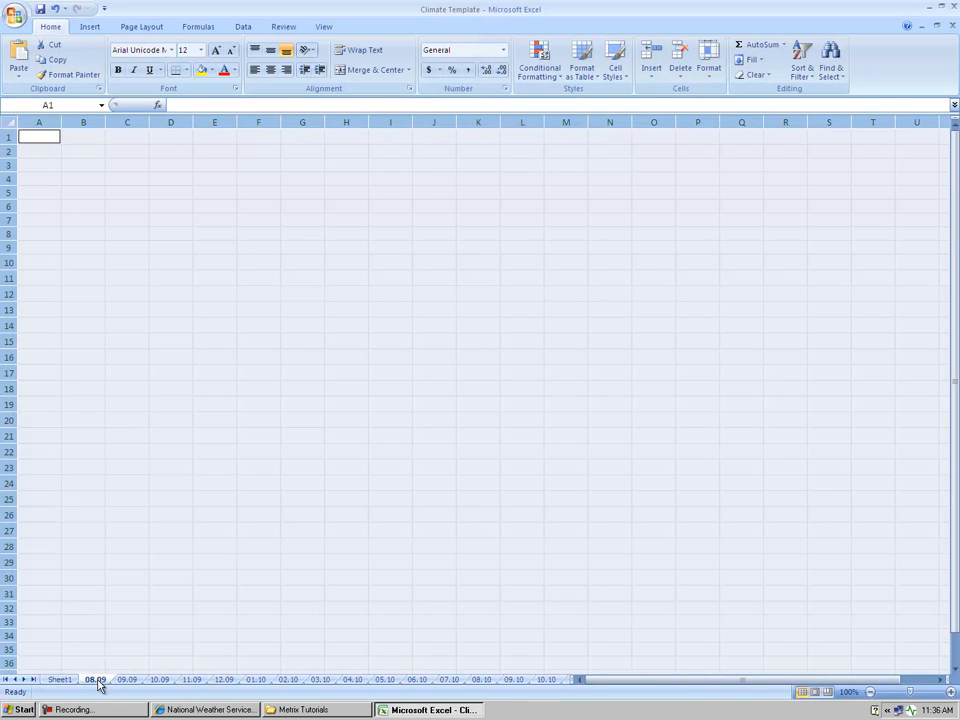
pyautogui.click(203, 710)
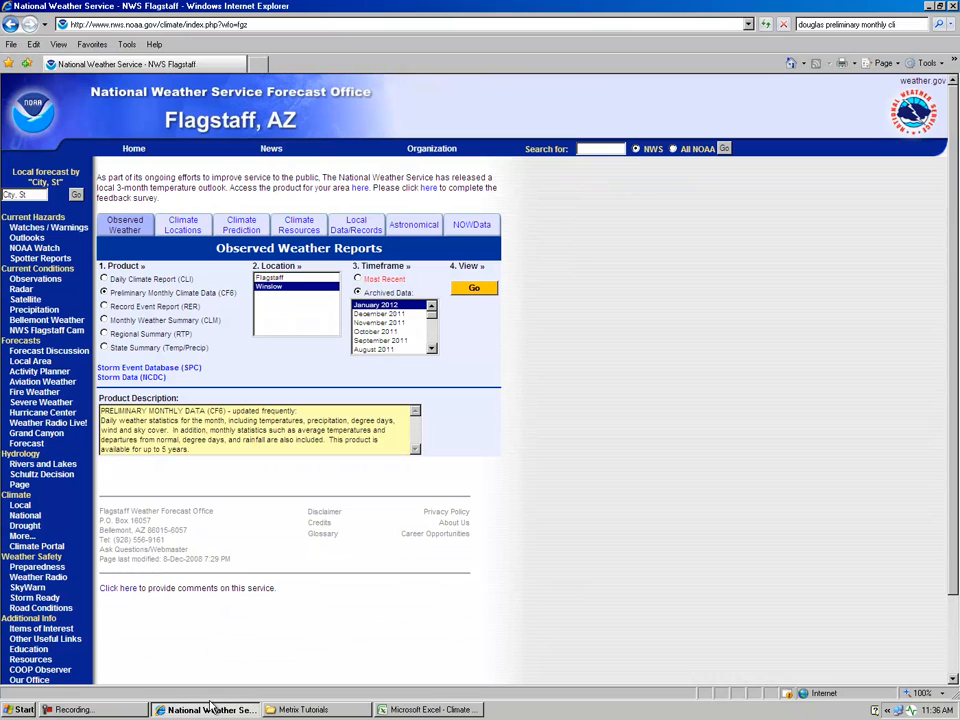
pyautogui.click(432, 351)
pyautogui.moveTo(432, 351); pyautogui.dragTo(432, 351)
pyautogui.click(374, 340)
pyautogui.click(471, 298)
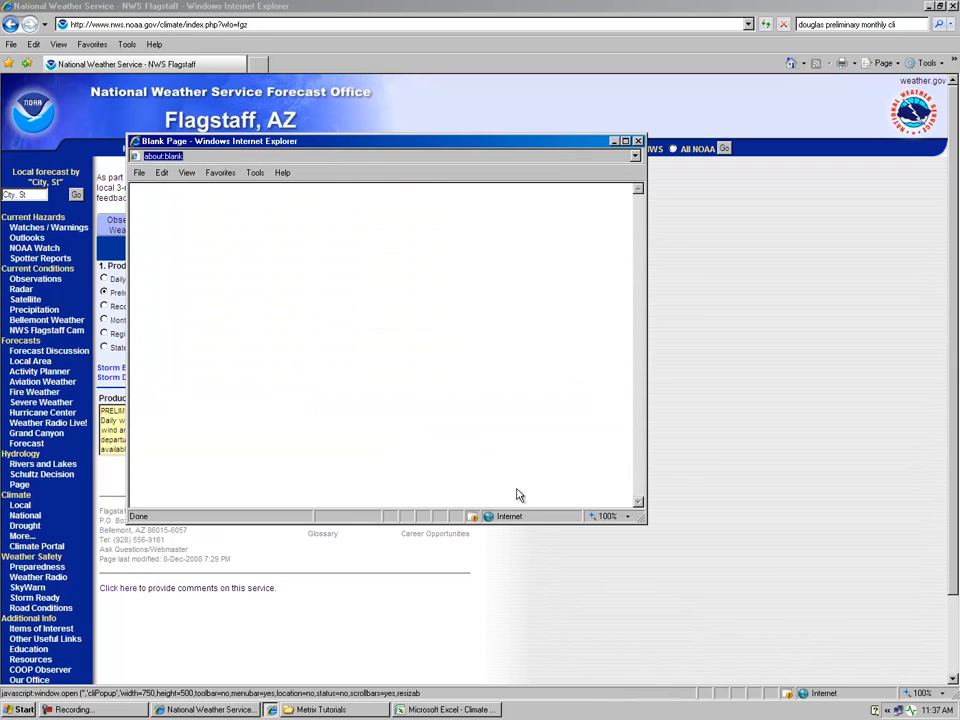
pyautogui.doubleClick(365, 145)
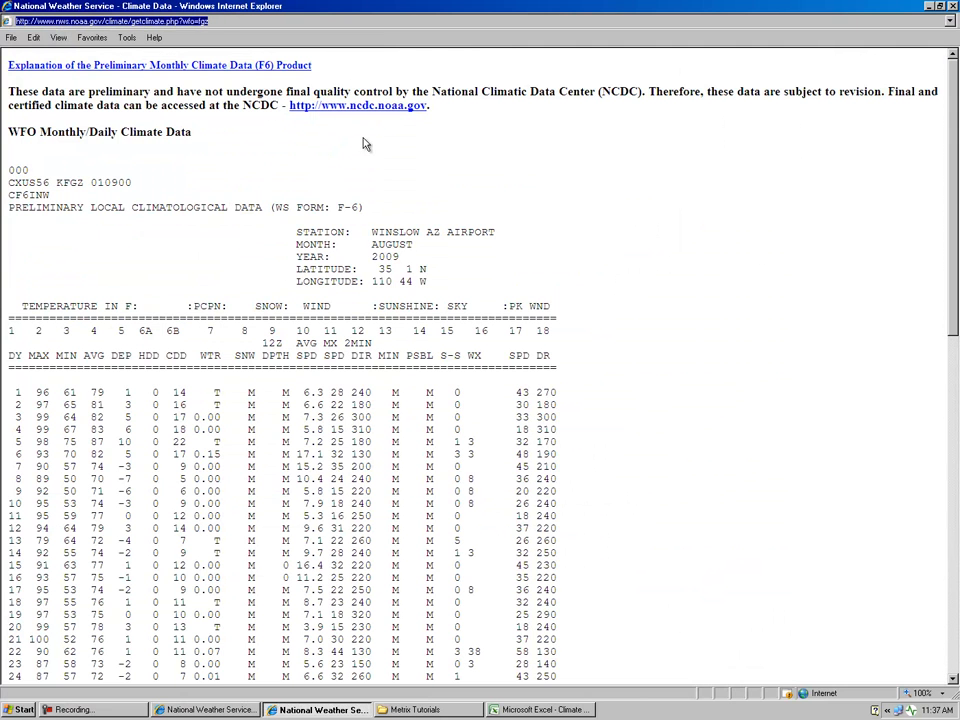
pyautogui.scroll(-5, 240, 381)
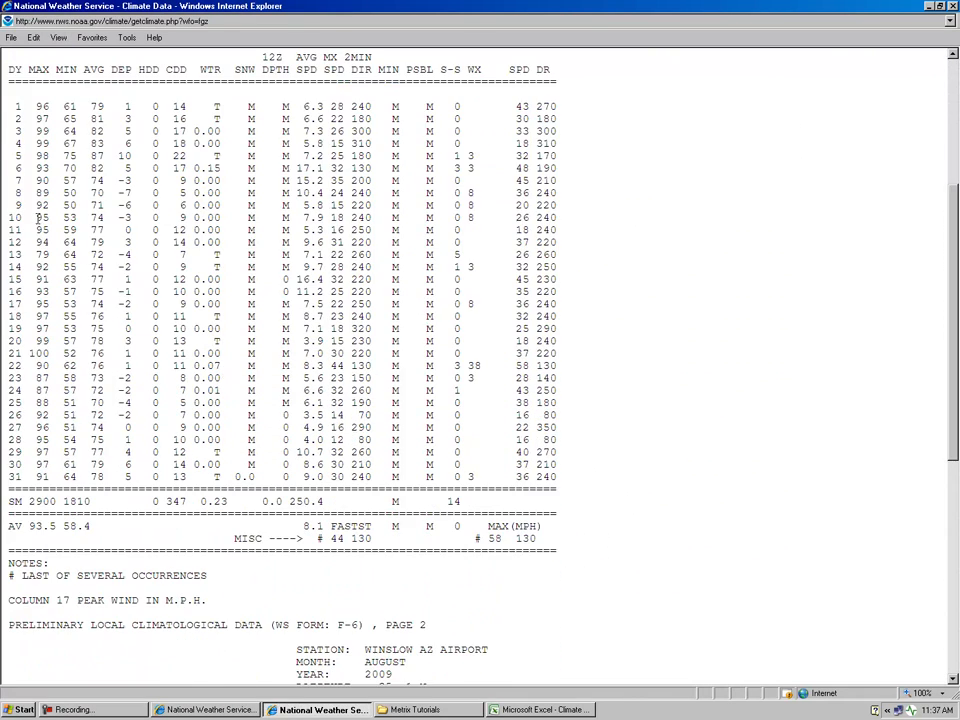
# Copy the daily rows for days 1 to 31 from Winslow's August 2009 report into sheet 08.09, starting at cell A1.
pyautogui.moveTo(12, 104); pyautogui.dragTo(562, 478)
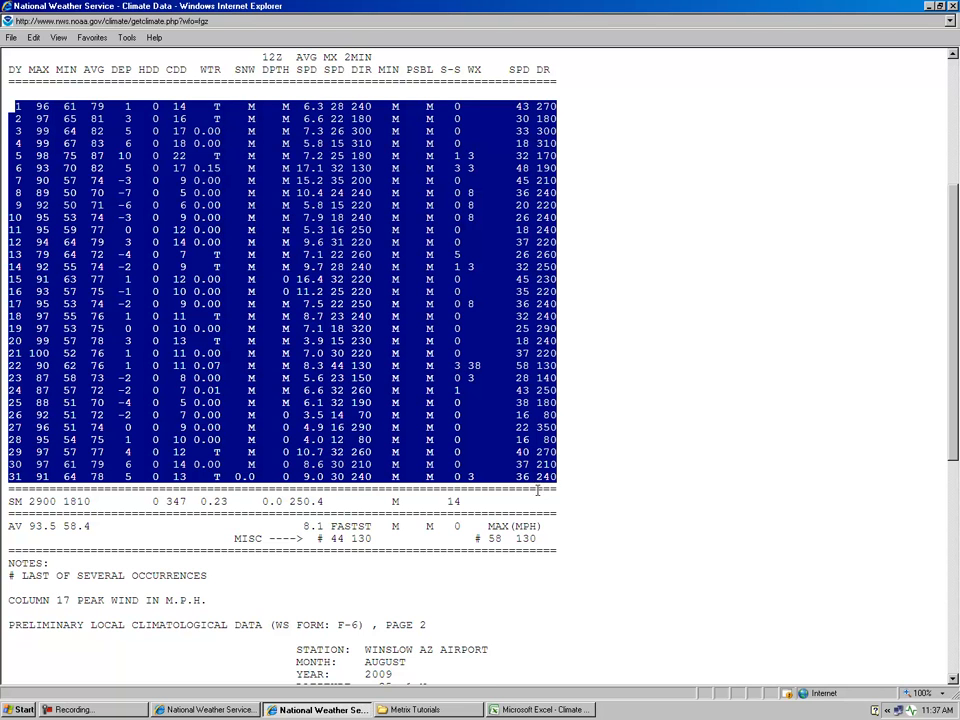
pyautogui.click(528, 712)
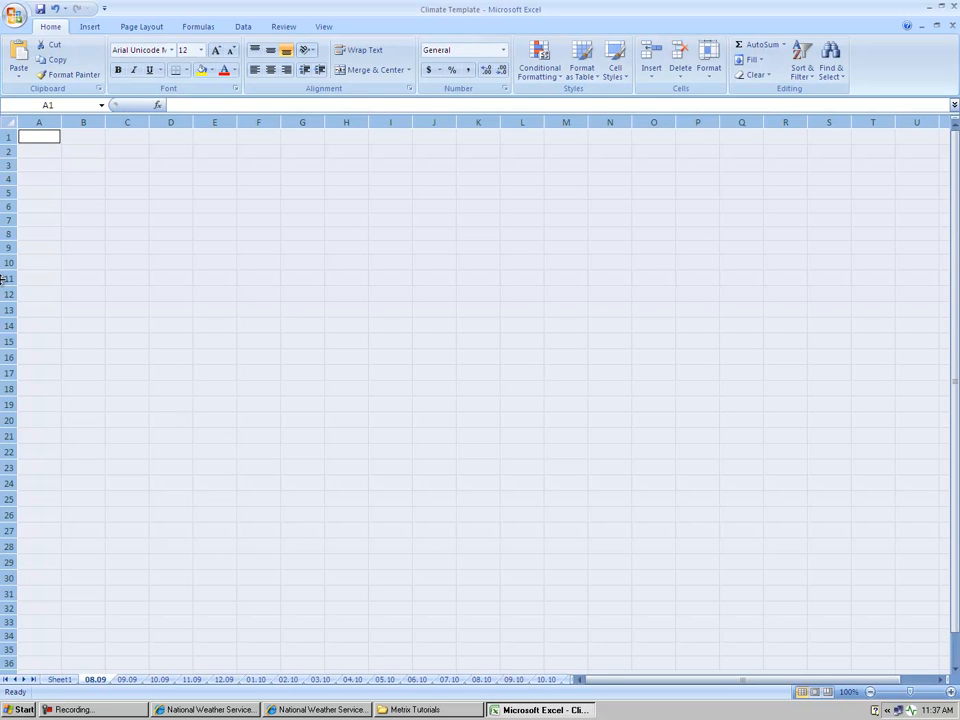
pyautogui.click(48, 140)
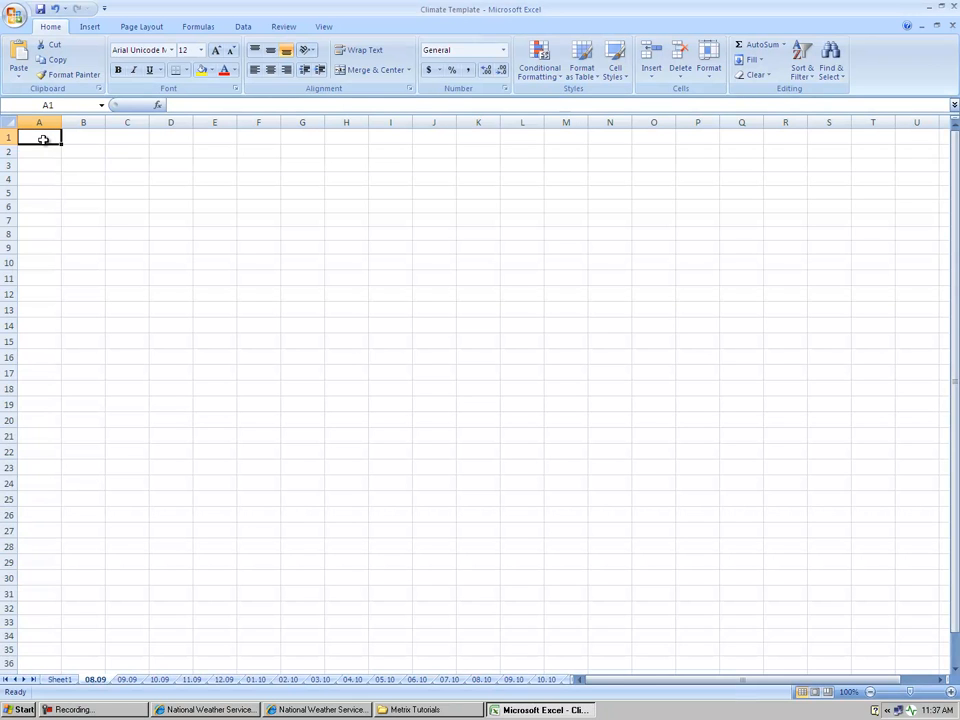
pyautogui.hotkey('ctrl', 'v')
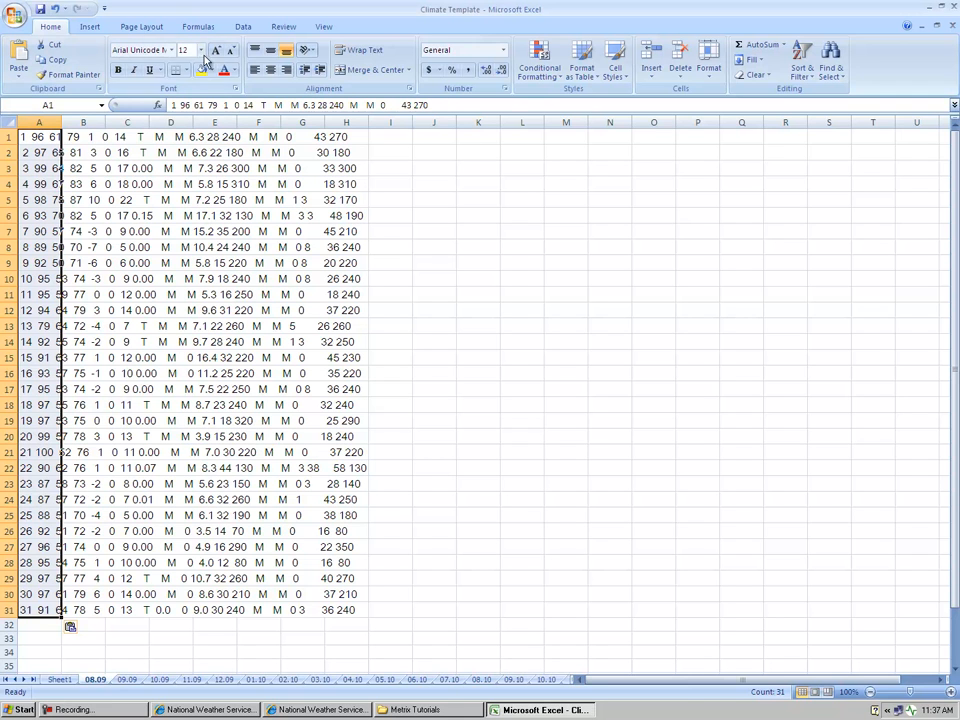
# Split the pasted August rows in column A into separate columns using fixed-width Text to Columns.
pyautogui.click(246, 28)
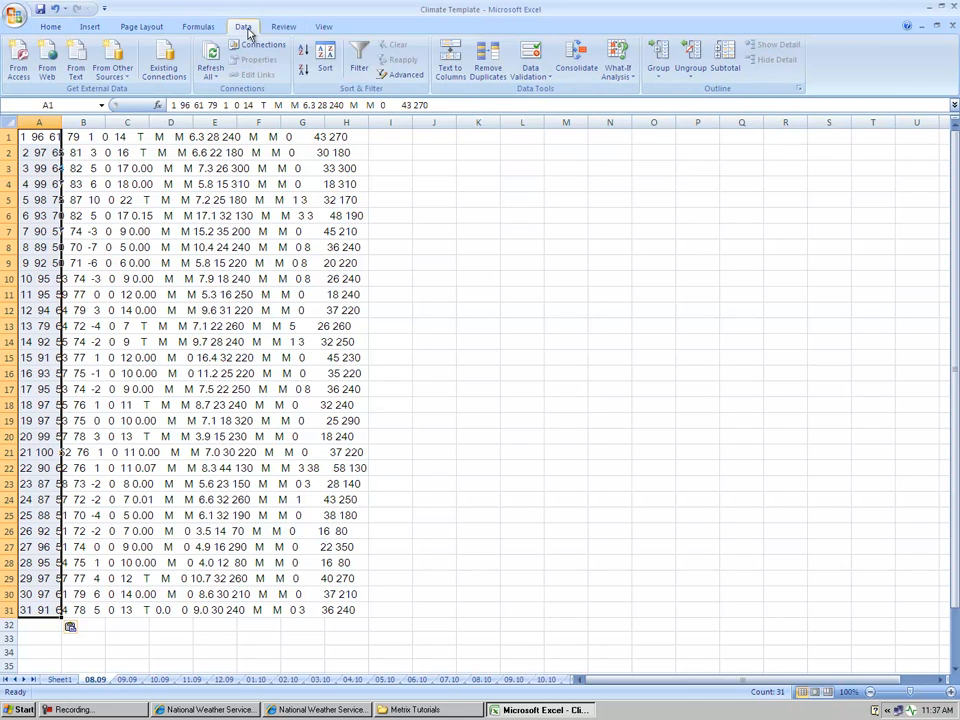
pyautogui.click(449, 62)
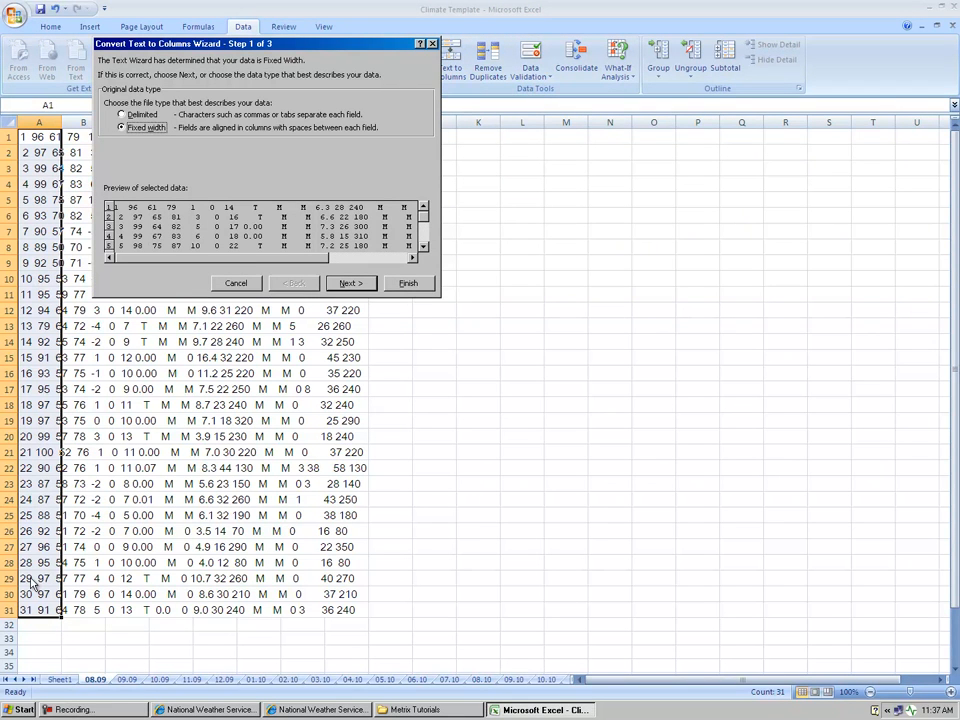
pyautogui.click(406, 285)
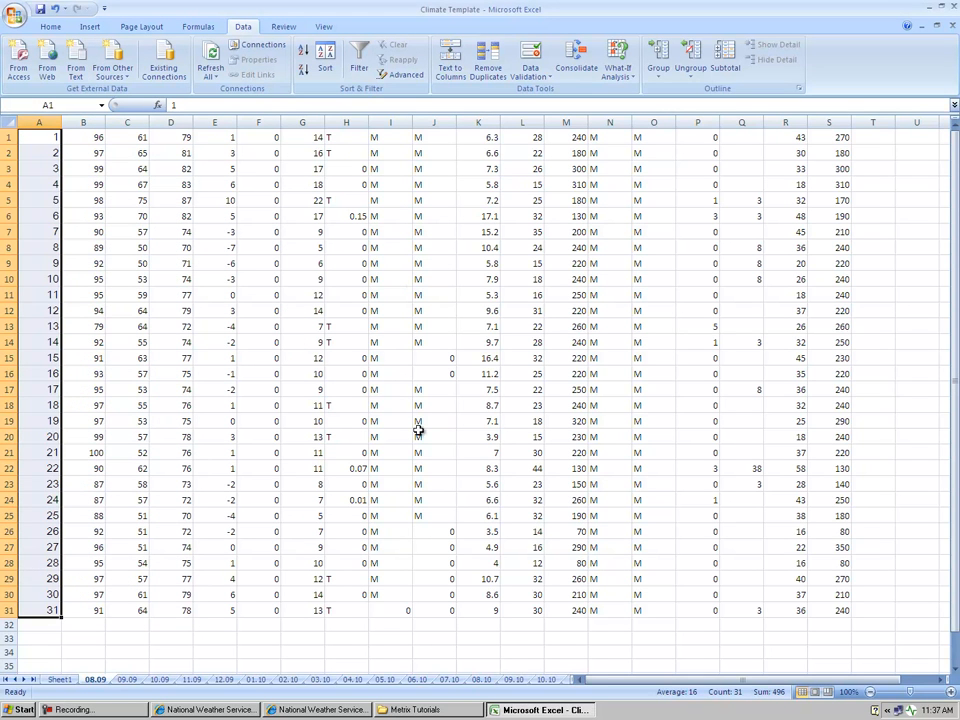
# Open Winslow's archived September 2009 report and select its daily rows for days 1 to 30 for copying.
pyautogui.click(243, 713)
pyautogui.press('BackSpace')
pyautogui.click(387, 333)
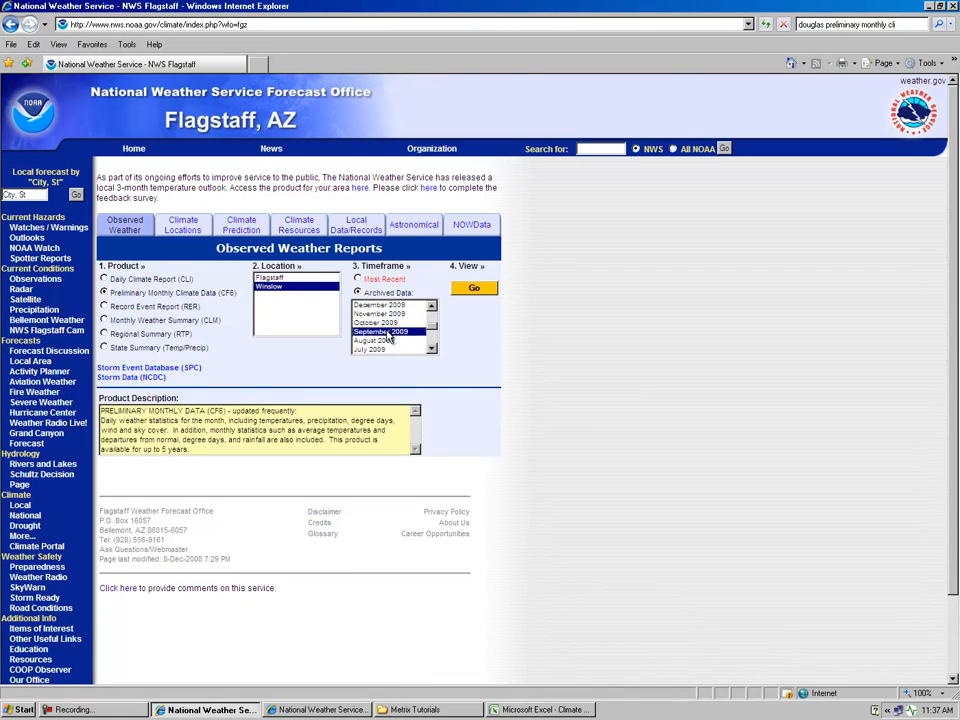
pyautogui.click(343, 712)
pyautogui.scroll(-5, 11, 315)
pyautogui.scroll(2, 8, 230)
pyautogui.moveTo(14, 198); pyautogui.dragTo(577, 563)
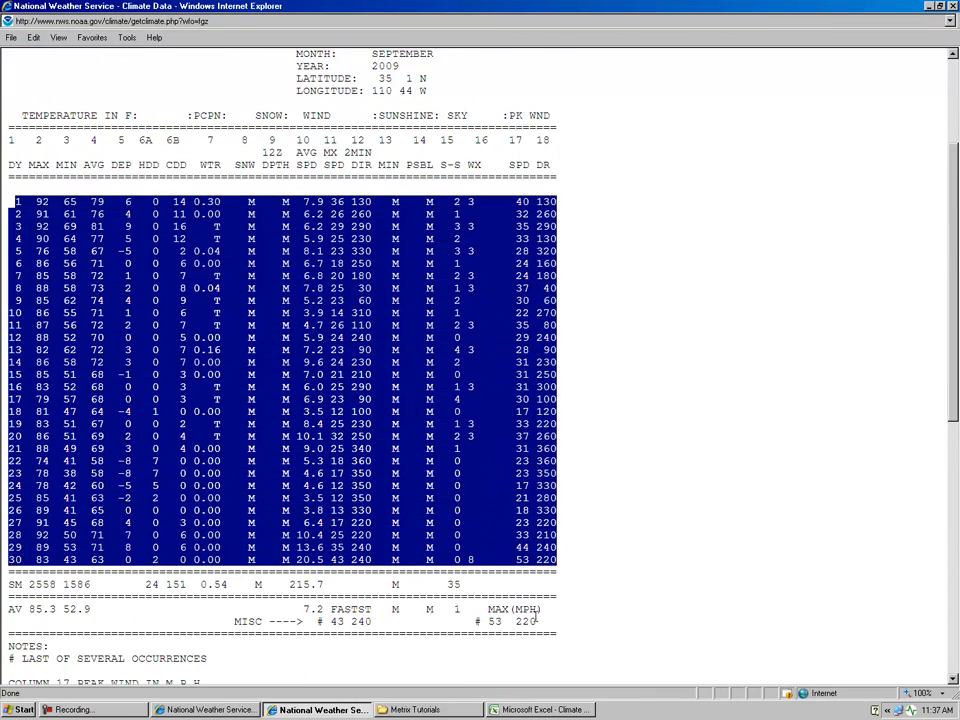
# Paste the September rows into sheet 09.09 at cell A1 and split them into columns with Text to Columns.
pyautogui.click(540, 709)
pyautogui.click(127, 679)
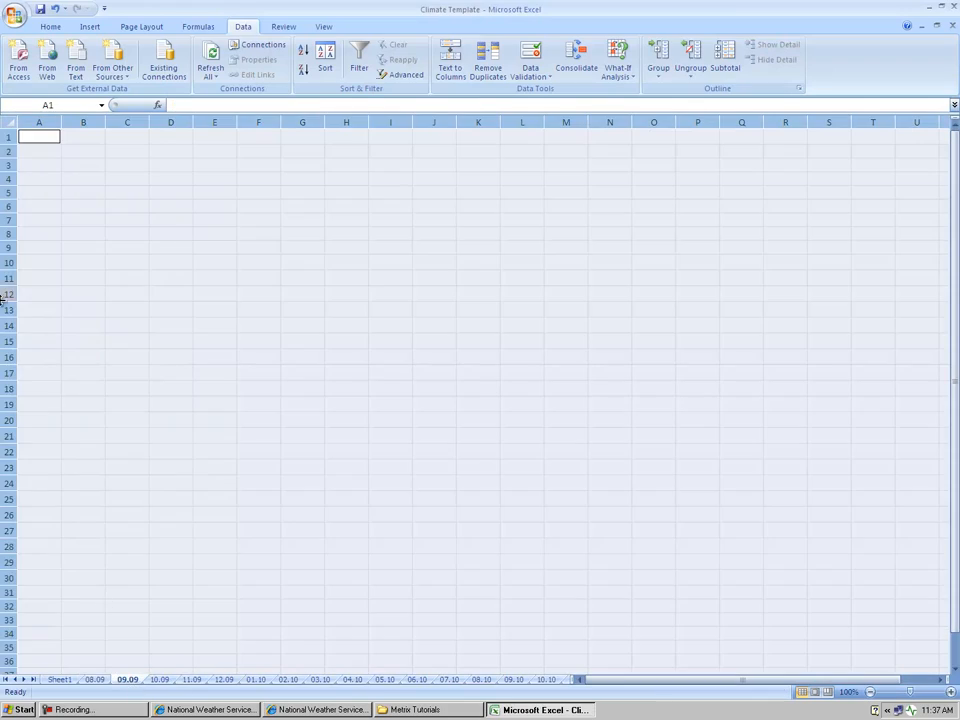
pyautogui.hotkey('ctrl', 'v')
pyautogui.click(620, 335)
pyautogui.click(47, 134)
pyautogui.hotkey('ctrl', 'v')
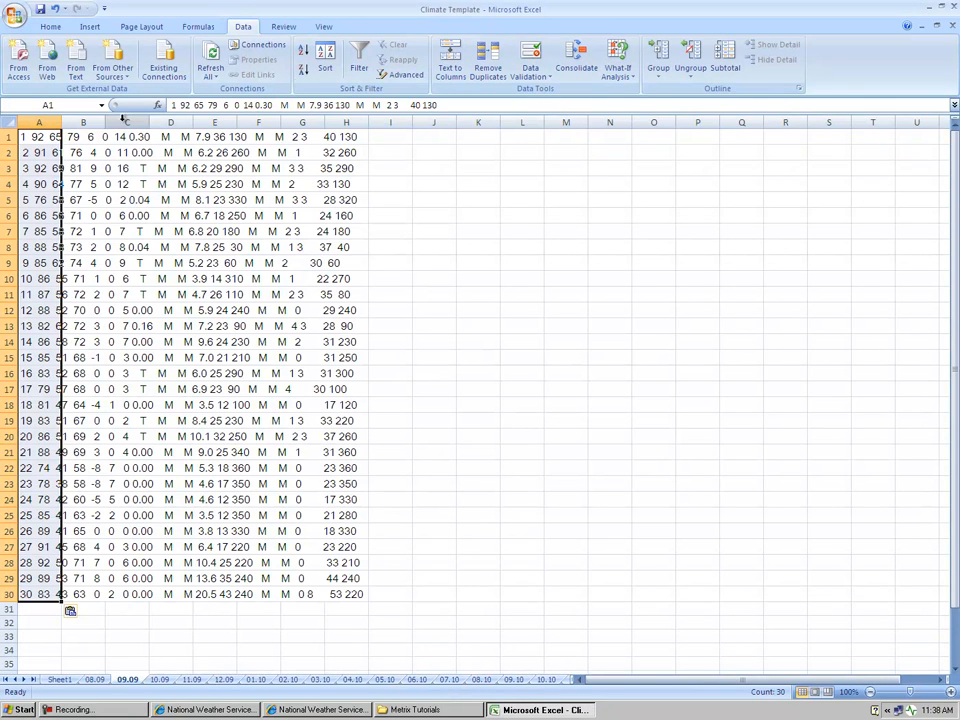
pyautogui.click(450, 62)
pyautogui.click(398, 279)
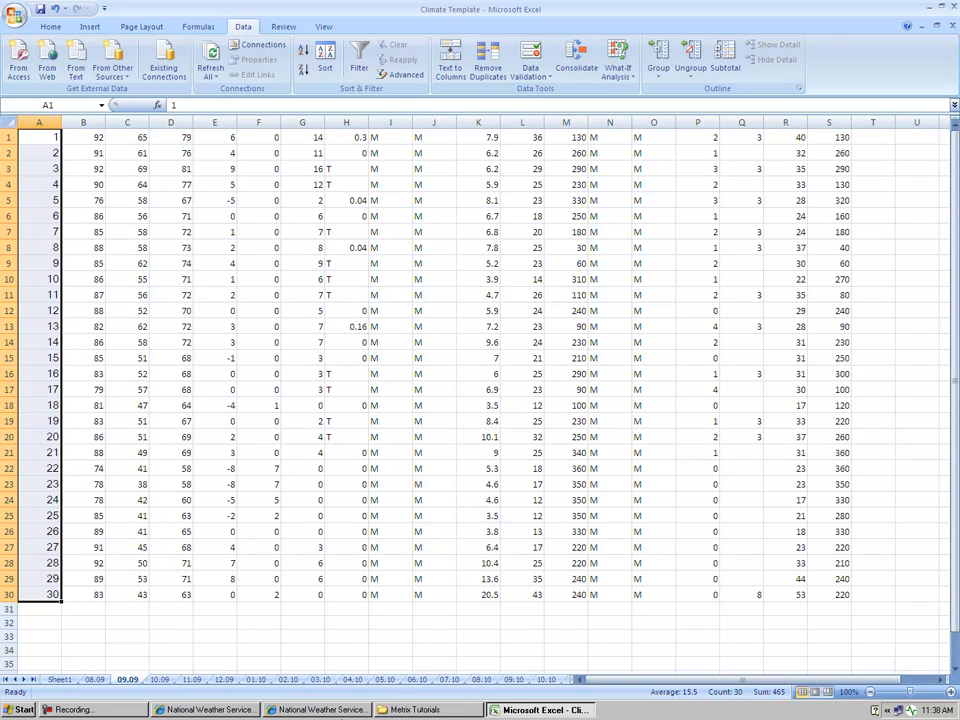
# Open the Metrix Winslow Weather Data workbook from the Metrix Weather Data folder and show the first columns of its Metrix Format sheet.
pyautogui.click(400, 710)
pyautogui.click(32, 63)
pyautogui.doubleClick(183, 134)
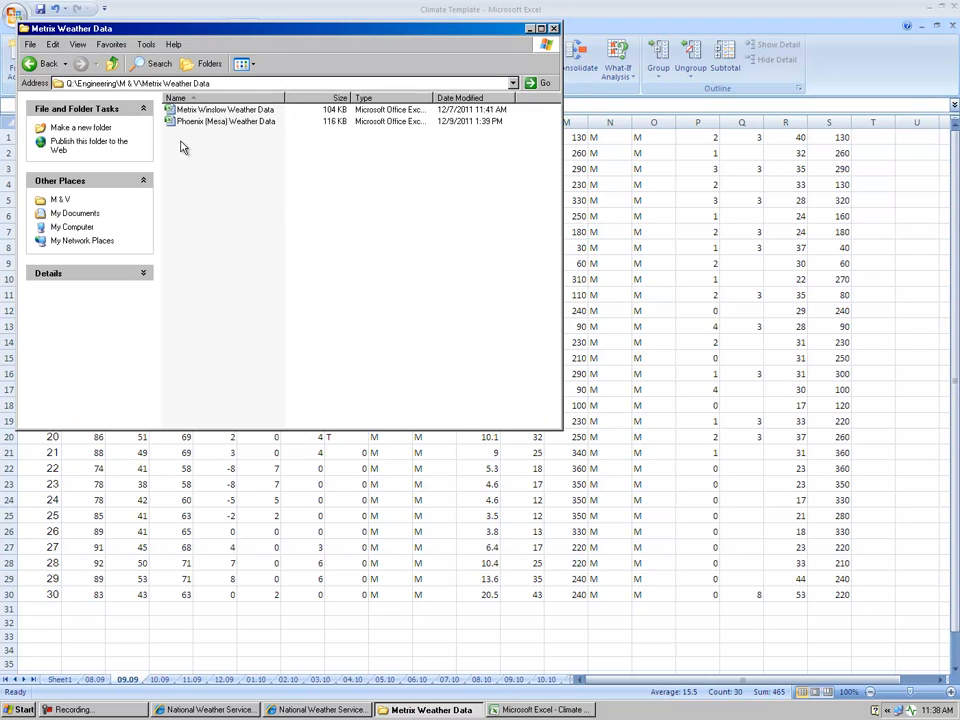
pyautogui.doubleClick(222, 110)
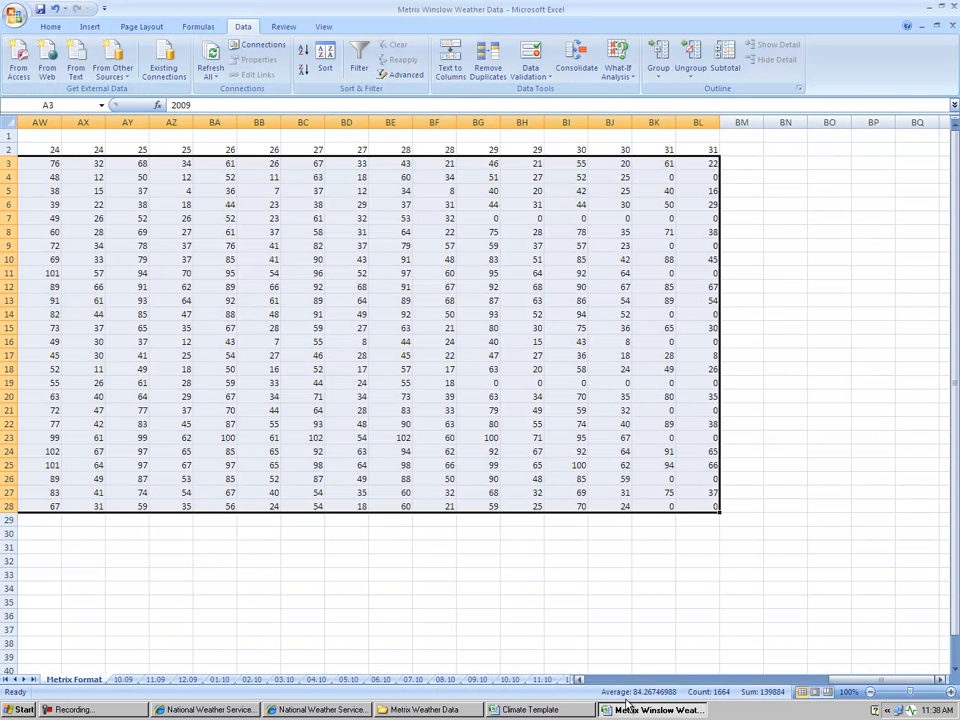
pyautogui.click(543, 711)
pyautogui.click(655, 710)
pyautogui.click(388, 614)
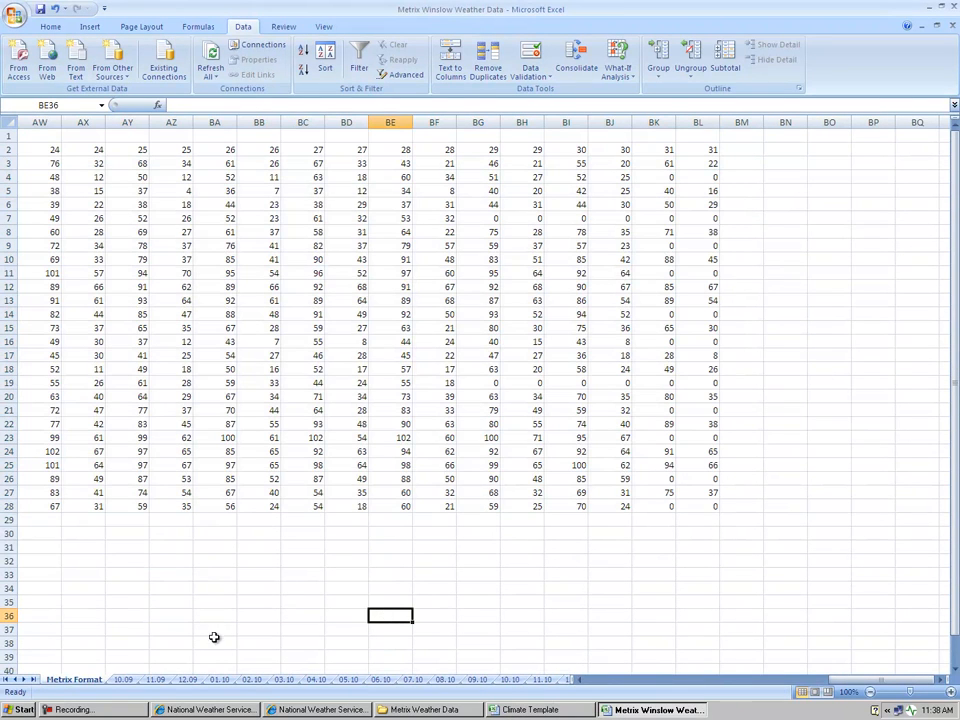
pyautogui.moveTo(828, 672); pyautogui.dragTo(600, 674)
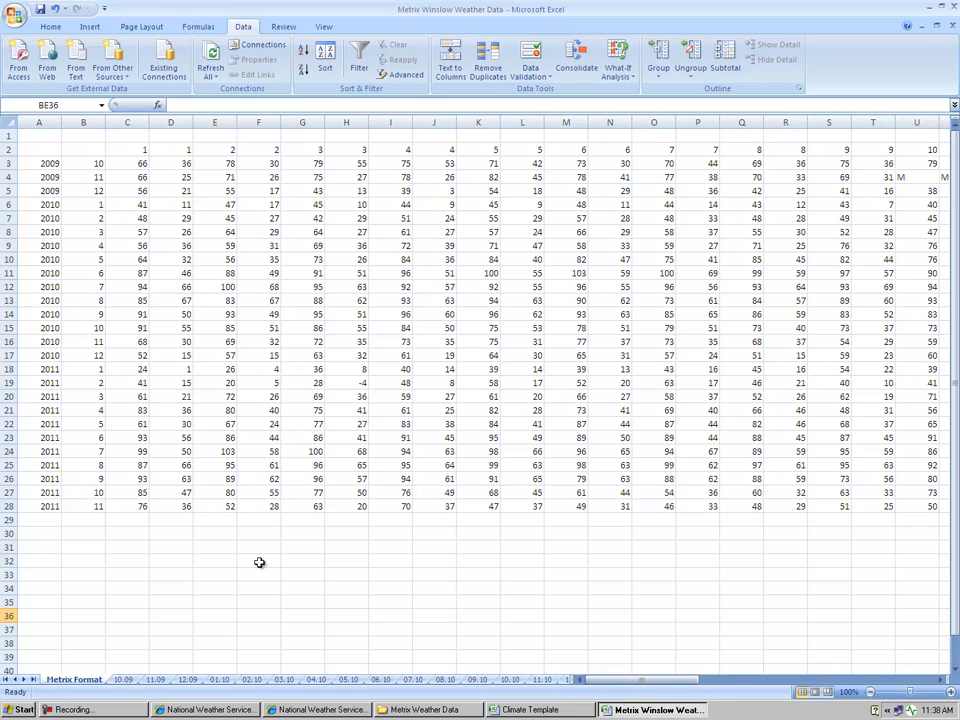
# Review the monthly data sheets 10.09 through 08.10 in the Winslow workbook, then return to the Metrix Format sheet.
pyautogui.click(123, 680)
pyautogui.click(155, 680)
pyautogui.click(188, 680)
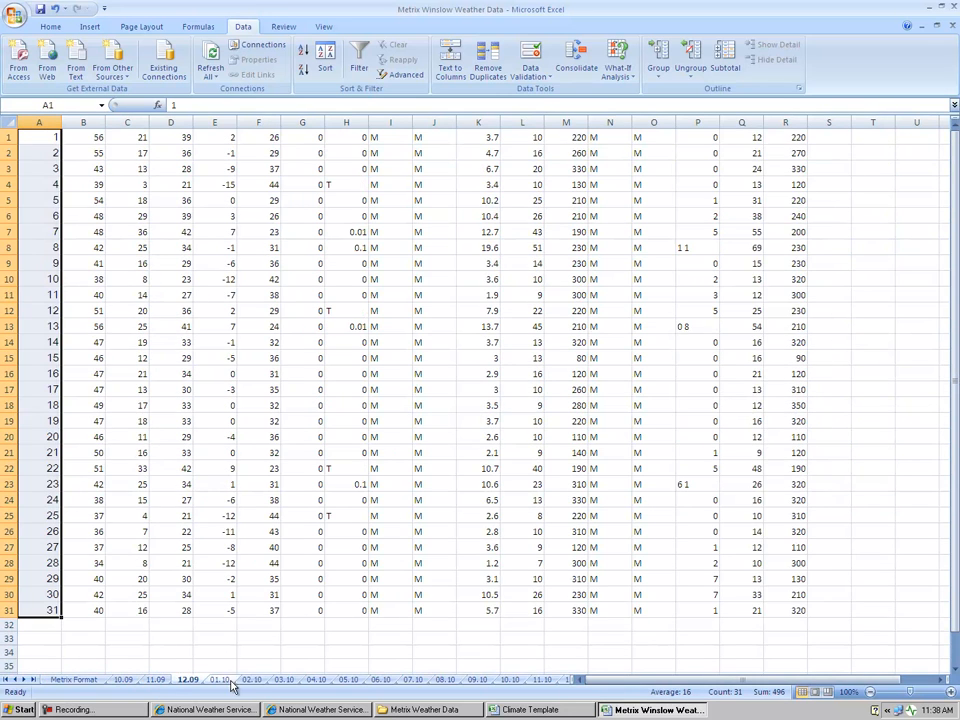
pyautogui.click(220, 680)
pyautogui.click(252, 680)
pyautogui.click(287, 680)
pyautogui.click(317, 680)
pyautogui.click(355, 680)
pyautogui.click(381, 680)
pyautogui.click(413, 680)
pyautogui.click(445, 680)
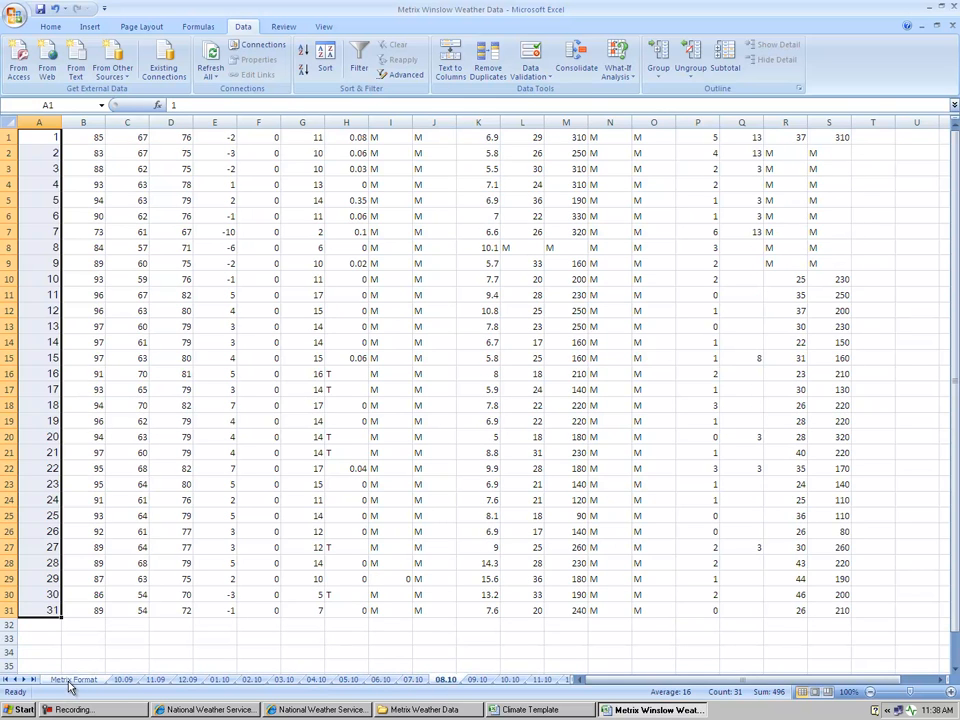
pyautogui.click(72, 681)
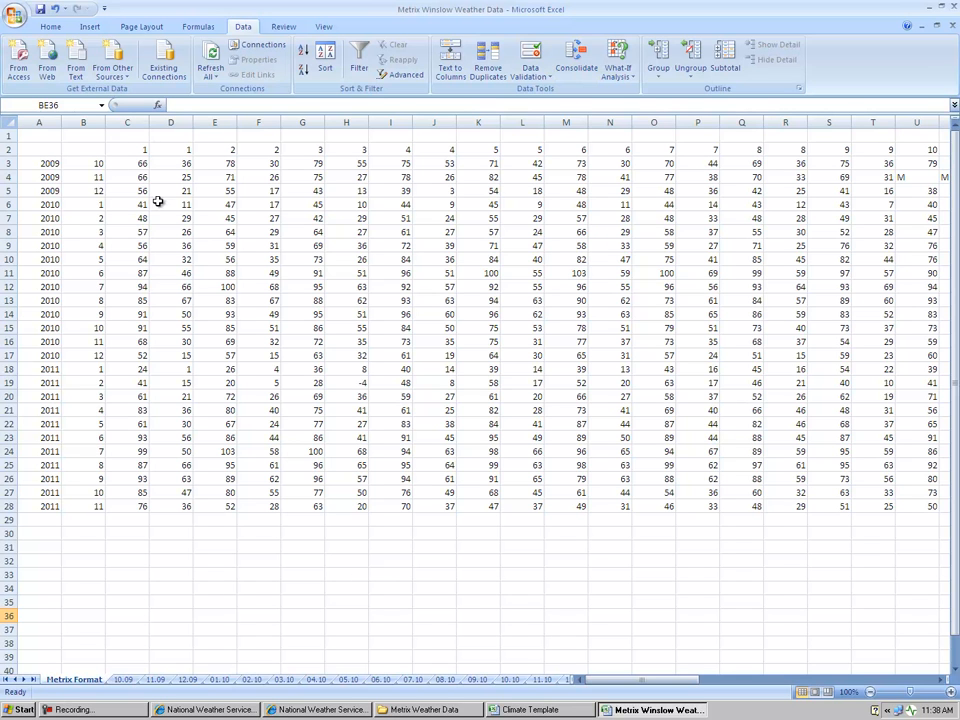
# Copy the formula block C3:BL29 from Sheet1 of the Climate Template workbook.
pyautogui.click(505, 710)
pyautogui.click(60, 681)
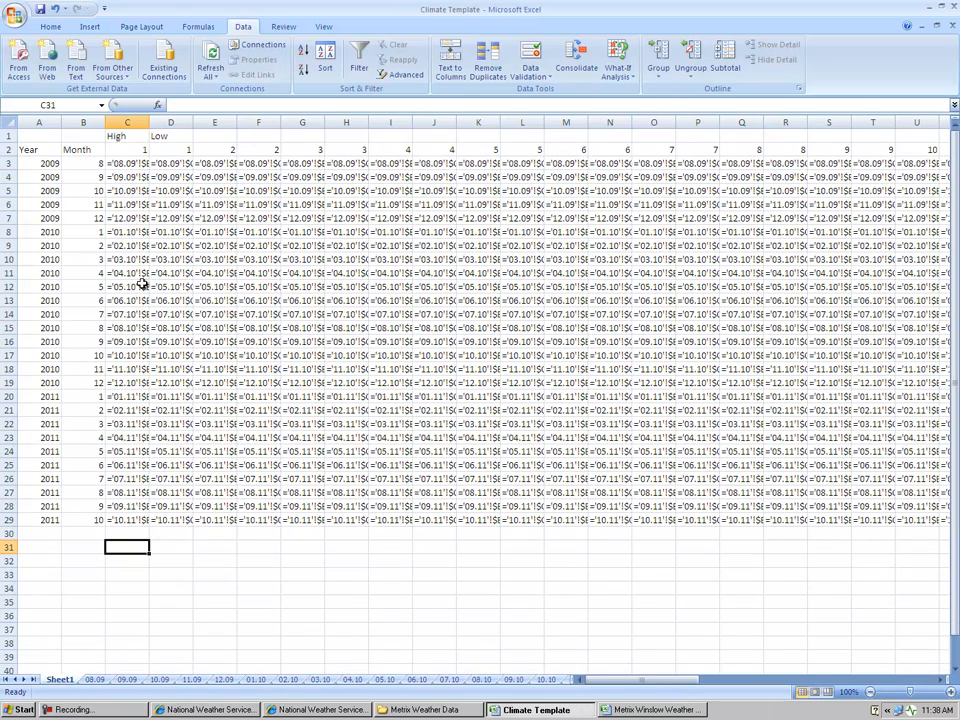
pyautogui.moveTo(125, 162); pyautogui.dragTo(879, 518)
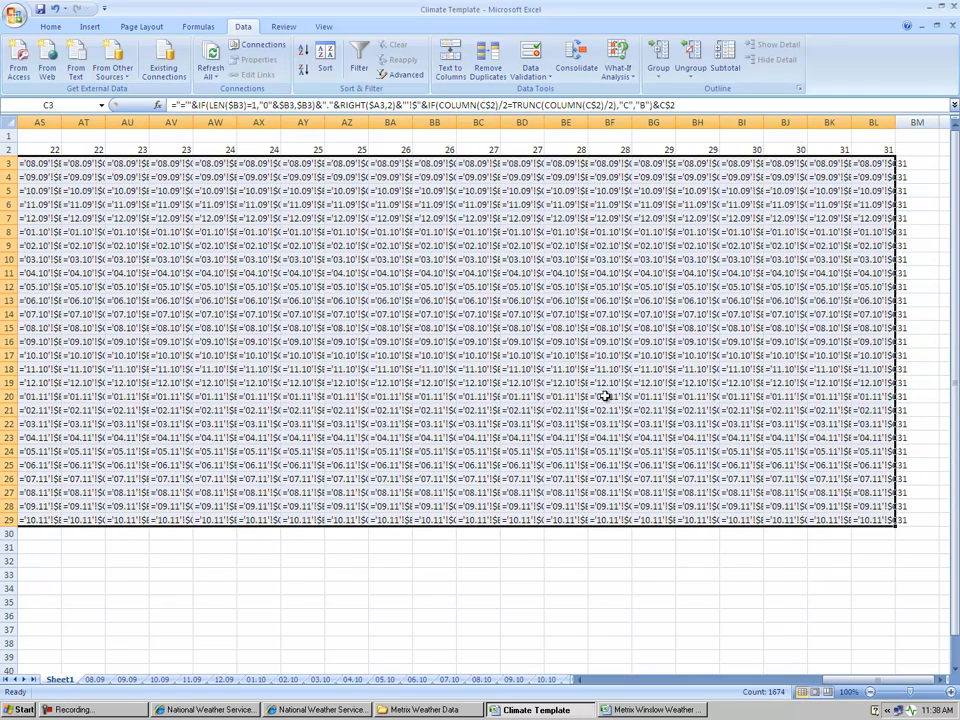
pyautogui.hotkey('ctrl', 'c')
# Paste the copied formulas at C3 of the Winslow workbook's Metrix Format sheet and delete the surplus row 29.
pyautogui.click(645, 710)
pyautogui.click(127, 163)
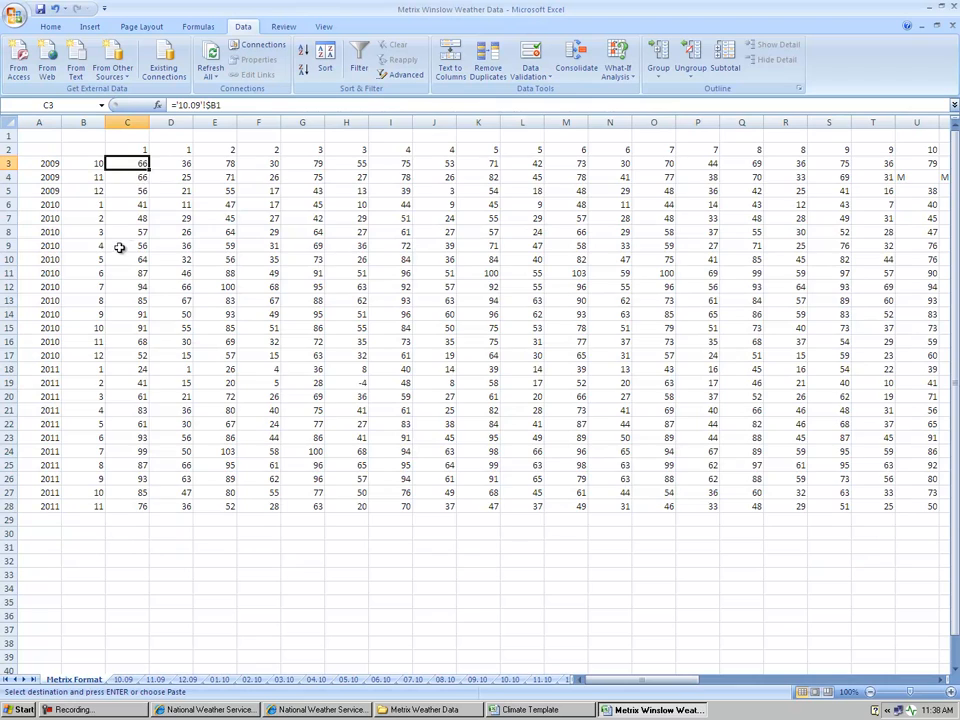
pyautogui.hotkey('ctrl', 'v')
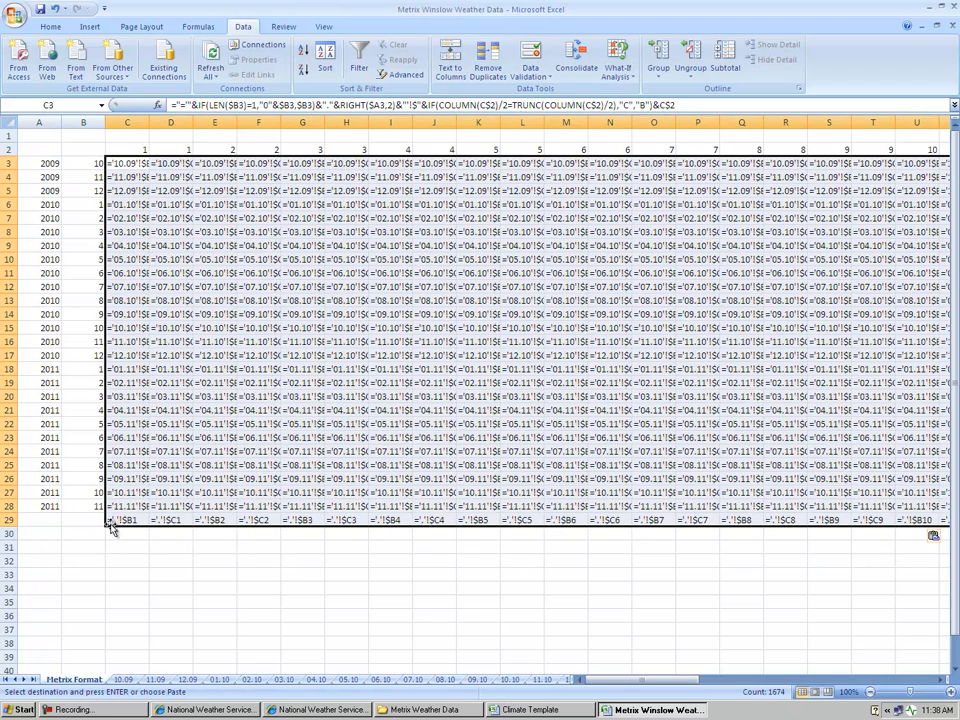
pyautogui.rightClick(9, 520)
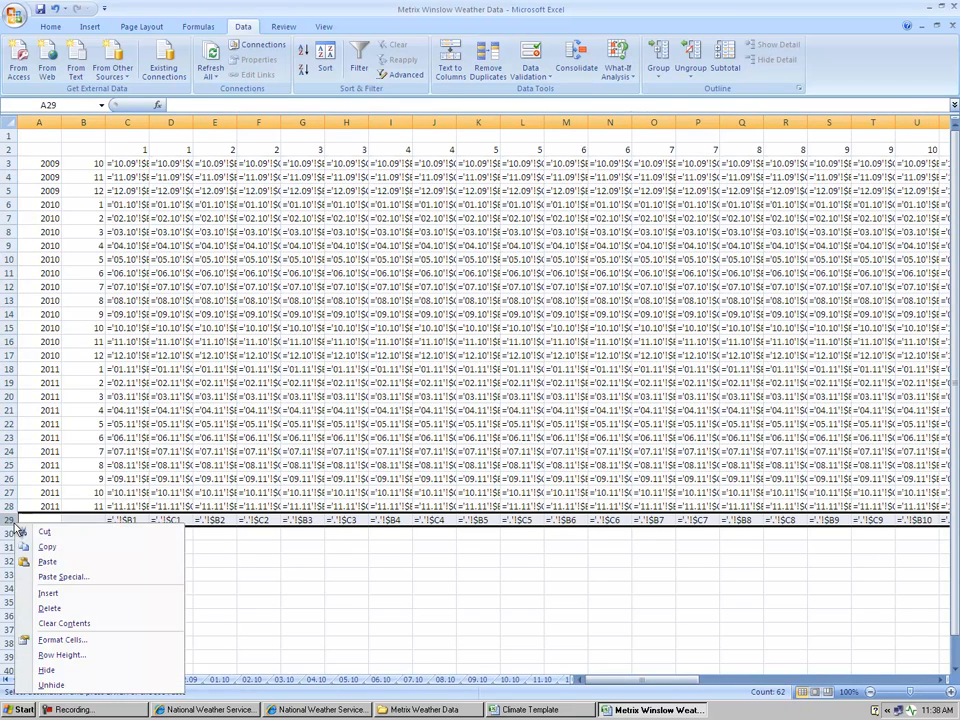
pyautogui.click(48, 608)
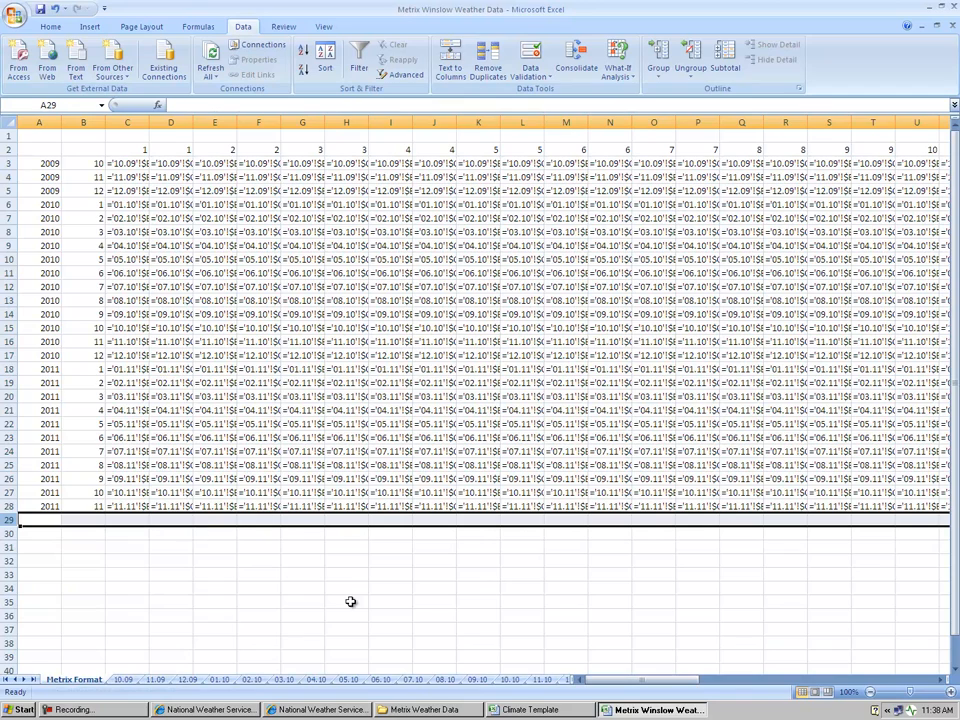
# Examine the monthly sheets 10.09 through 11.10 that the pasted references point to, ending back on the Metrix Format sheet.
pyautogui.click(125, 680)
pyautogui.click(155, 680)
pyautogui.click(187, 680)
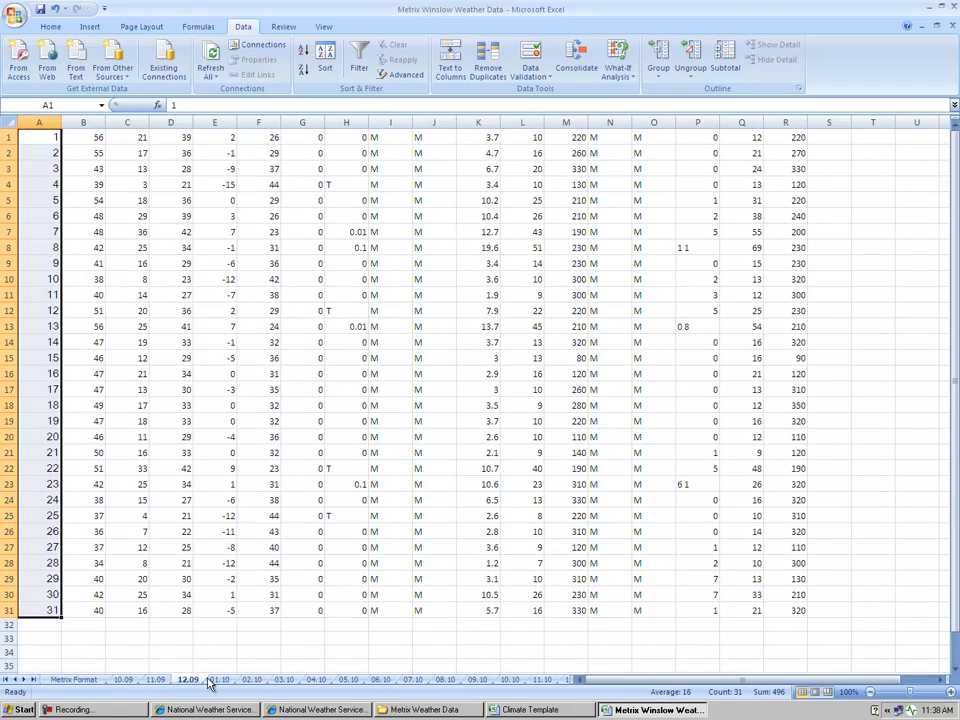
pyautogui.click(219, 680)
pyautogui.click(251, 680)
pyautogui.click(284, 680)
pyautogui.click(316, 680)
pyautogui.click(348, 680)
pyautogui.click(380, 680)
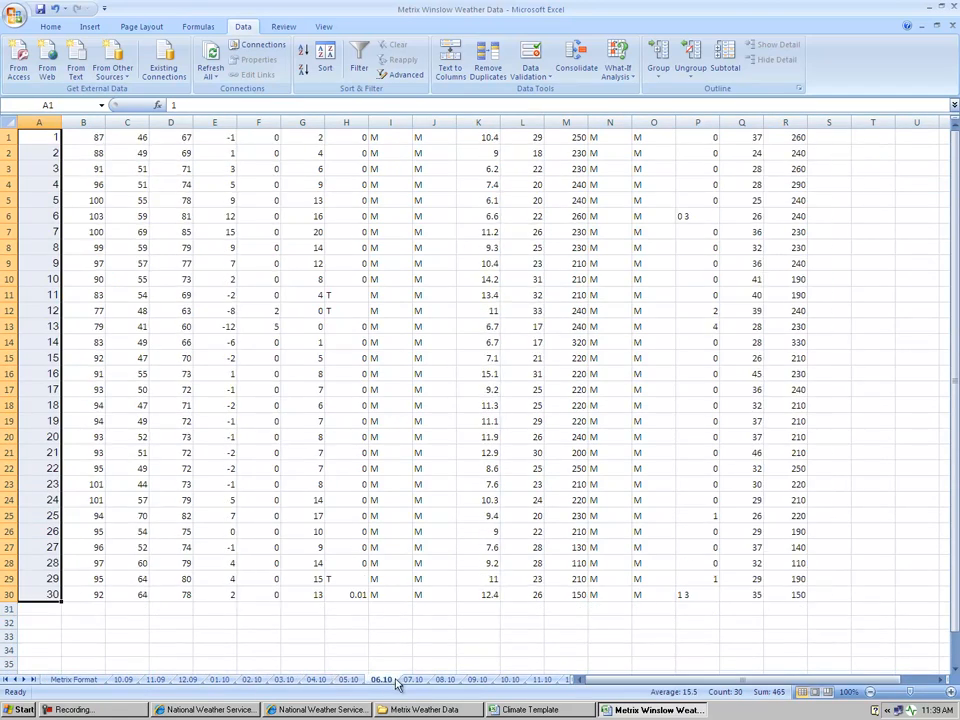
pyautogui.click(413, 680)
pyautogui.click(445, 680)
pyautogui.click(477, 680)
pyautogui.click(510, 680)
pyautogui.click(542, 680)
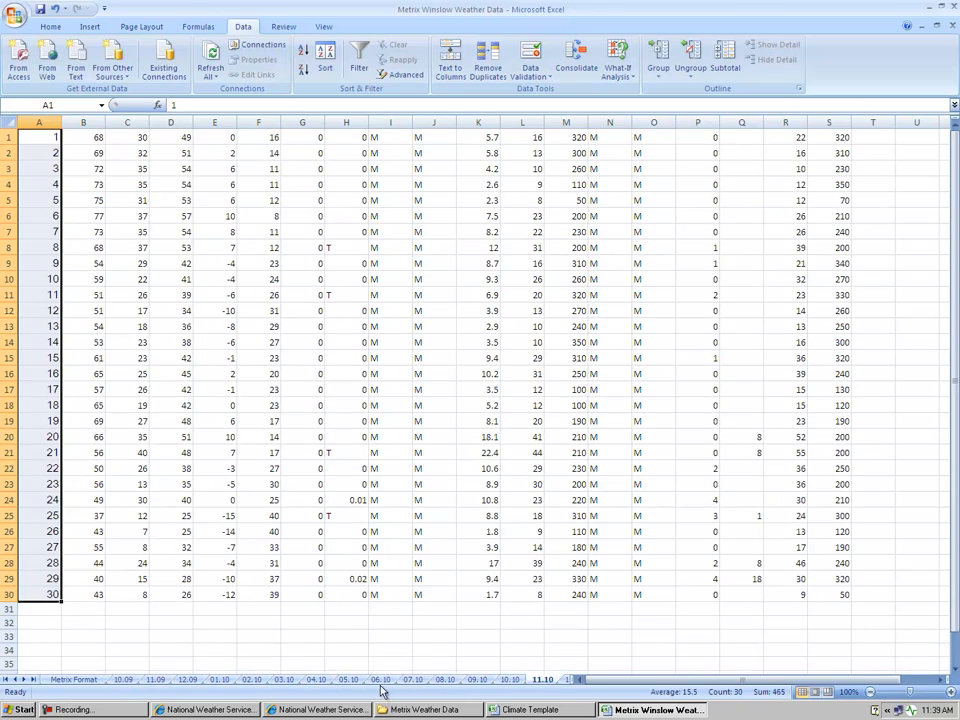
pyautogui.click(62, 679)
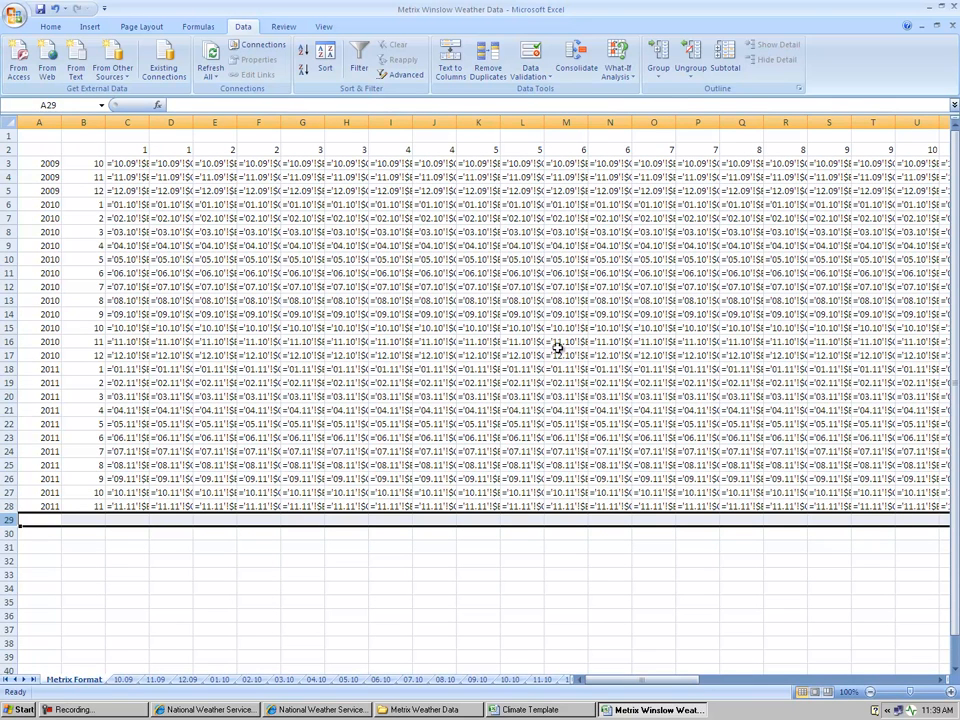
# Copy the formula block C3:BL28 on the Metrix Format sheet and paste it over itself as values only.
pyautogui.rightClick(122, 167)
pyautogui.press('Escape')
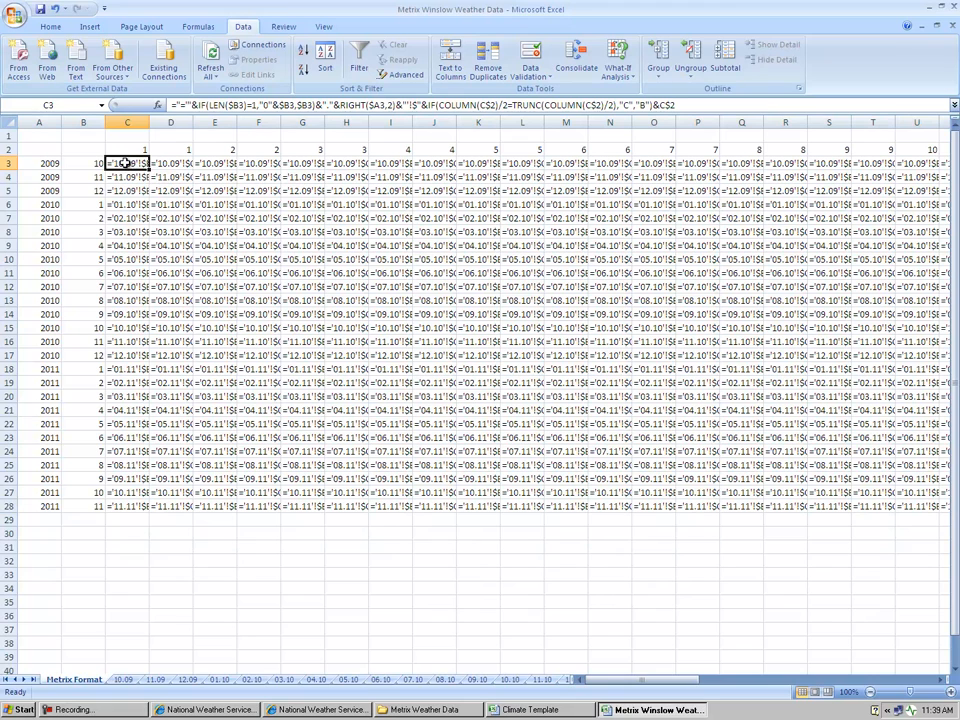
pyautogui.moveTo(122, 165); pyautogui.dragTo(881, 499)
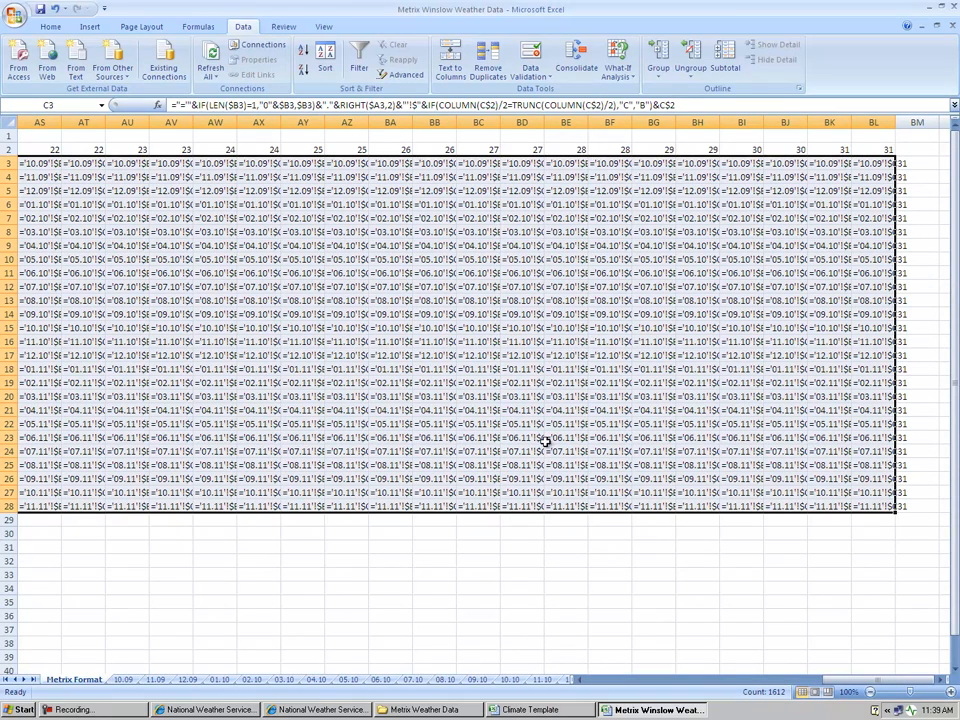
pyautogui.moveTo(640, 679); pyautogui.dragTo(553, 672)
pyautogui.rightClick(186, 217)
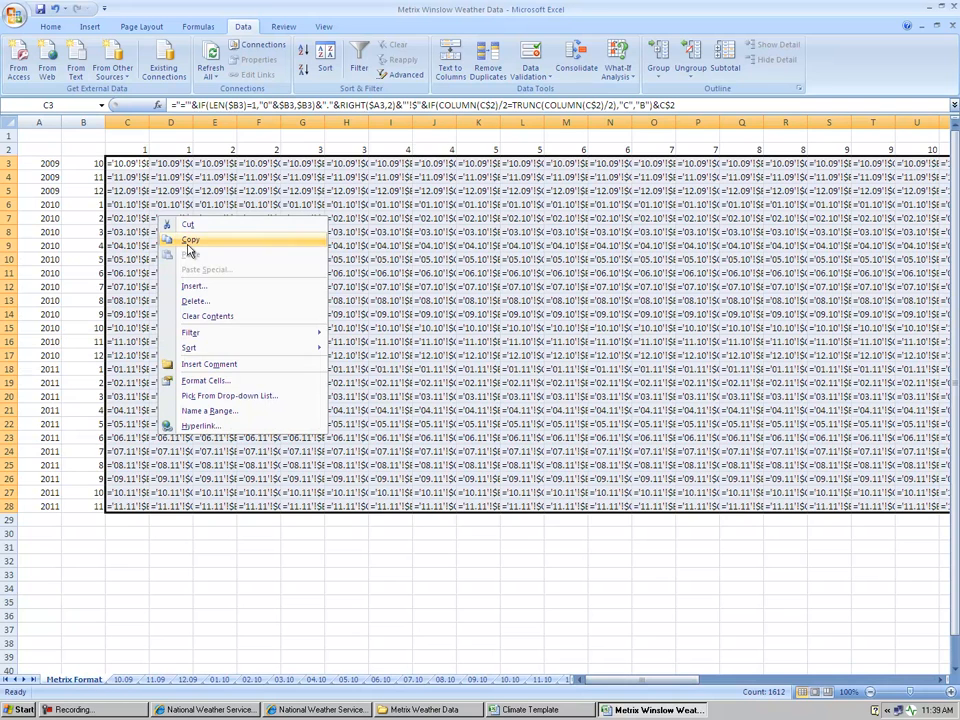
pyautogui.click(187, 245)
pyautogui.rightClick(191, 252)
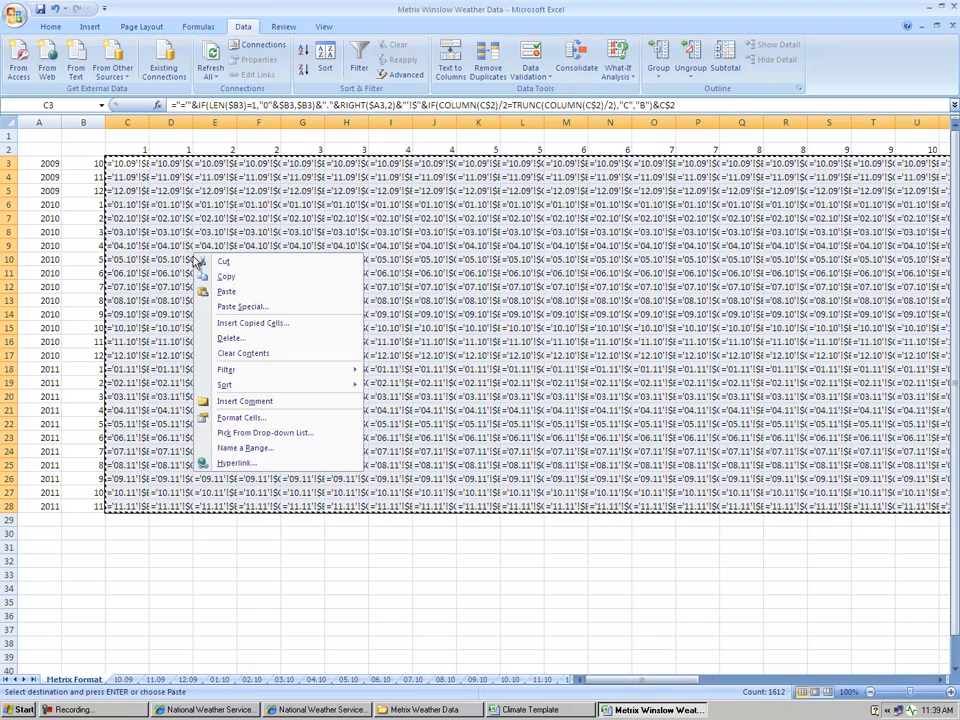
pyautogui.click(228, 308)
pyautogui.click(130, 258)
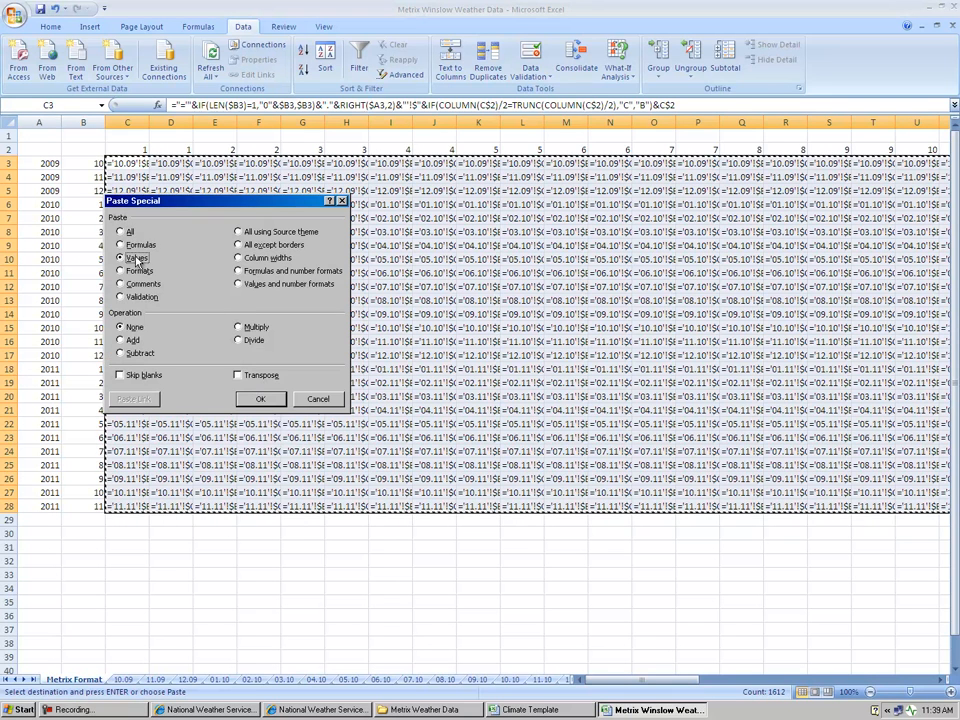
pyautogui.click(261, 400)
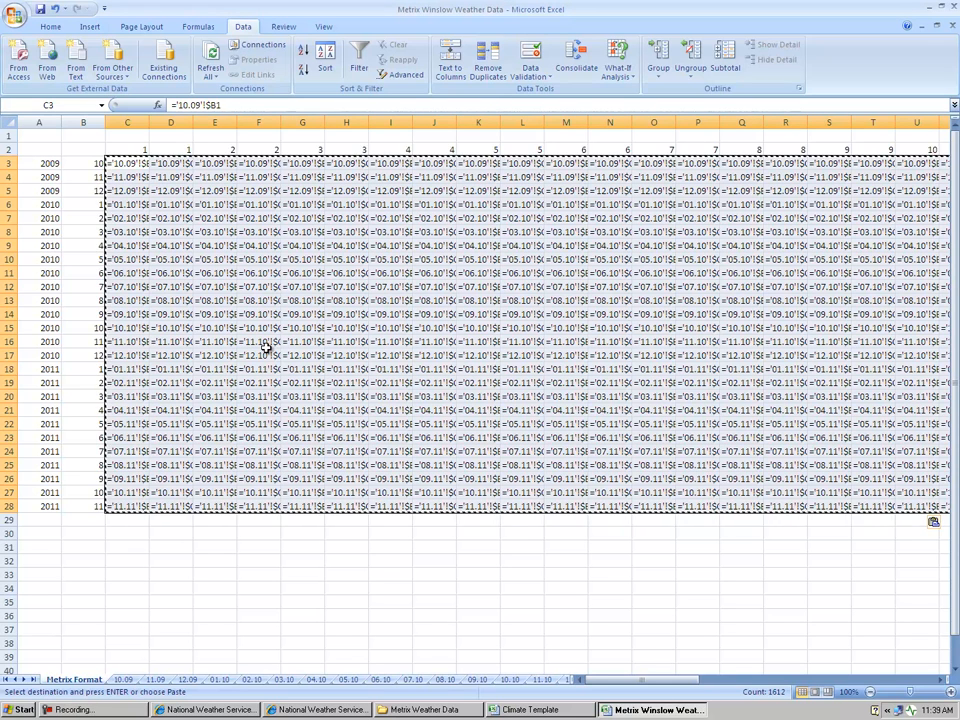
# Replace every "=" with "=" in the selected block C3:BL28 so the text entries recalculate as live formulas.
pyautogui.hotkey('ctrl', 'f')
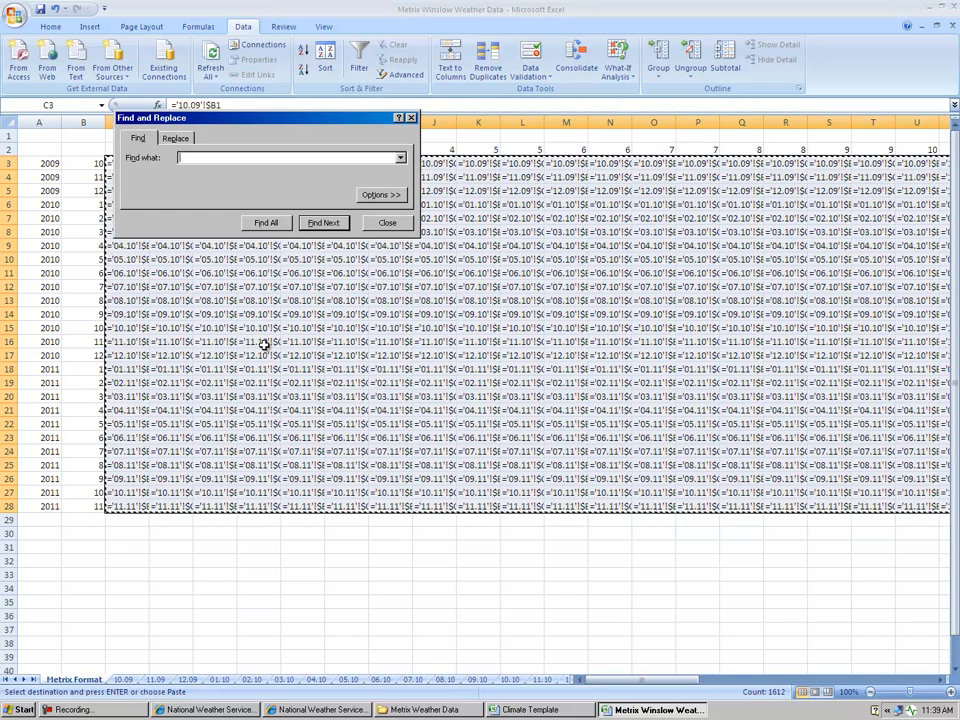
pyautogui.click(175, 137)
pyautogui.click(181, 158)
pyautogui.write('==')
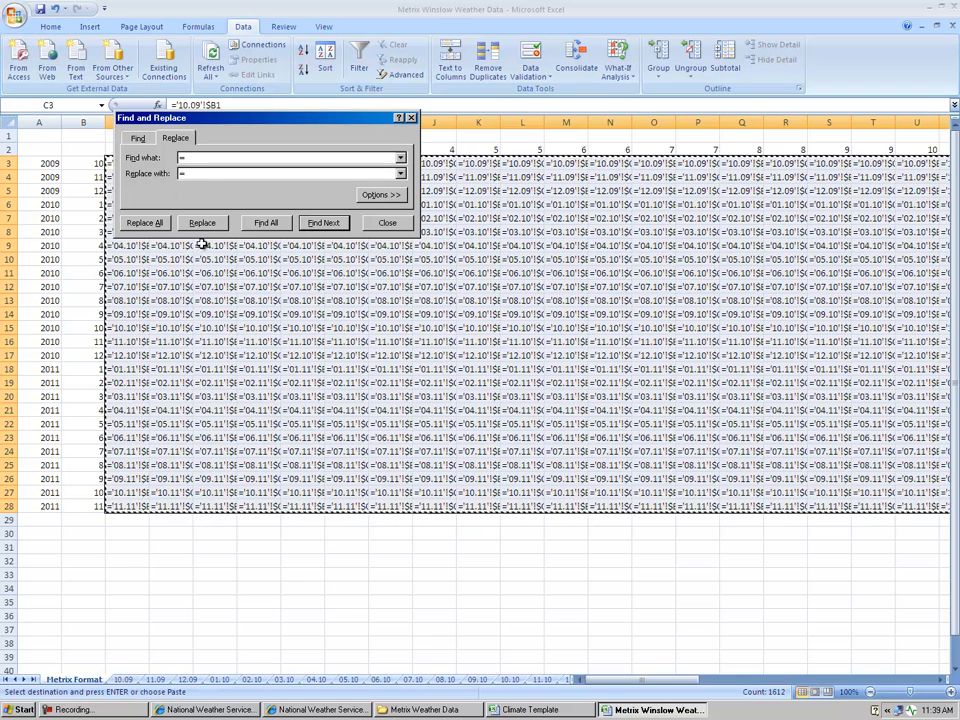
pyautogui.click(151, 224)
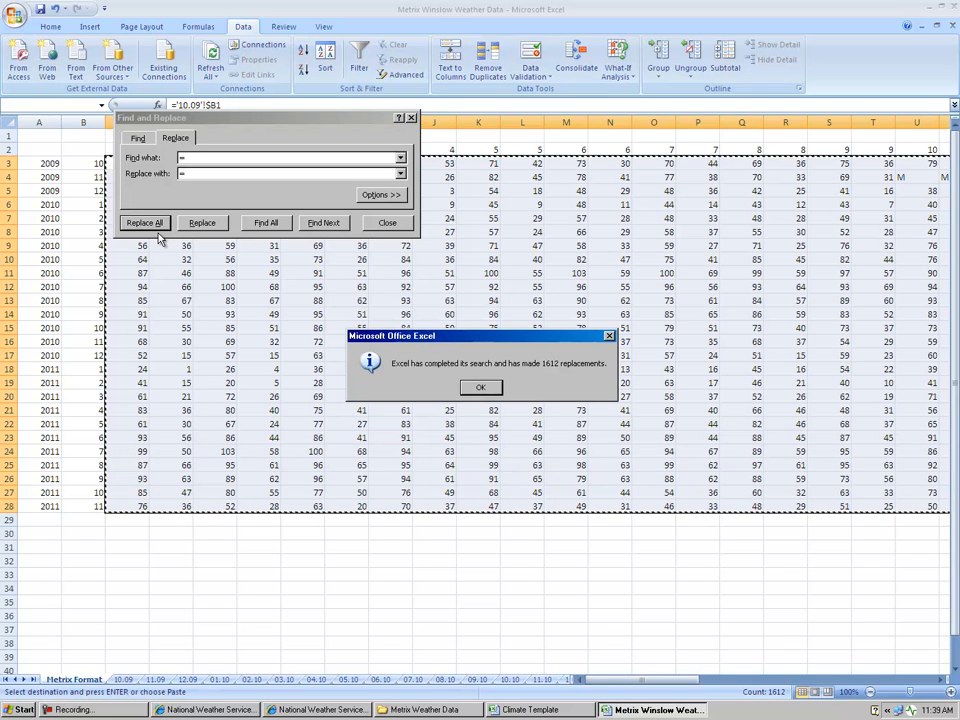
pyautogui.click(480, 388)
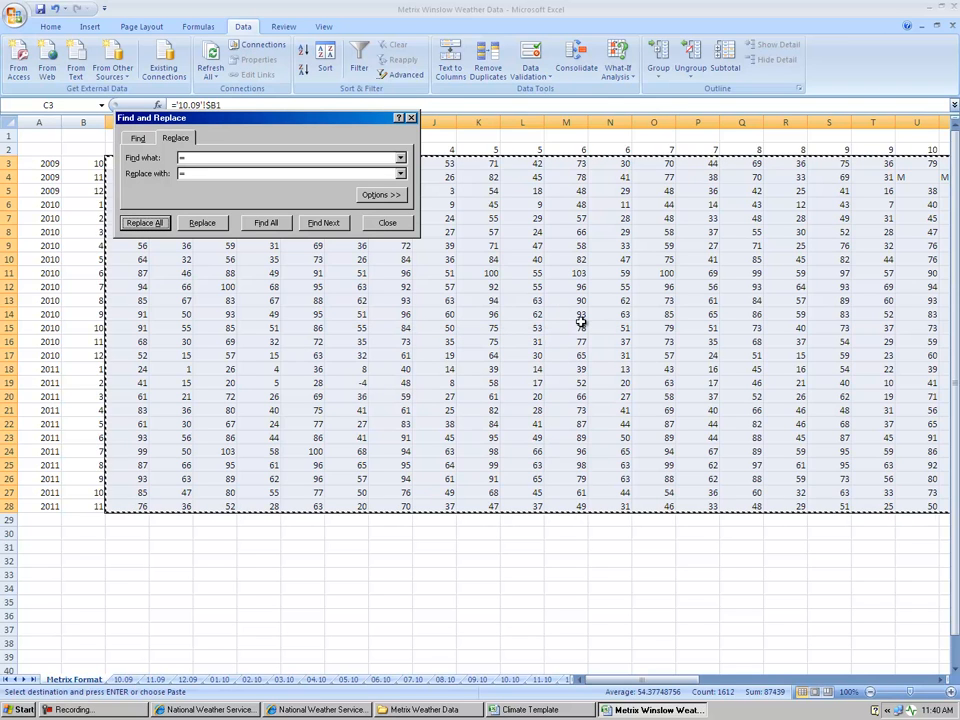
pyautogui.doubleClick(182, 174)
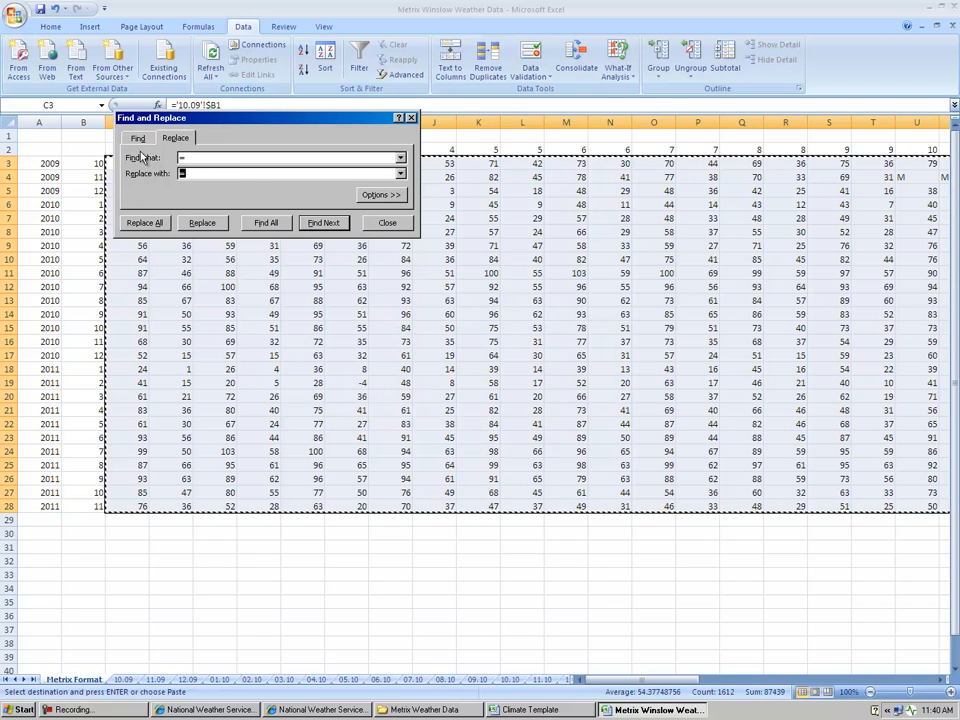
pyautogui.hotkey('ctrl', 'f')
pyautogui.press('Delete')
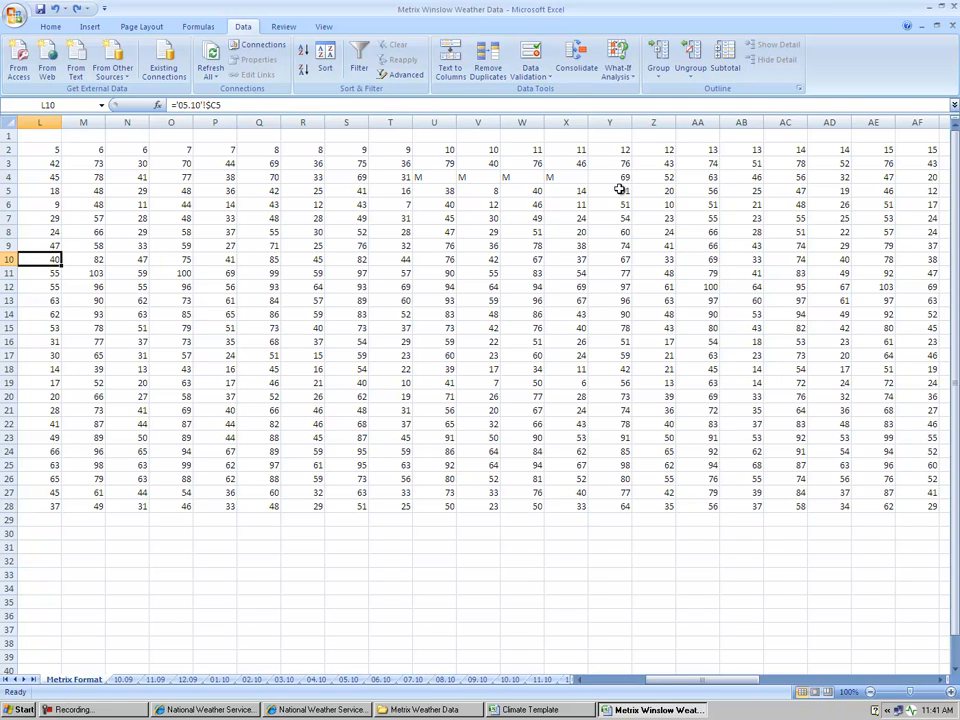
# Fill in the missing November 2009 highs for days 10 and 11 by entering 69 in cells U4 and W4.
pyautogui.click(436, 178)
pyautogui.write('69')
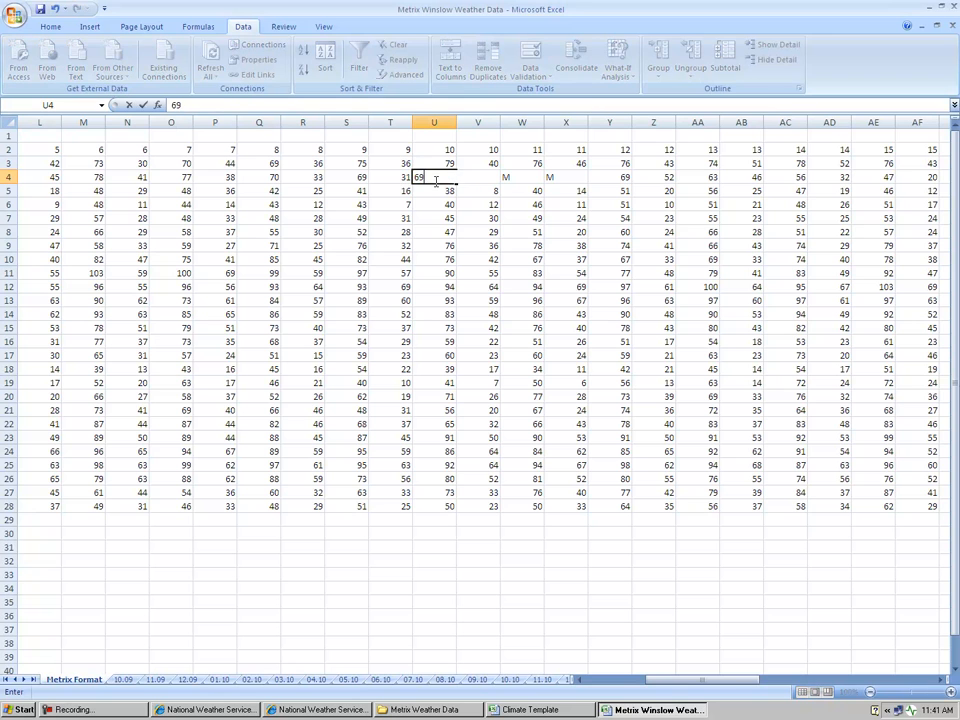
pyautogui.press('Tab')
pyautogui.press('Tab')
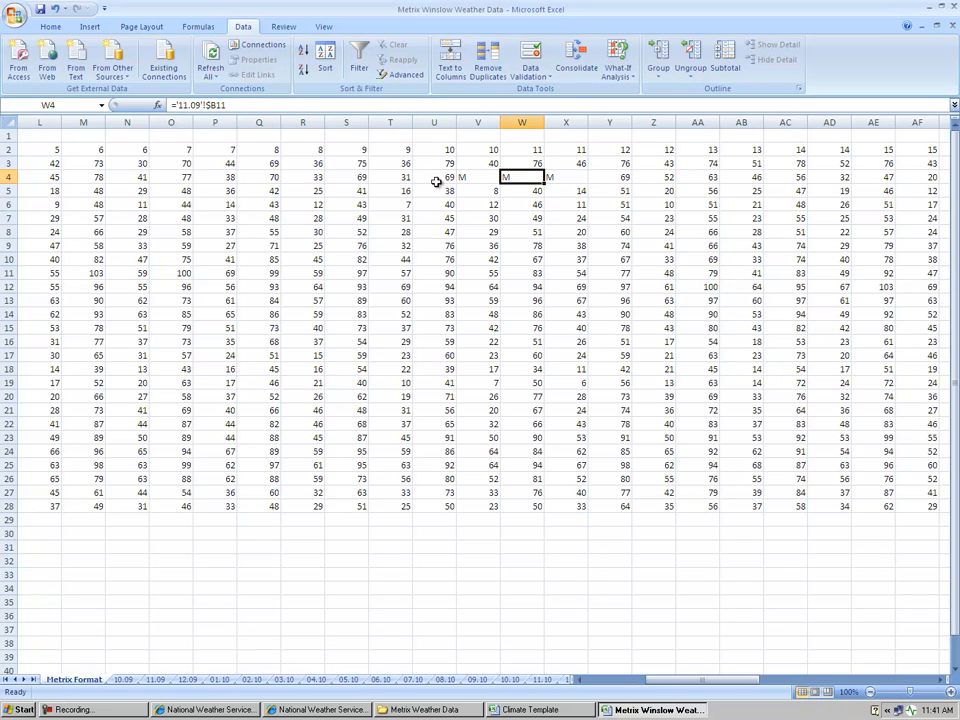
pyautogui.write('69')
# Note 21 as a scratch value in U34 and enter 38 as the missing November 2009 low in V4.
pyautogui.click(479, 177)
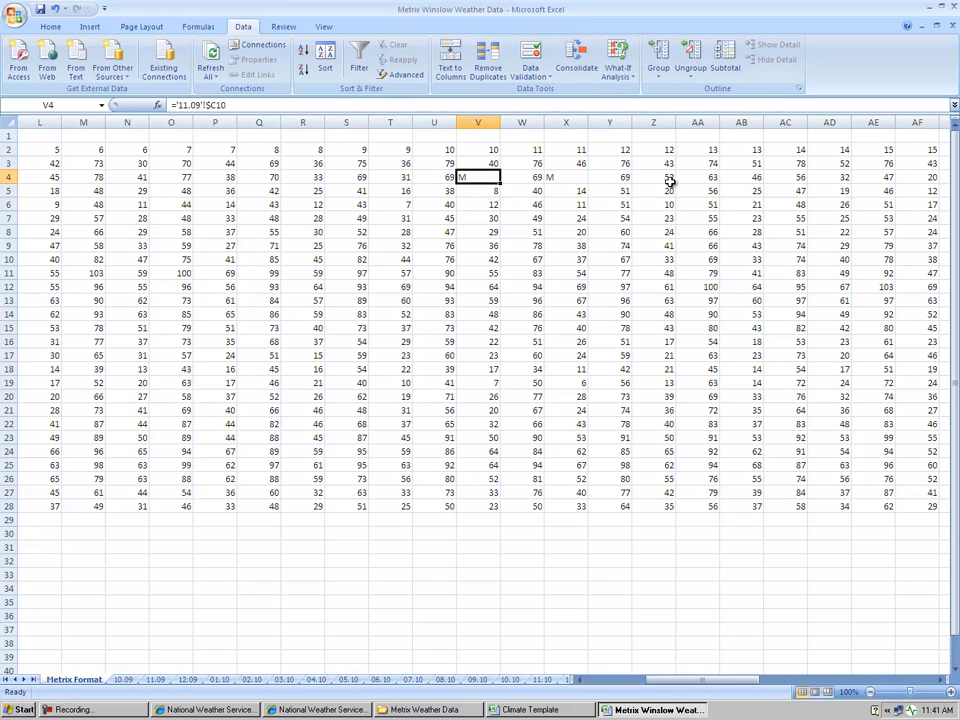
pyautogui.click(446, 586)
pyautogui.write('21')
pyautogui.press('Return')
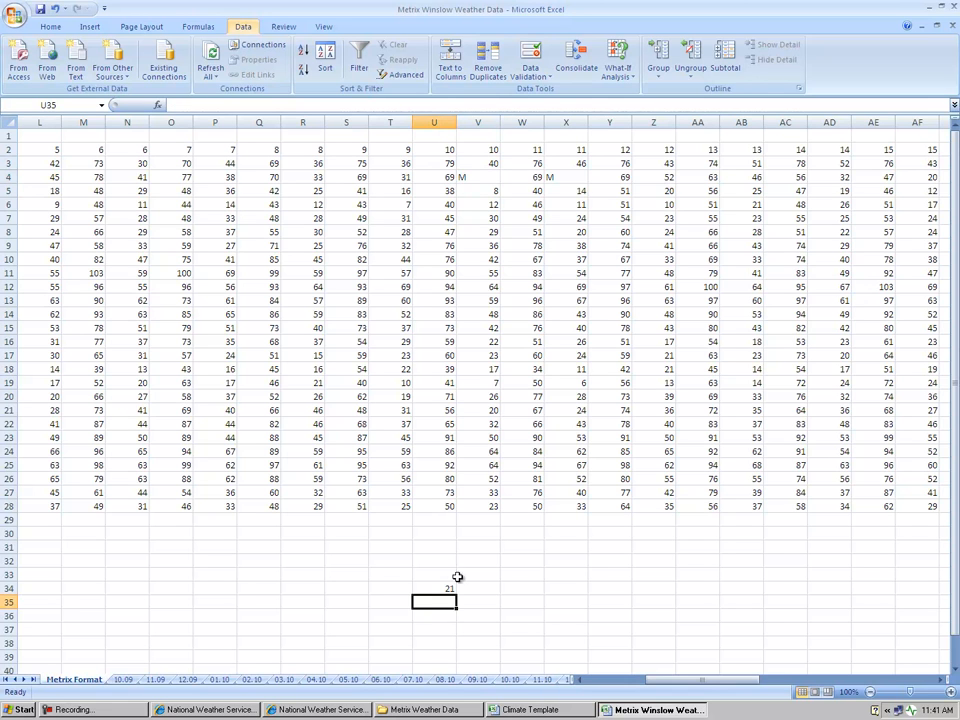
pyautogui.click(471, 178)
pyautogui.write('3')
pyautogui.press('Return')
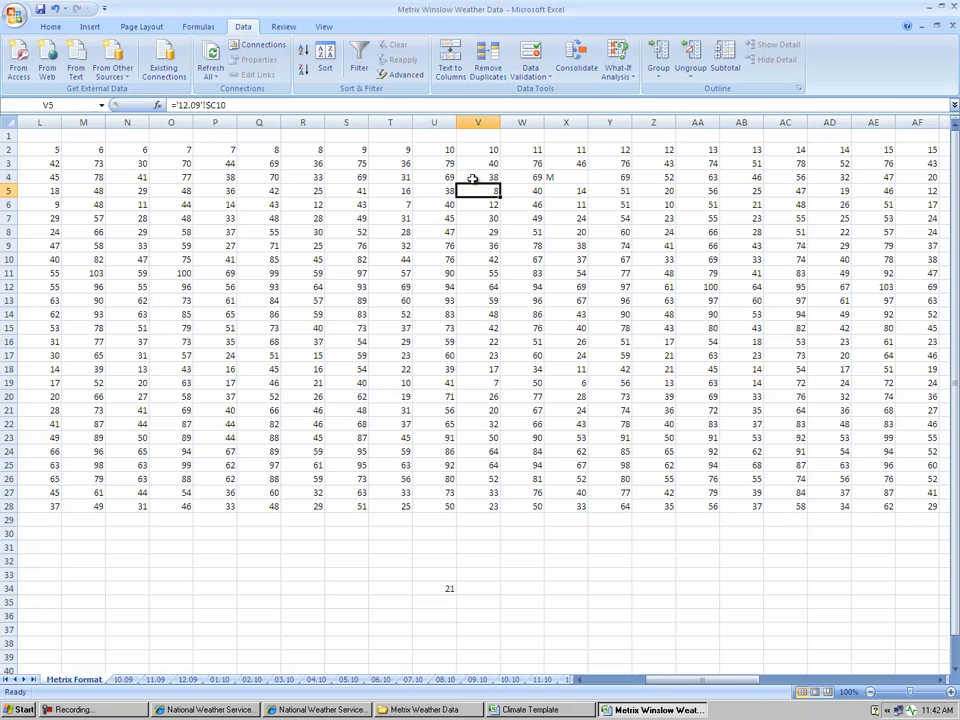
# Enter 45 as the missing November 2009 low in X4 and clear the scratch value from U34.
pyautogui.click(568, 178)
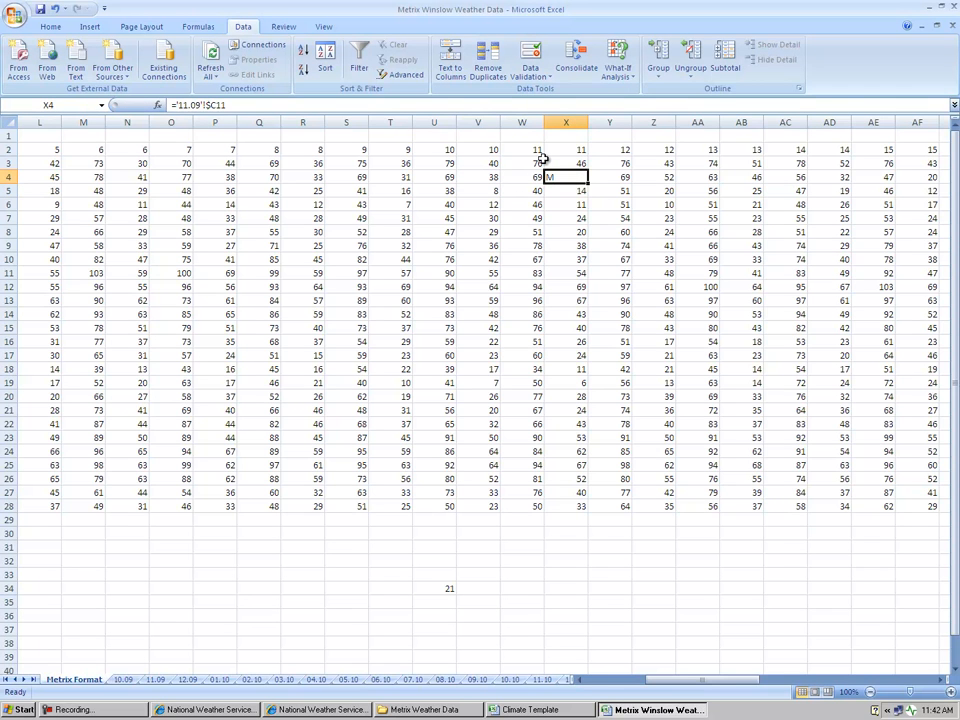
pyautogui.write('45')
pyautogui.press('Return')
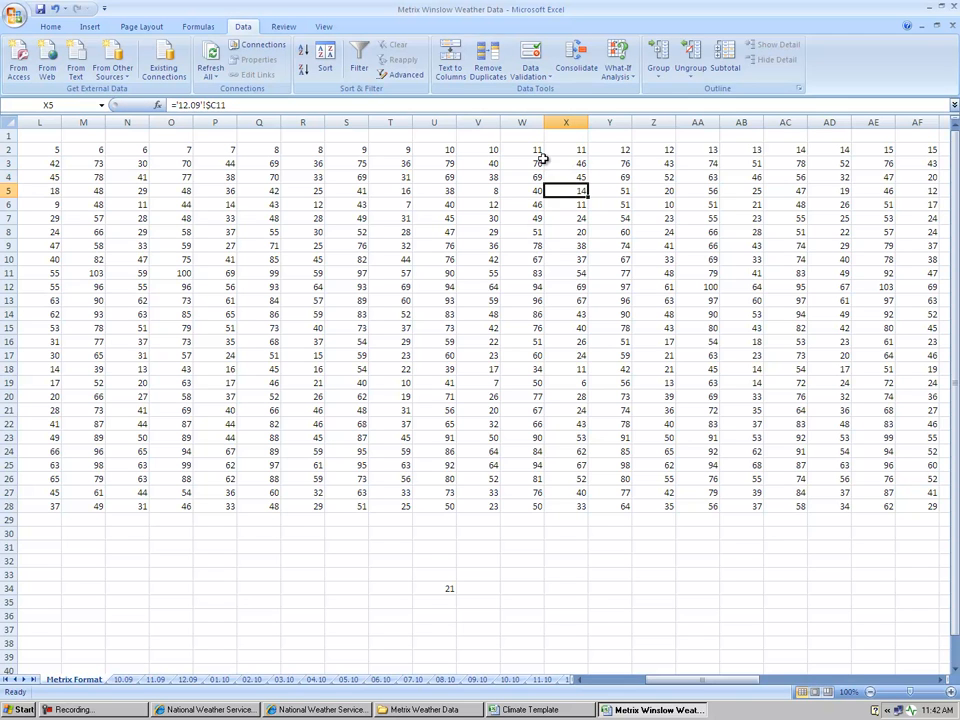
pyautogui.click(446, 589)
pyautogui.press('BackSpace')
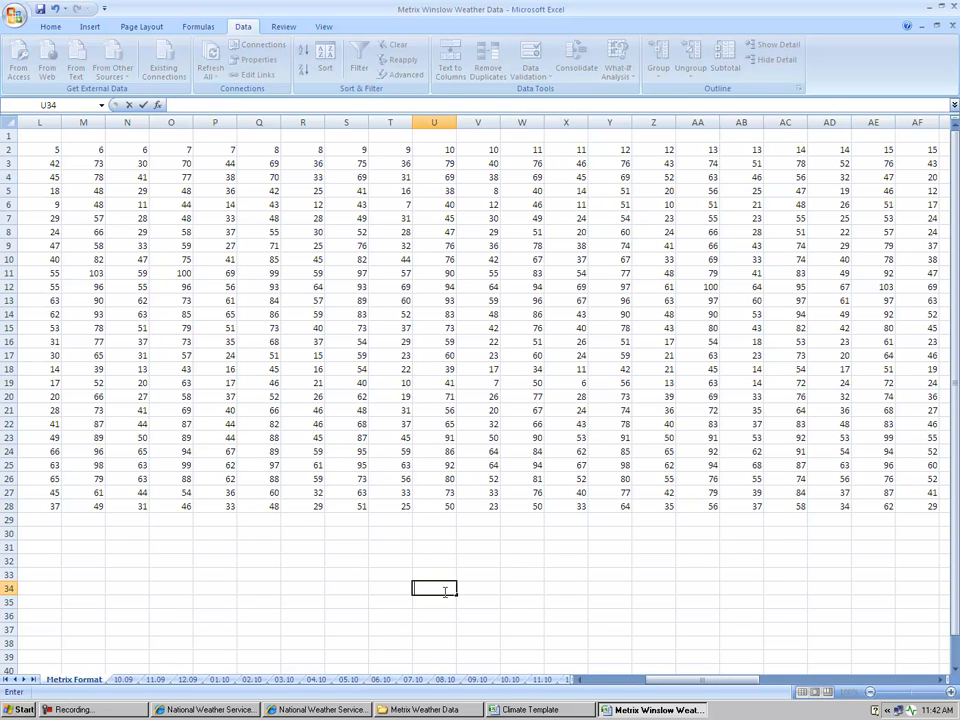
# Examine the day 29 to 31 entries in the short months' rows, such as BG7:BL7 and BK14:BL14, and the 01.10 sheet.
pyautogui.moveTo(728, 683); pyautogui.dragTo(881, 661)
pyautogui.moveTo(905, 658); pyautogui.dragTo(887, 649)
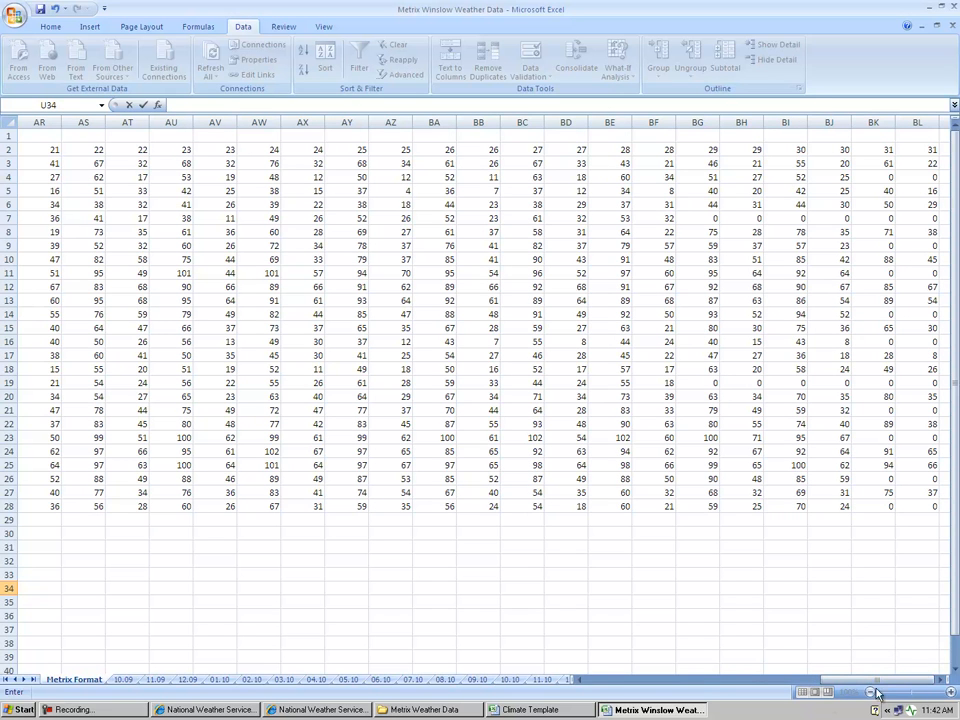
pyautogui.click(876, 245)
pyautogui.click(872, 218)
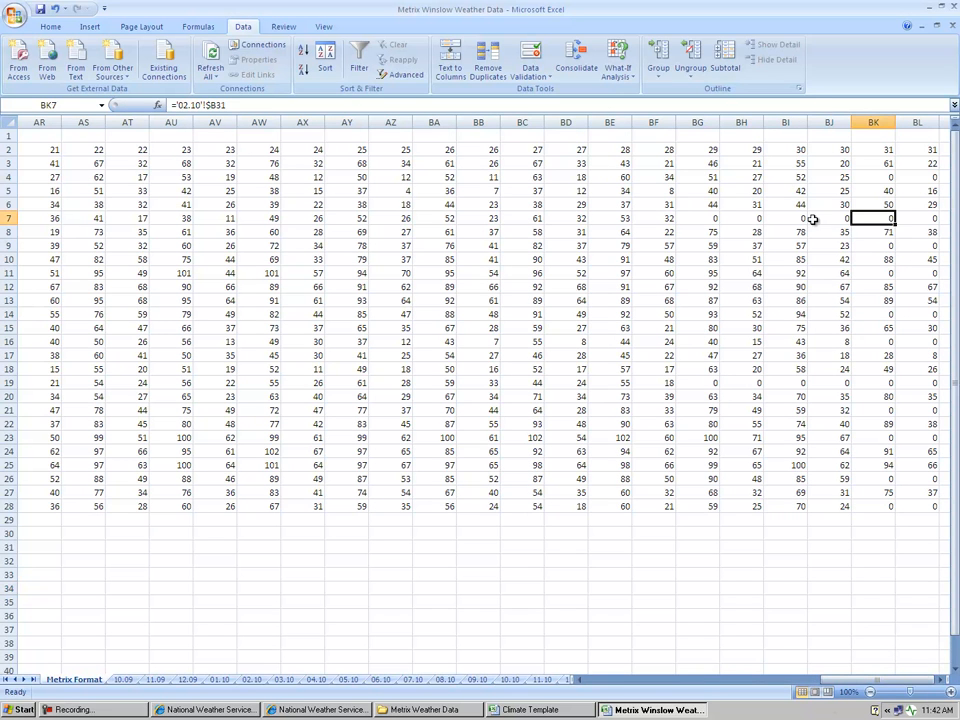
pyautogui.moveTo(707, 217); pyautogui.dragTo(921, 212)
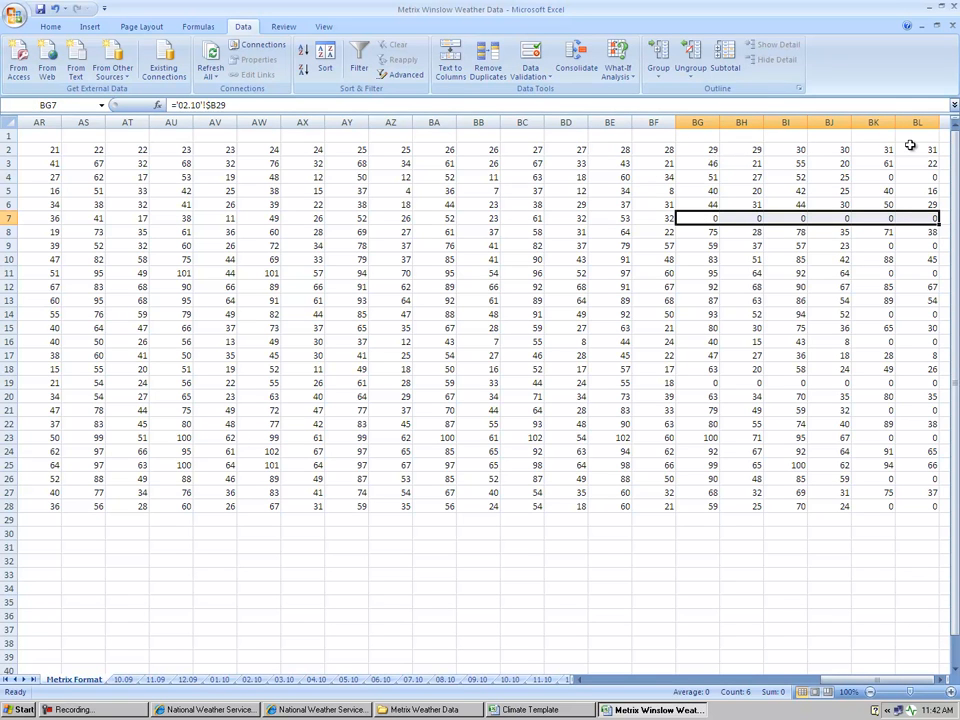
pyautogui.moveTo(886, 345); pyautogui.dragTo(921, 343)
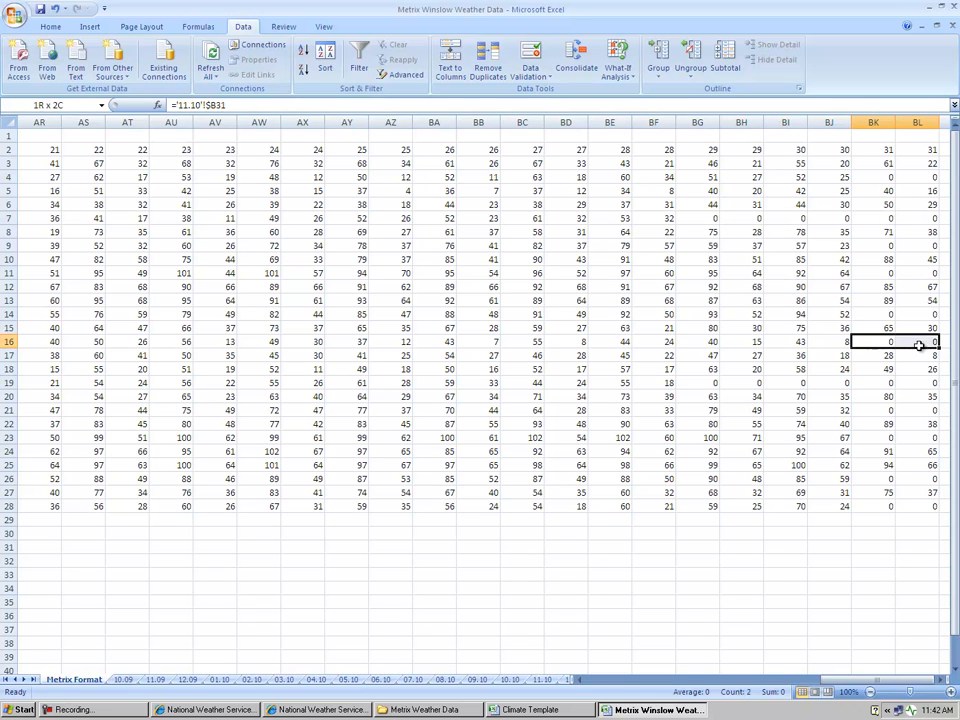
pyautogui.moveTo(874, 315); pyautogui.dragTo(925, 315)
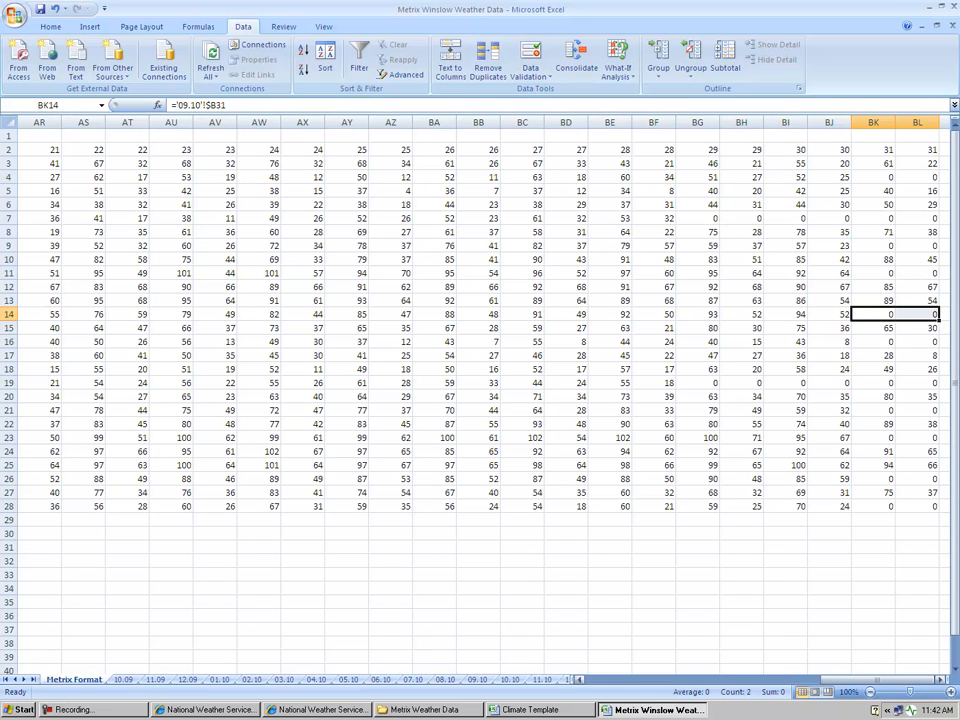
pyautogui.moveTo(780, 679); pyautogui.dragTo(512, 688)
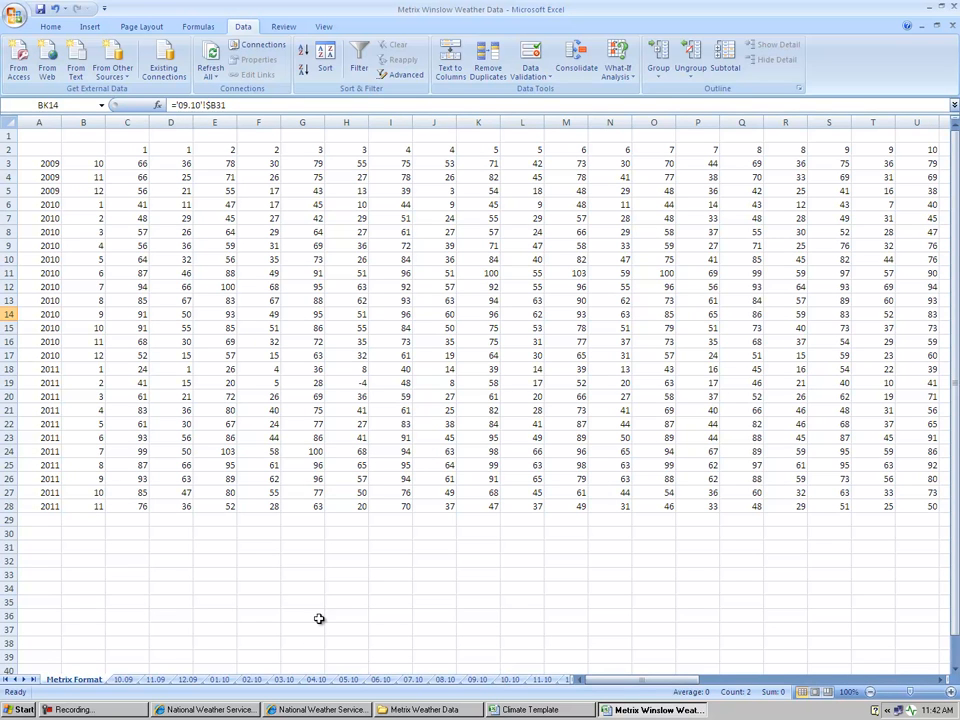
pyautogui.click(217, 681)
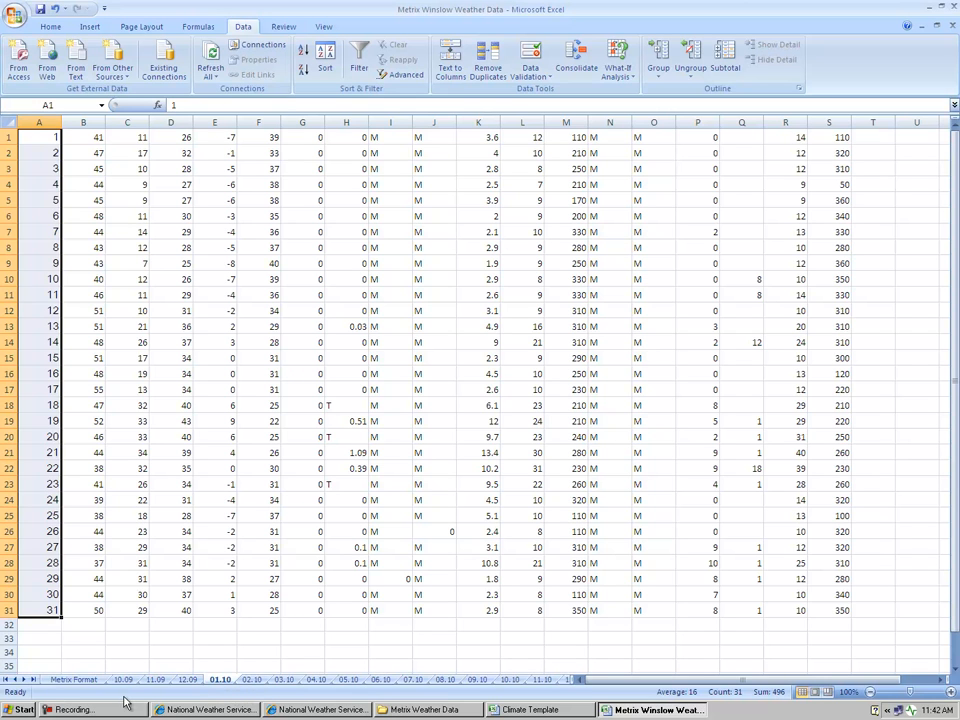
pyautogui.click(75, 680)
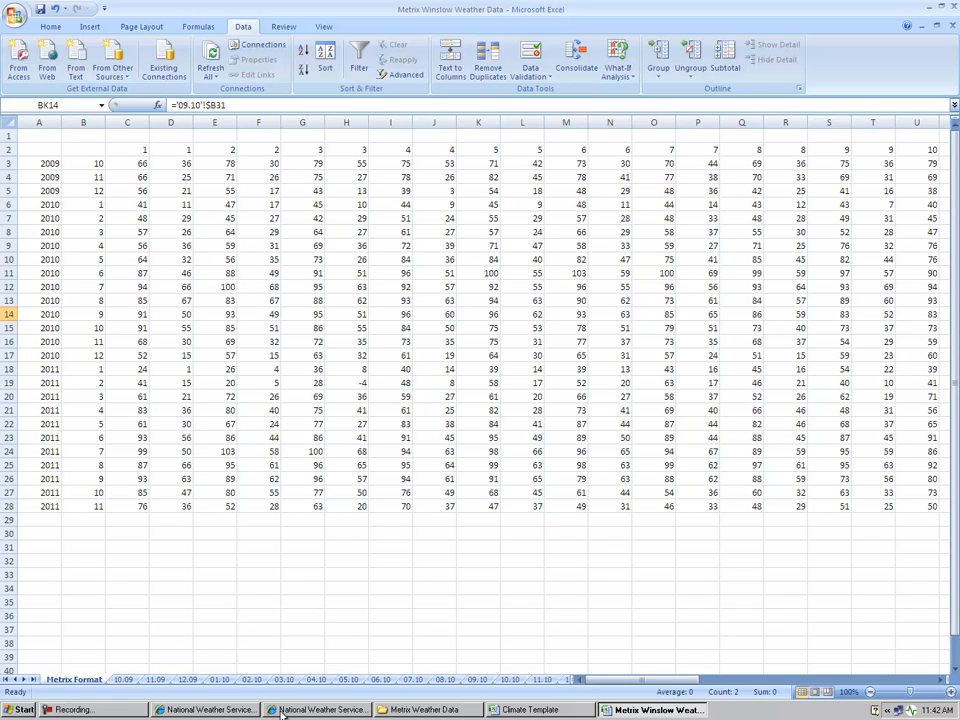
# Open the HLT Weather File Format workbook from the Q:\Engineering\M & V\Metrix Tutorials folder and select cell A2.
pyautogui.click(425, 710)
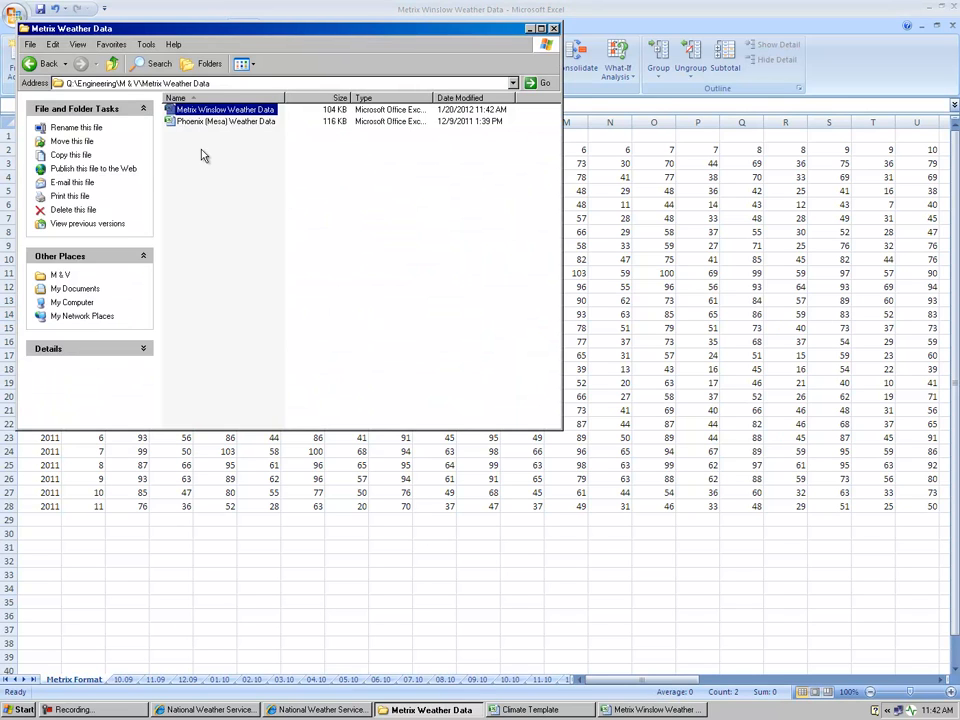
pyautogui.click(70, 298)
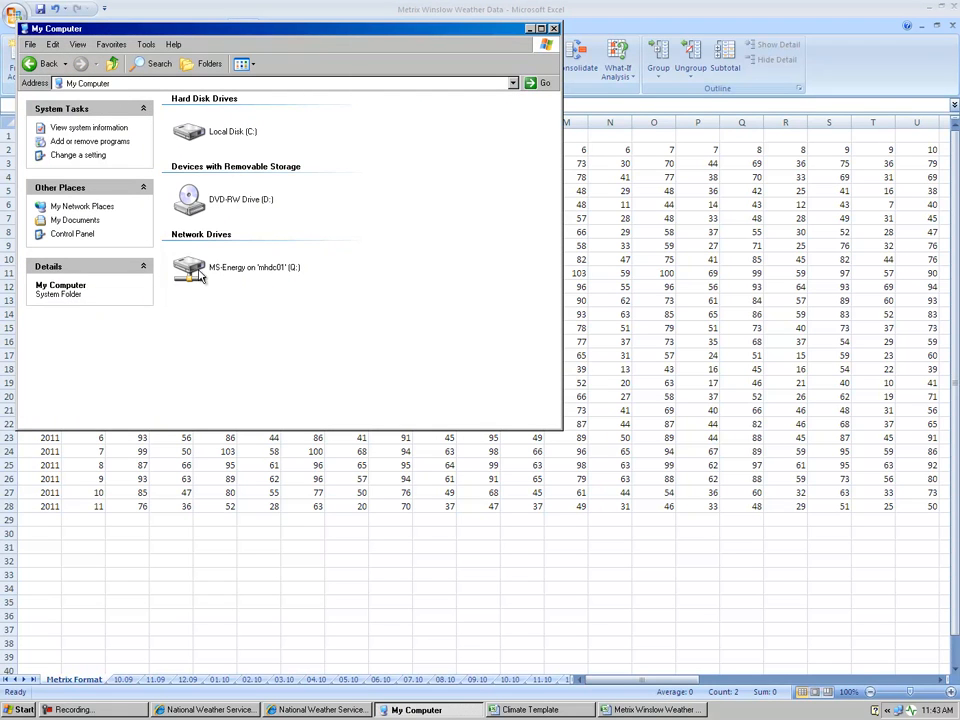
pyautogui.doubleClick(192, 267)
pyautogui.doubleClick(340, 151)
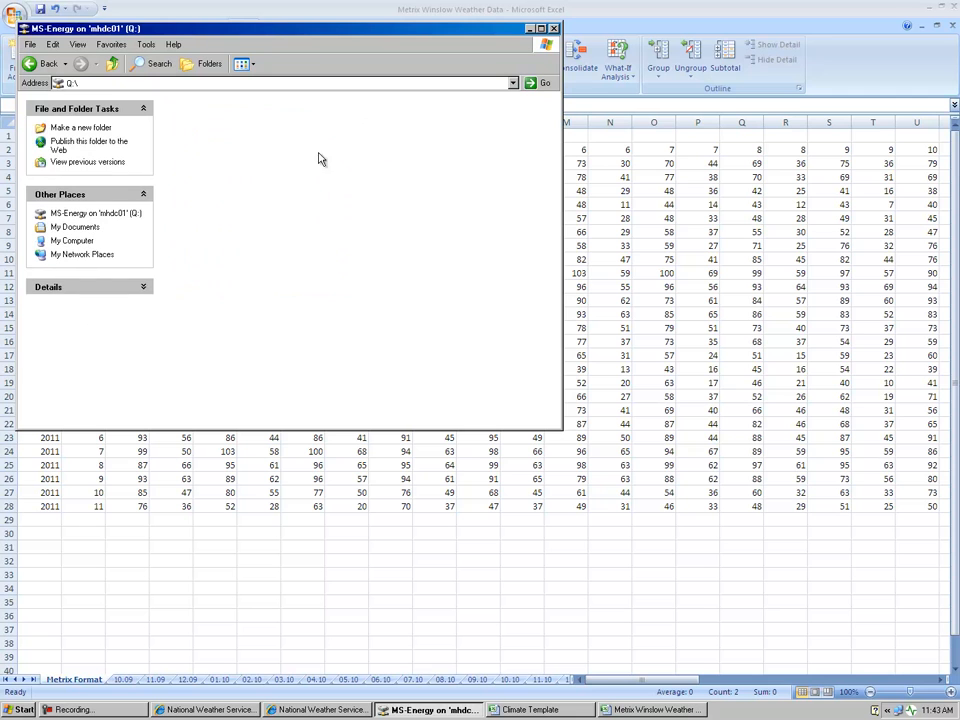
pyautogui.doubleClick(340, 152)
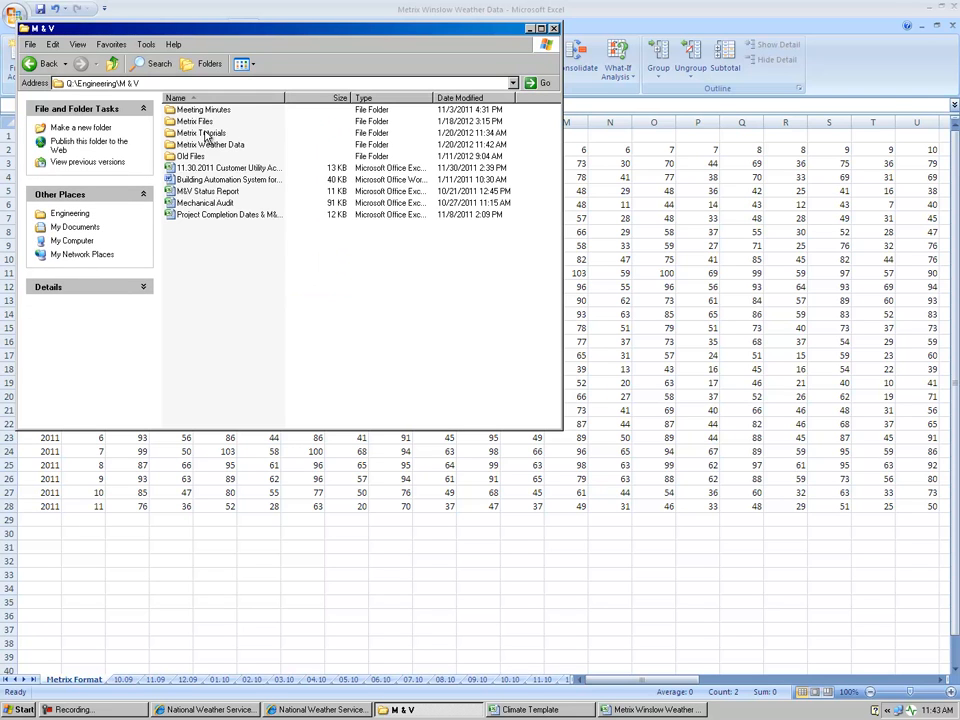
pyautogui.doubleClick(200, 122)
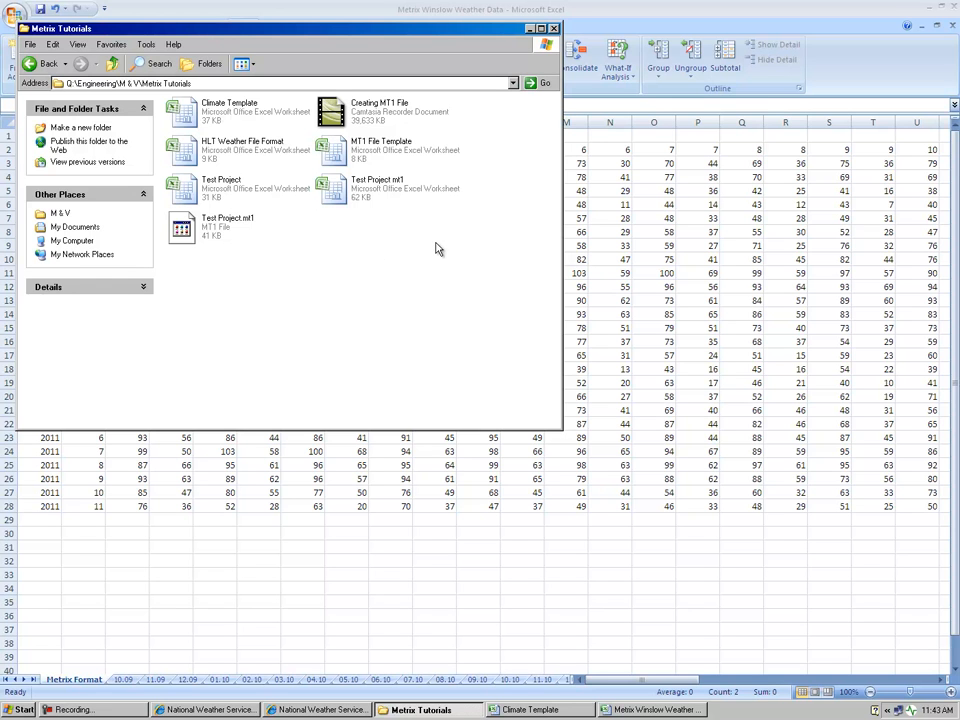
pyautogui.doubleClick(230, 150)
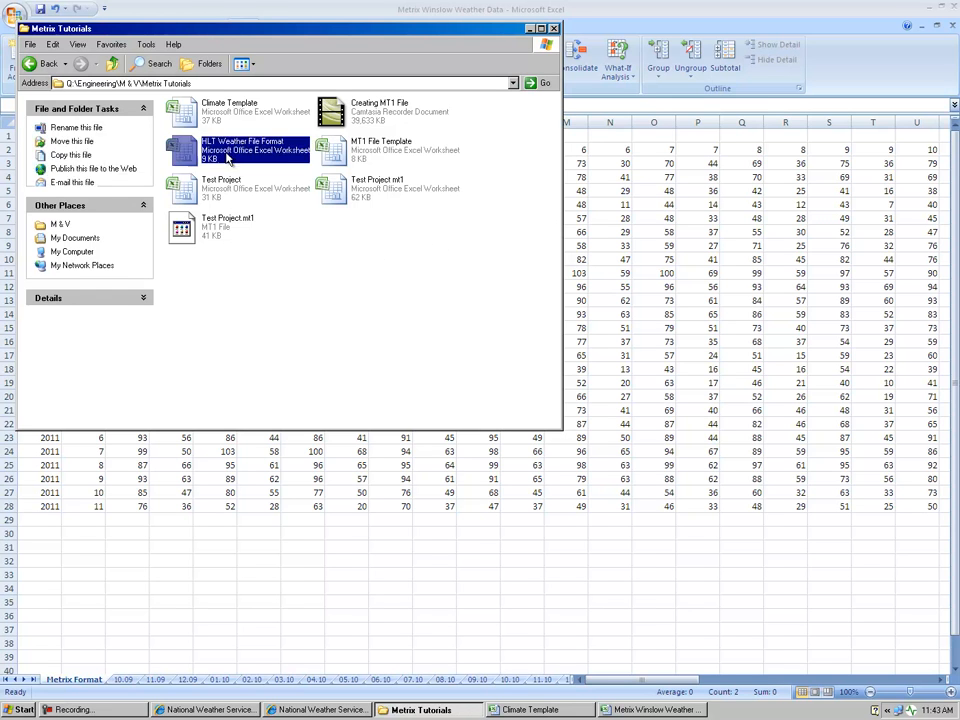
pyautogui.click(58, 188)
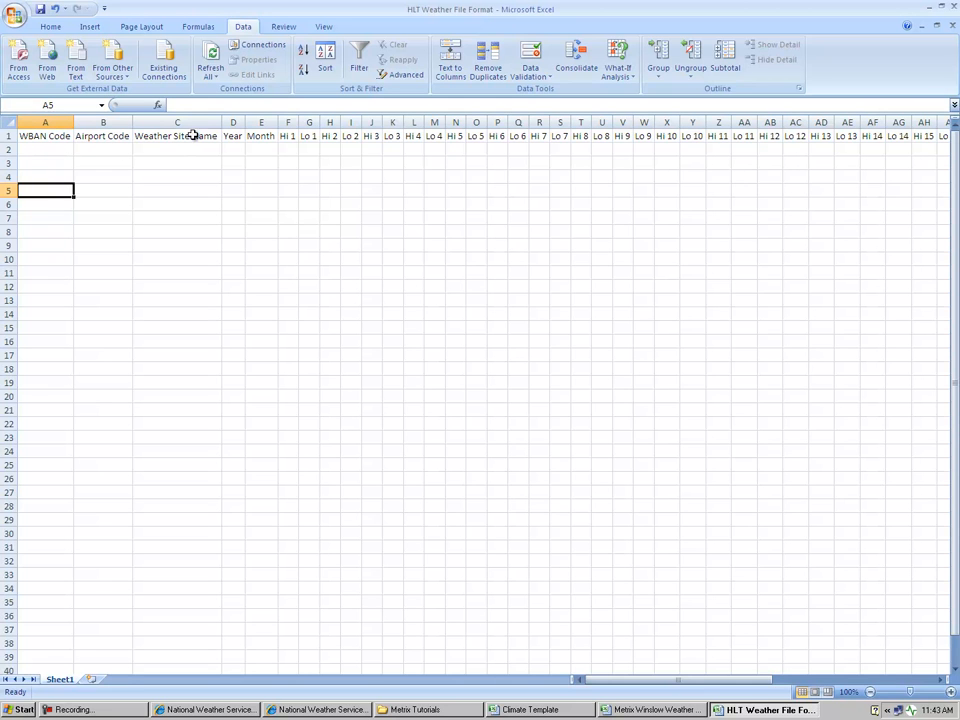
pyautogui.click(100, 152)
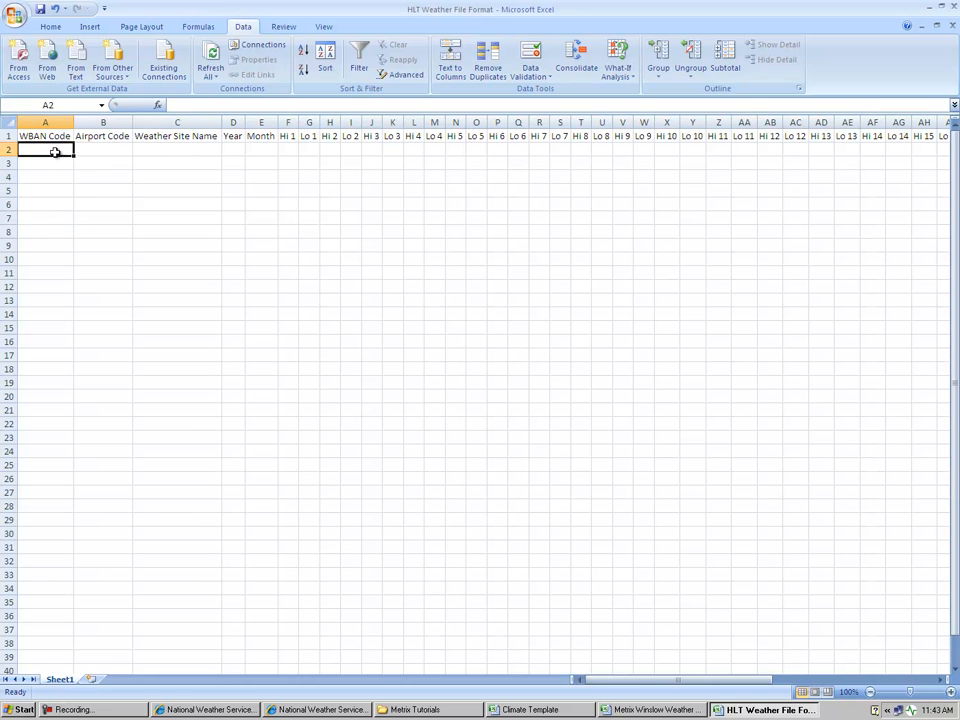
pyautogui.click(66, 153)
# Copy the year, month and temperature block A3:BL28 from the Winslow workbook's Metrix Format sheet.
pyautogui.click(645, 710)
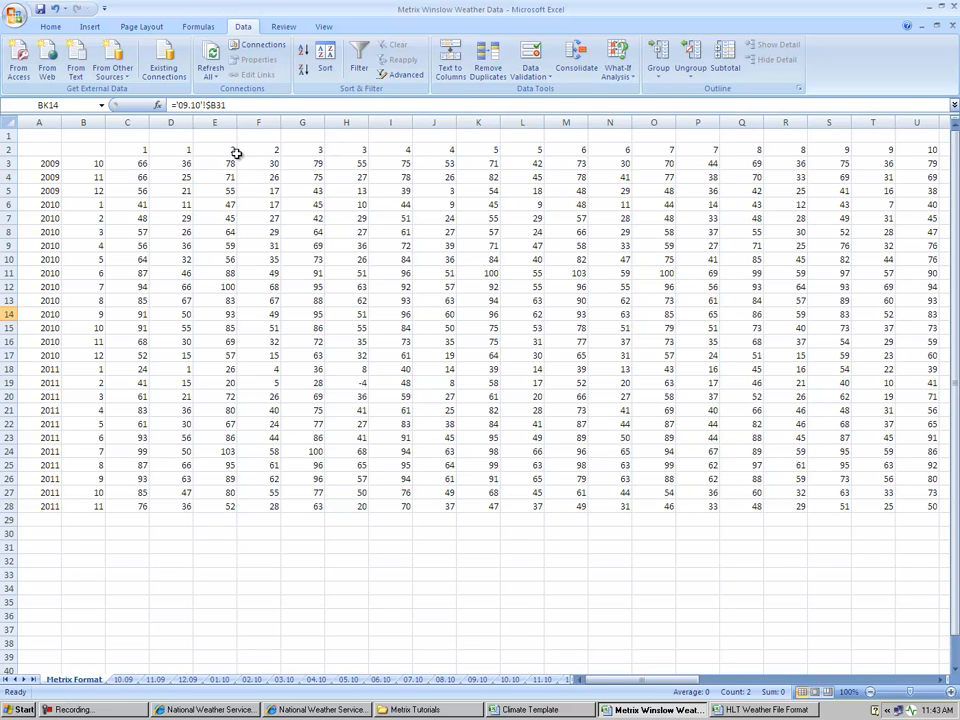
pyautogui.moveTo(47, 166); pyautogui.dragTo(891, 497)
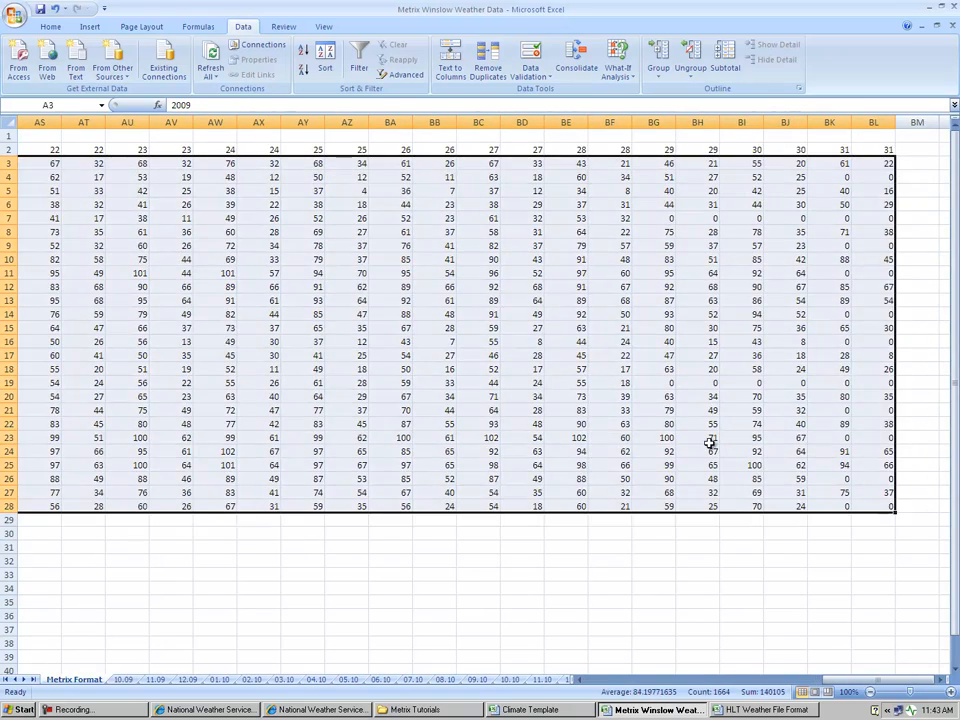
pyautogui.hotkey('ctrl', 'c')
# Paste the copied block as values only at D2 in the HLT Weather File Format workbook.
pyautogui.hotkey('alt', 'Tab')
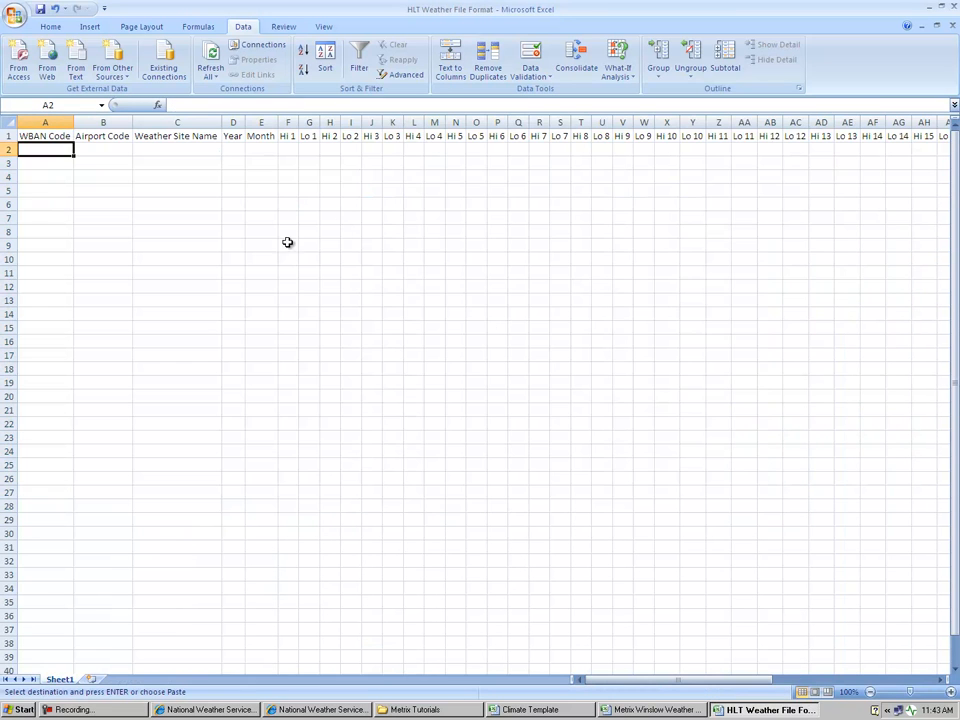
pyautogui.rightClick(234, 146)
pyautogui.click(282, 200)
pyautogui.click(192, 150)
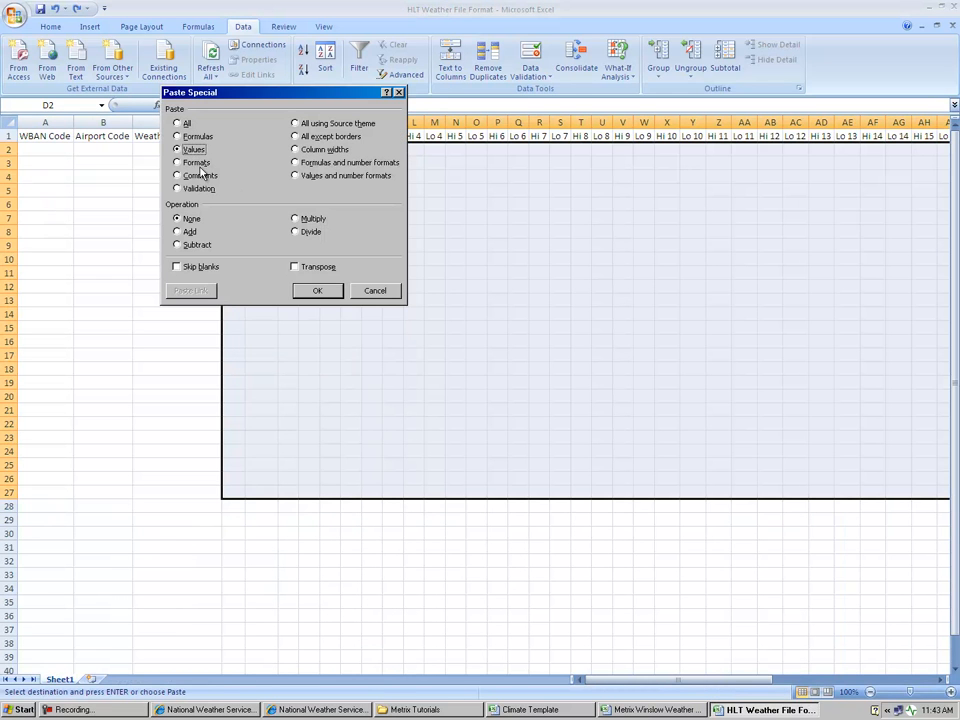
pyautogui.click(318, 293)
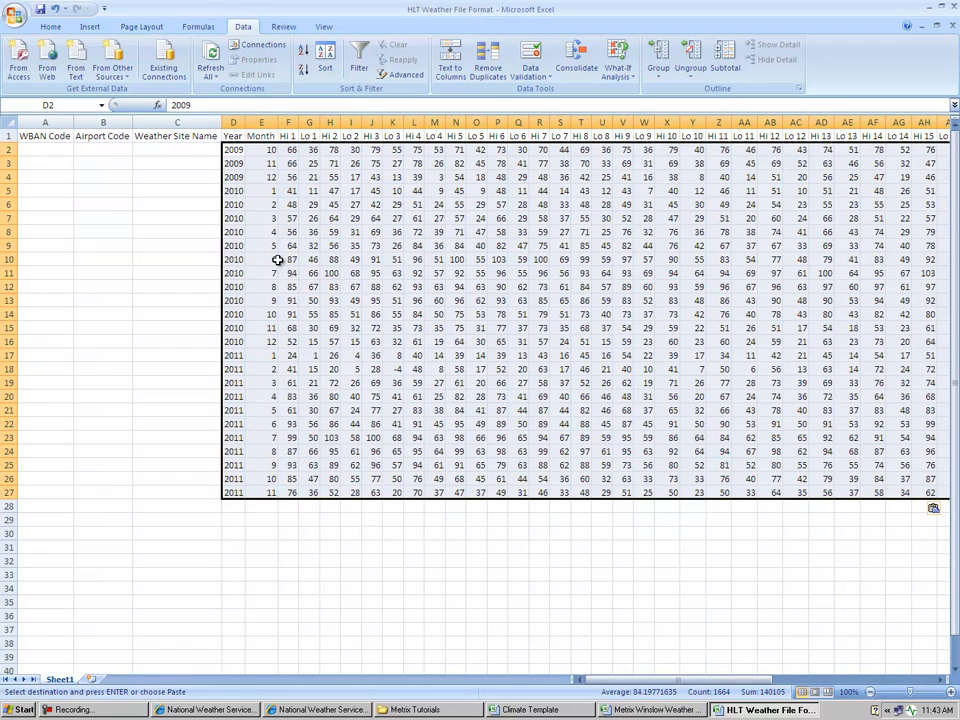
# Look up the station name on the NWS climate page and the Winslow Airport call-ID and WBAN number in the weather2000.com station list.
pyautogui.click(539, 588)
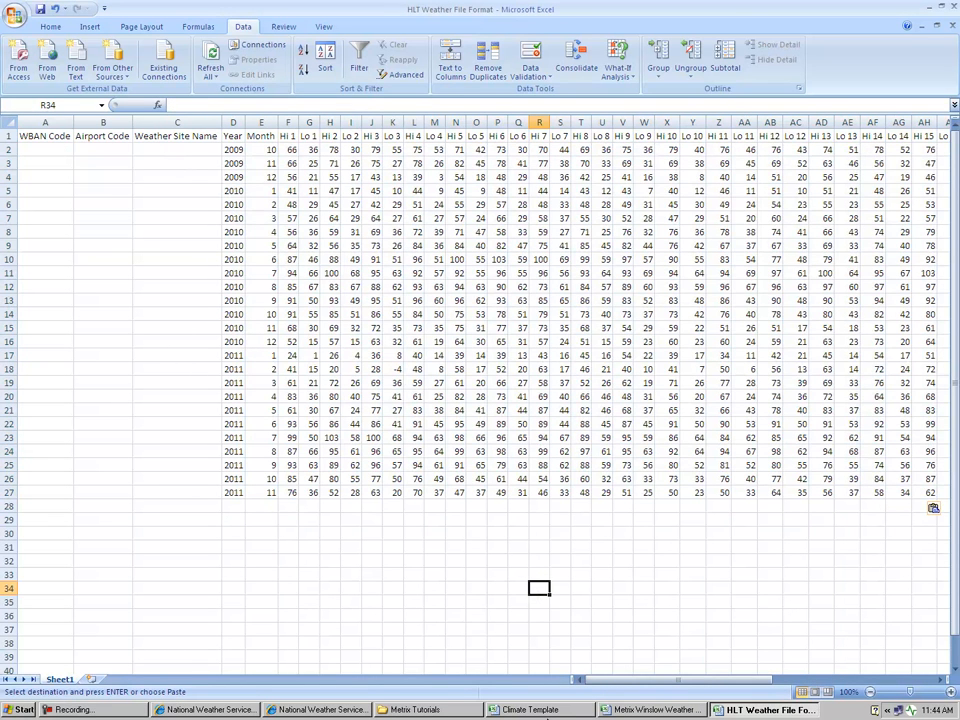
pyautogui.click(322, 709)
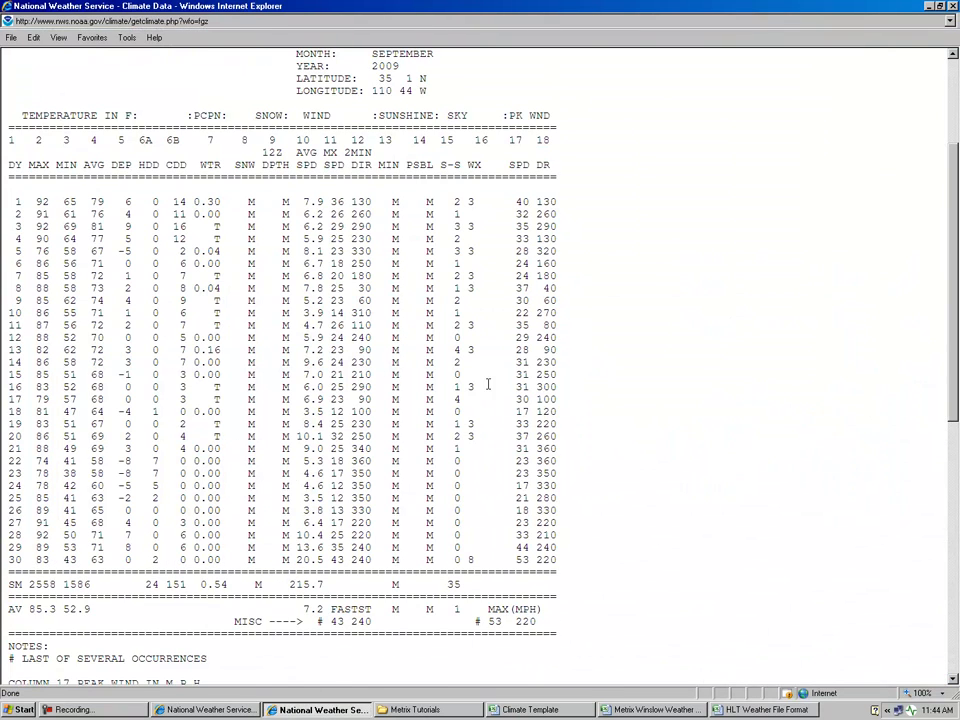
pyautogui.scroll(4, 590, 378)
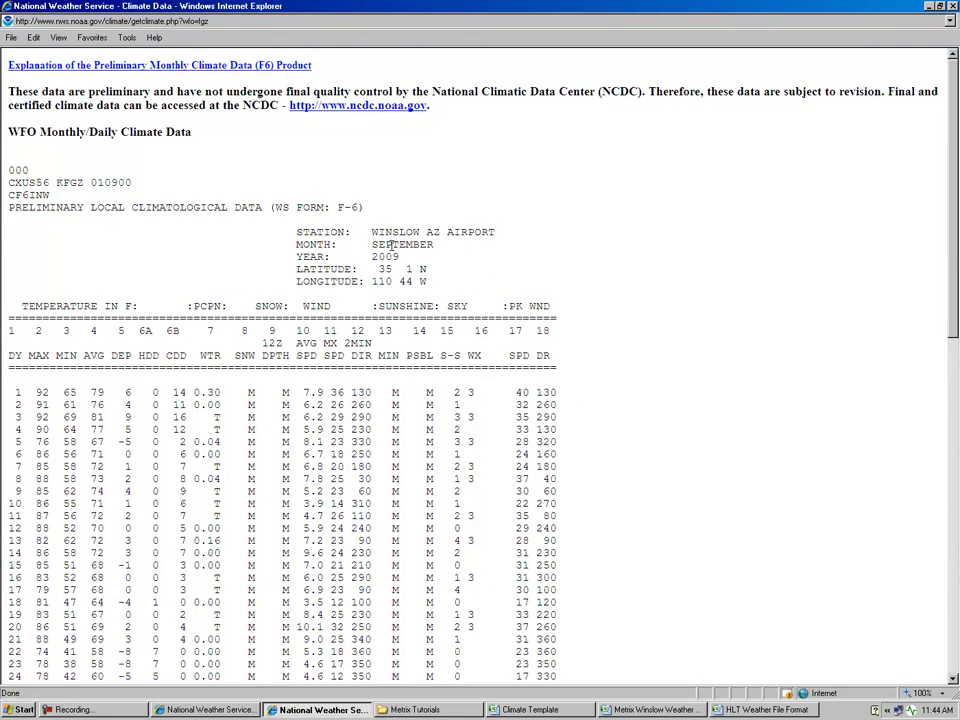
pyautogui.moveTo(290, 232); pyautogui.dragTo(491, 236)
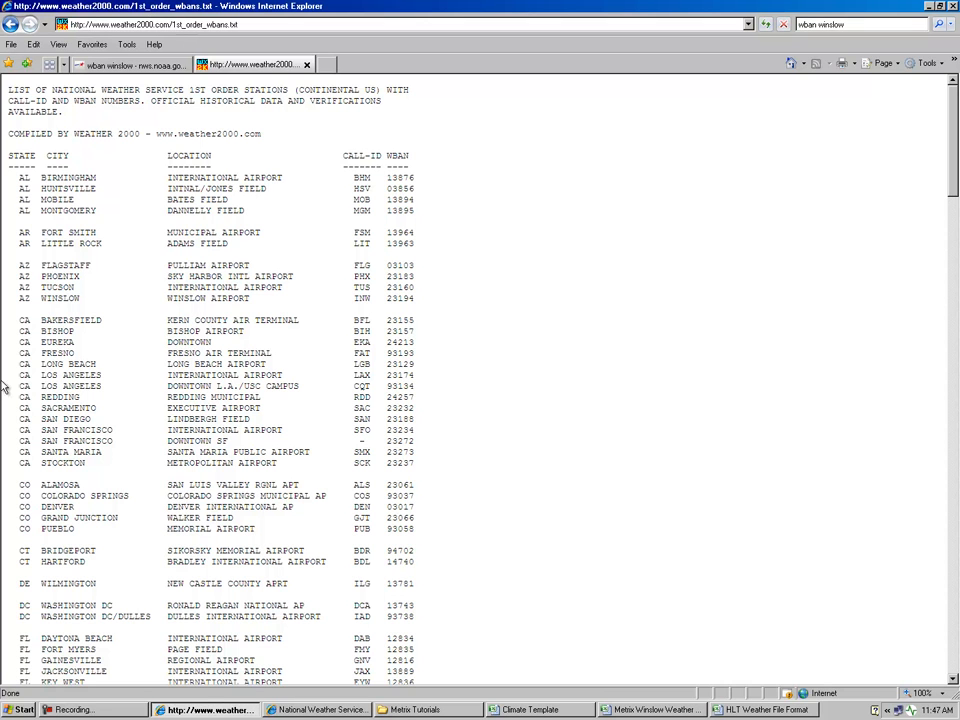
pyautogui.moveTo(13, 298); pyautogui.dragTo(415, 298)
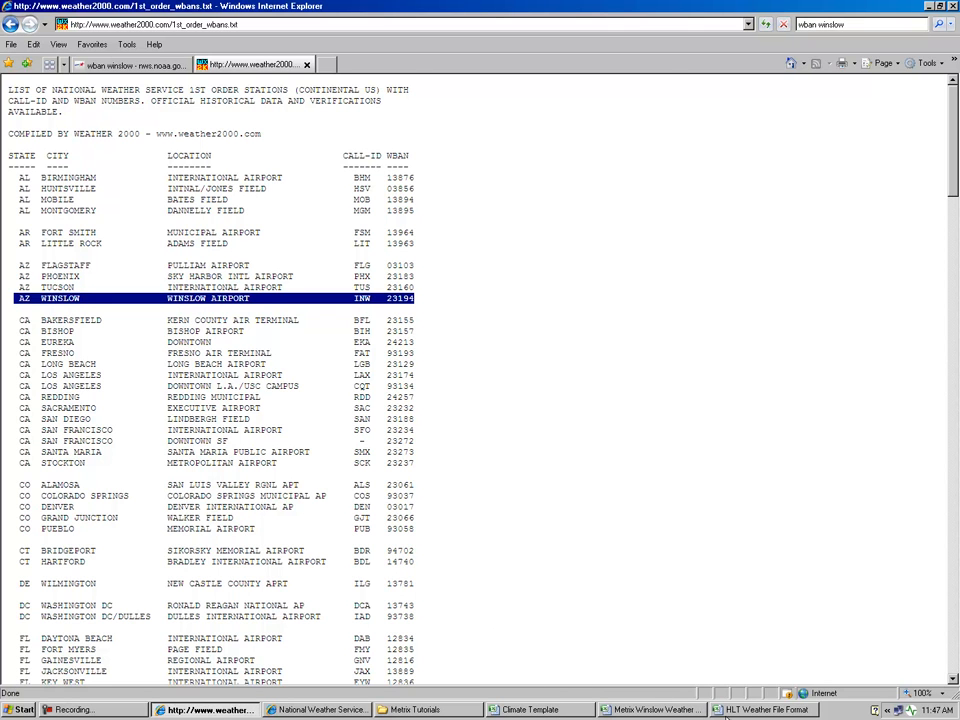
# Switch to the HLT Weather File Format workbook and enter the WBAN code 23194 in A2.
pyautogui.click(736, 710)
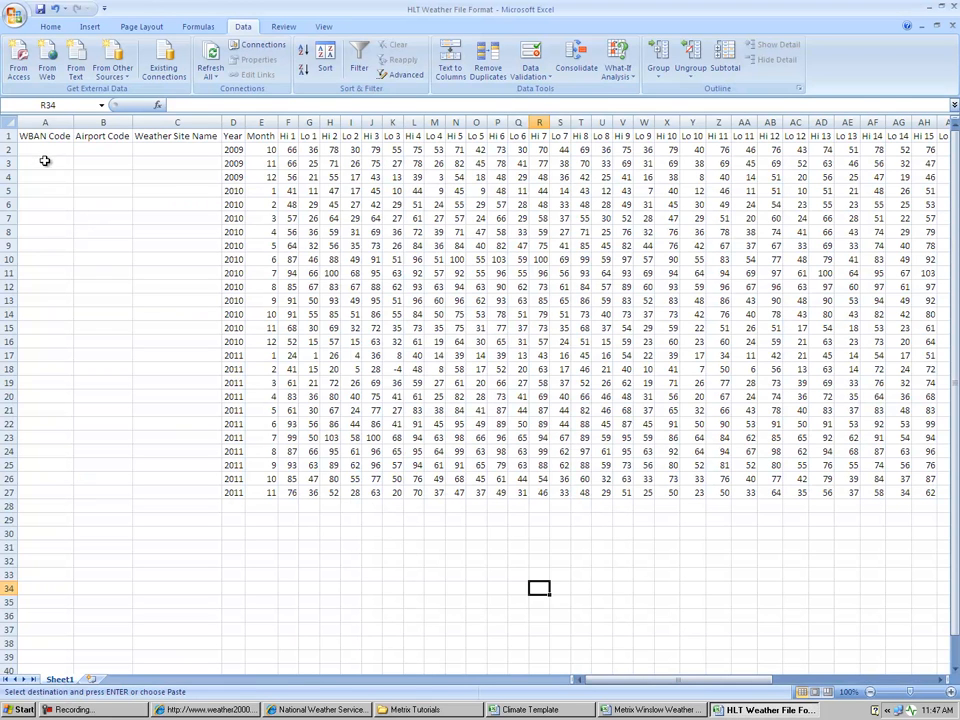
pyautogui.click(40, 152)
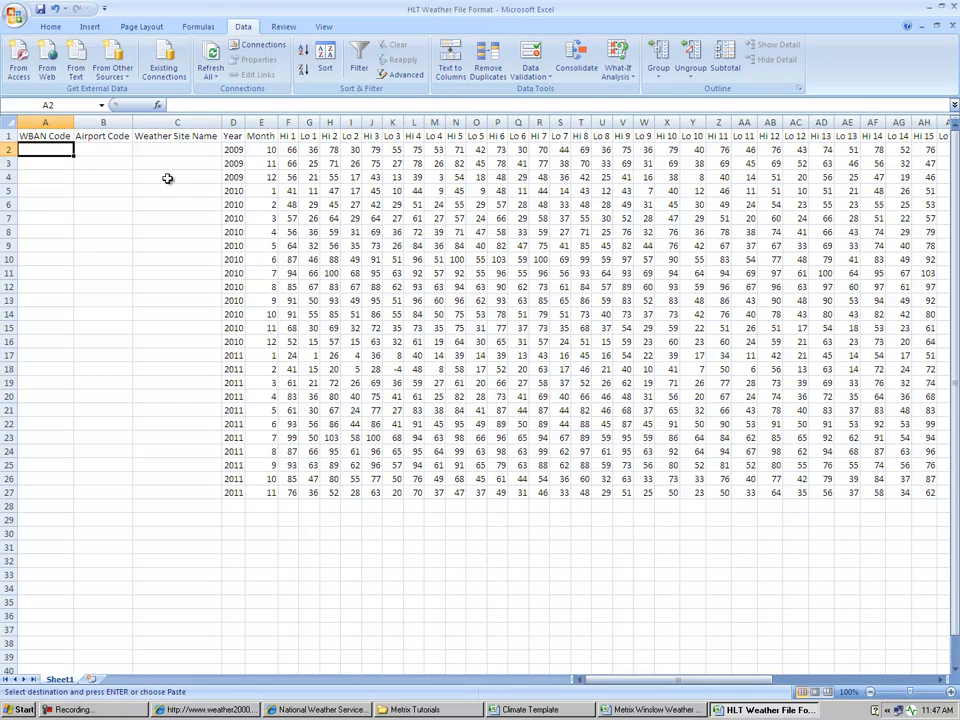
pyautogui.write('23194')
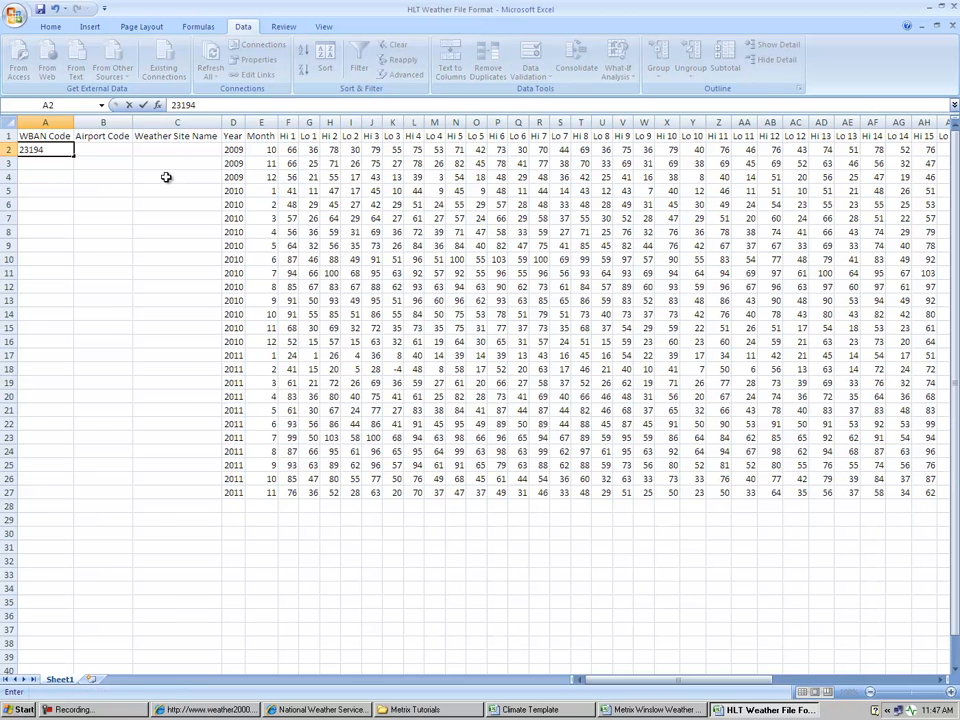
pyautogui.hotkey('alt', 'Tab')
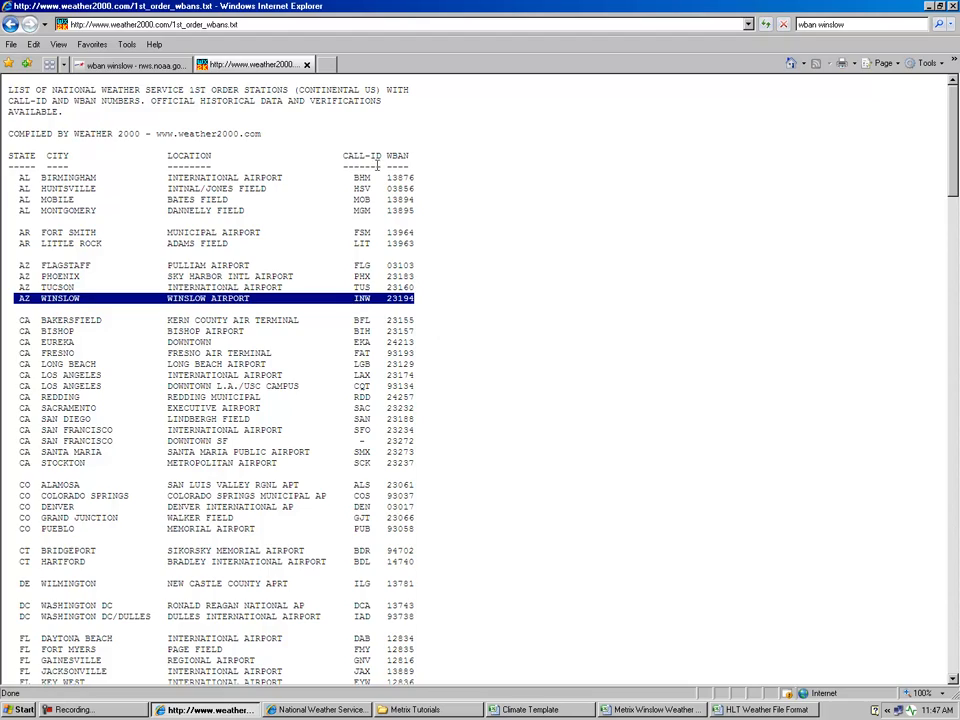
pyautogui.hotkey('alt', 'Tab')
pyautogui.press('Tab')
# Enter the airport code INW in B2 and the weather site name Winslow Airport in C2.
pyautogui.hotkey('alt', 'Tab')
pyautogui.hotkey('alt', 'Tab')
pyautogui.write('I')
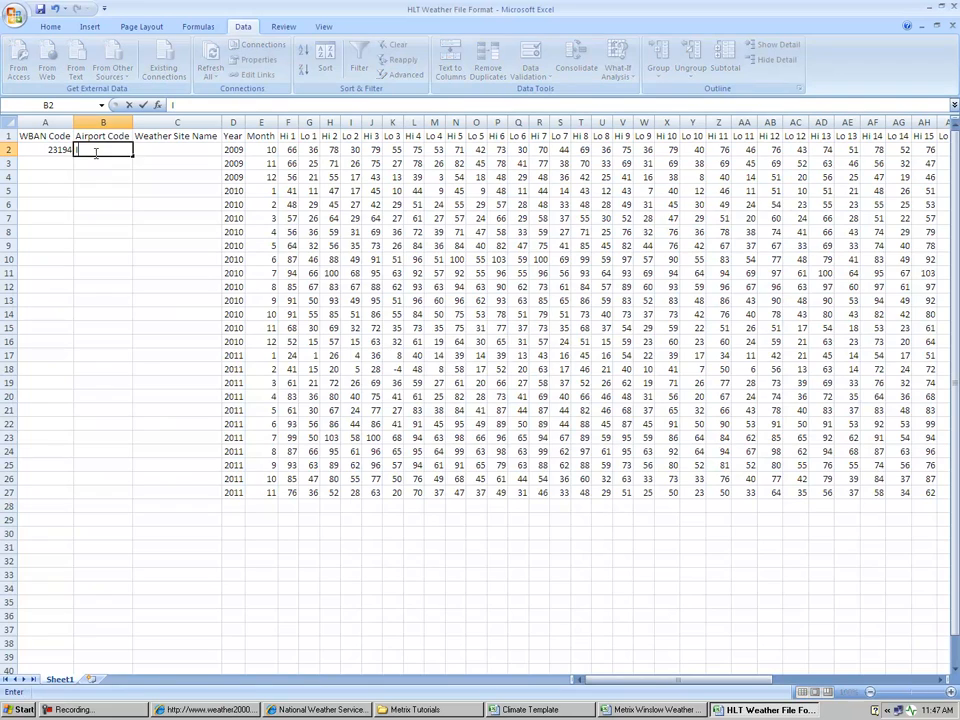
pyautogui.press('Tab')
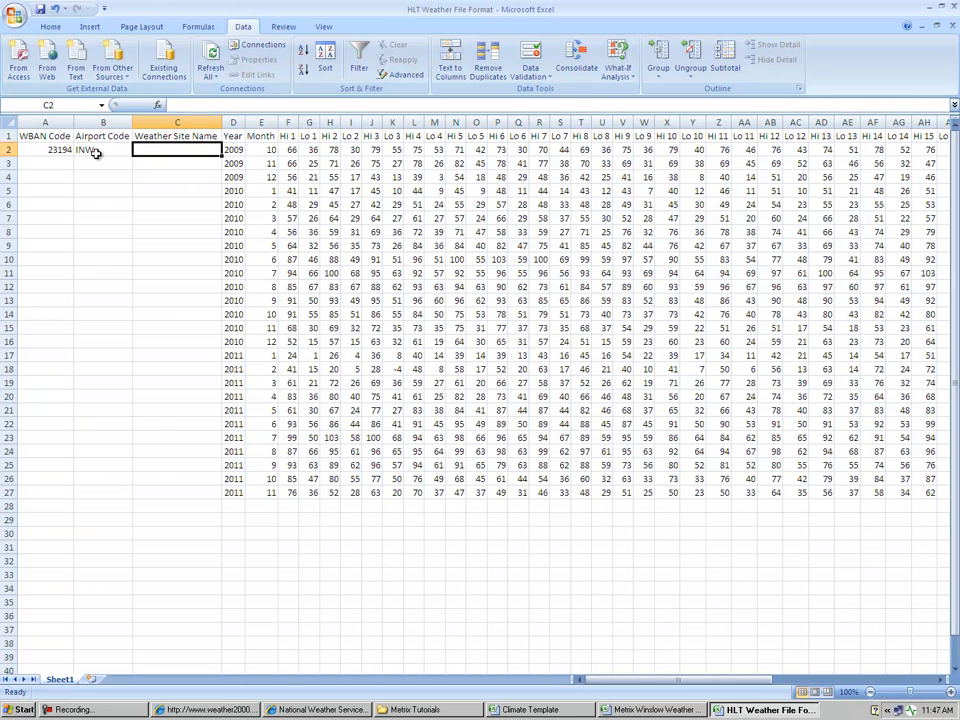
pyautogui.write('Winslow Airpo')
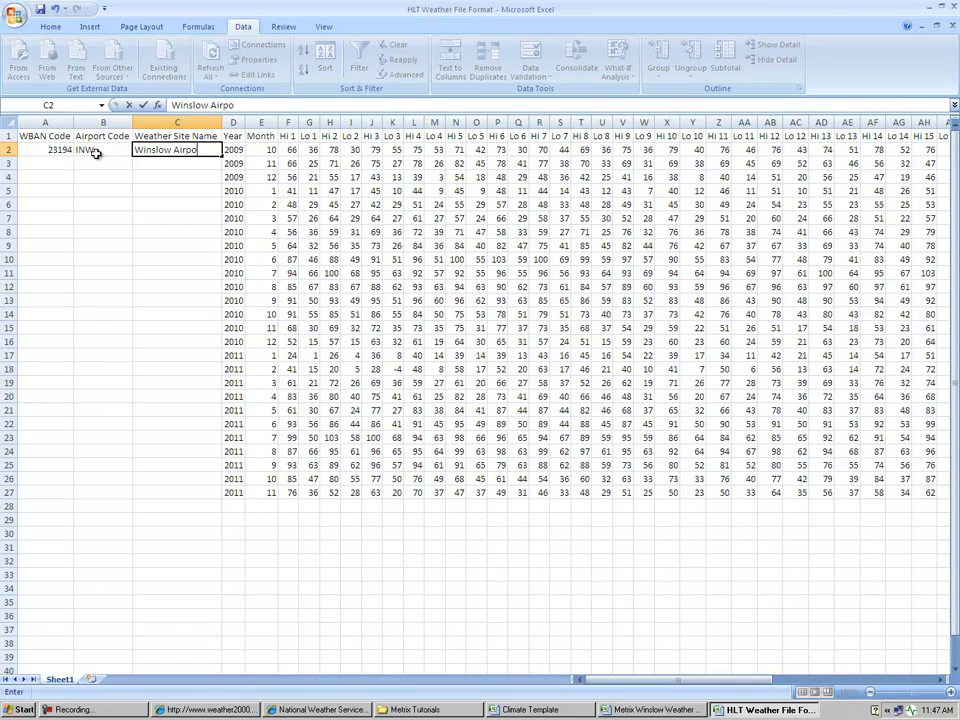
pyautogui.press('Return')
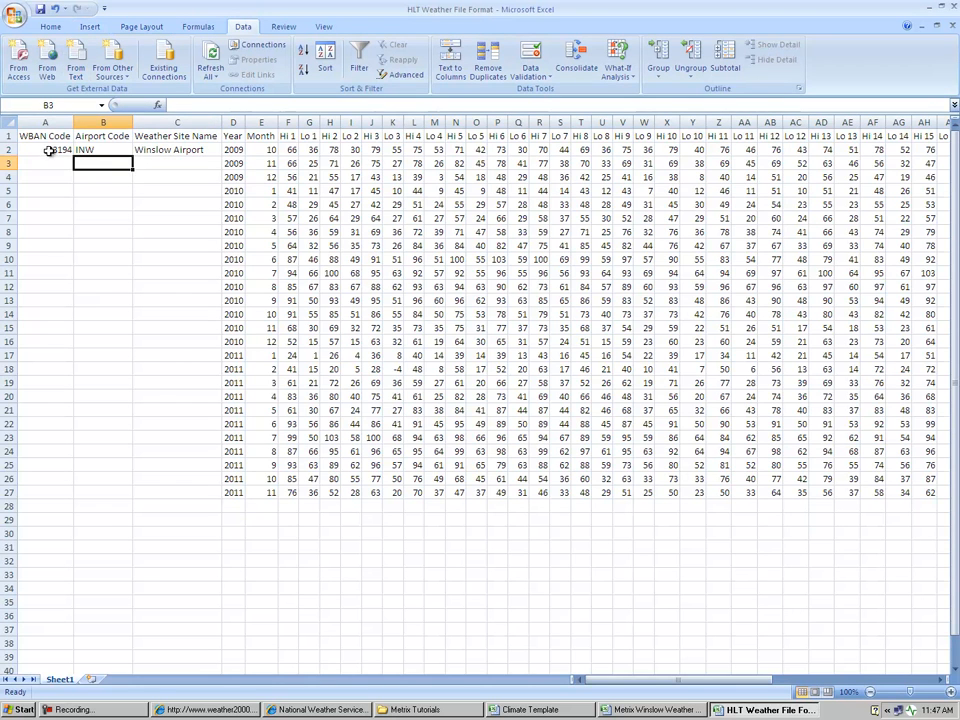
# Copy the WBAN code, airport code and site name from A2:C2 down through row 27.
pyautogui.moveTo(47, 152); pyautogui.dragTo(146, 153)
pyautogui.hotkey('ctrl', 'c')
pyautogui.click(62, 166)
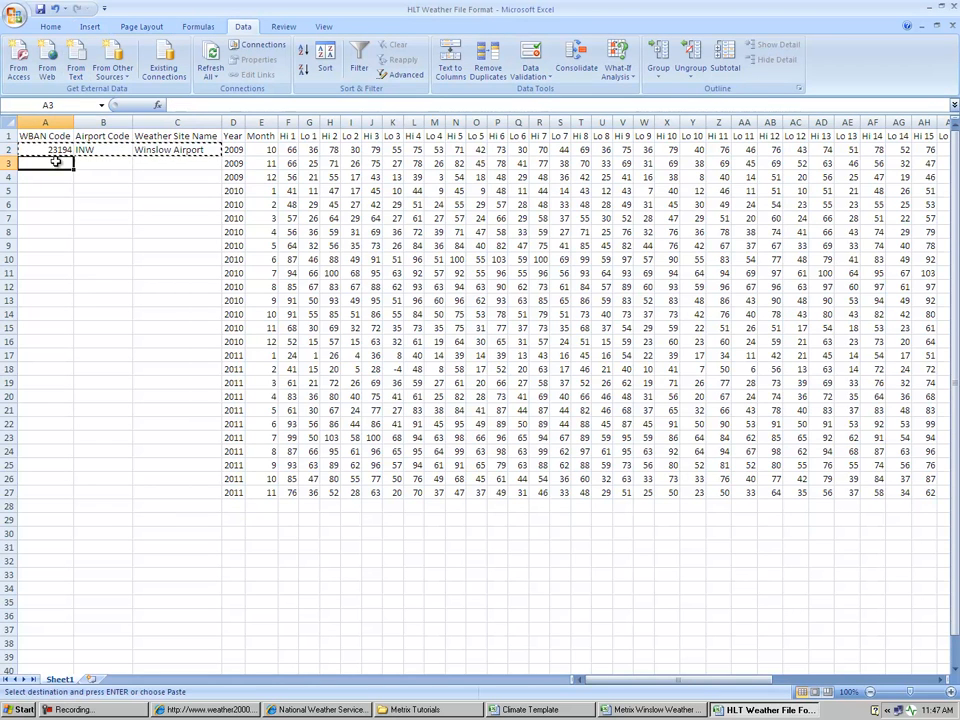
pyautogui.hotkey('ctrl', 'v')
pyautogui.moveTo(60, 170); pyautogui.dragTo(212, 172)
pyautogui.click(508, 387)
pyautogui.doubleClick(221, 170)
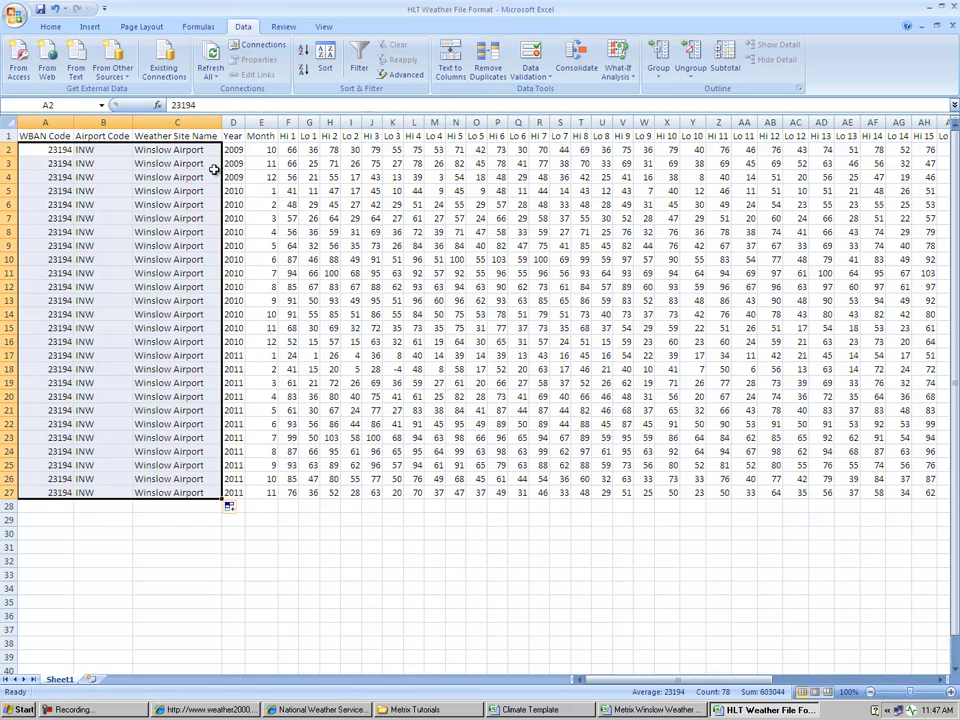
pyautogui.click(268, 640)
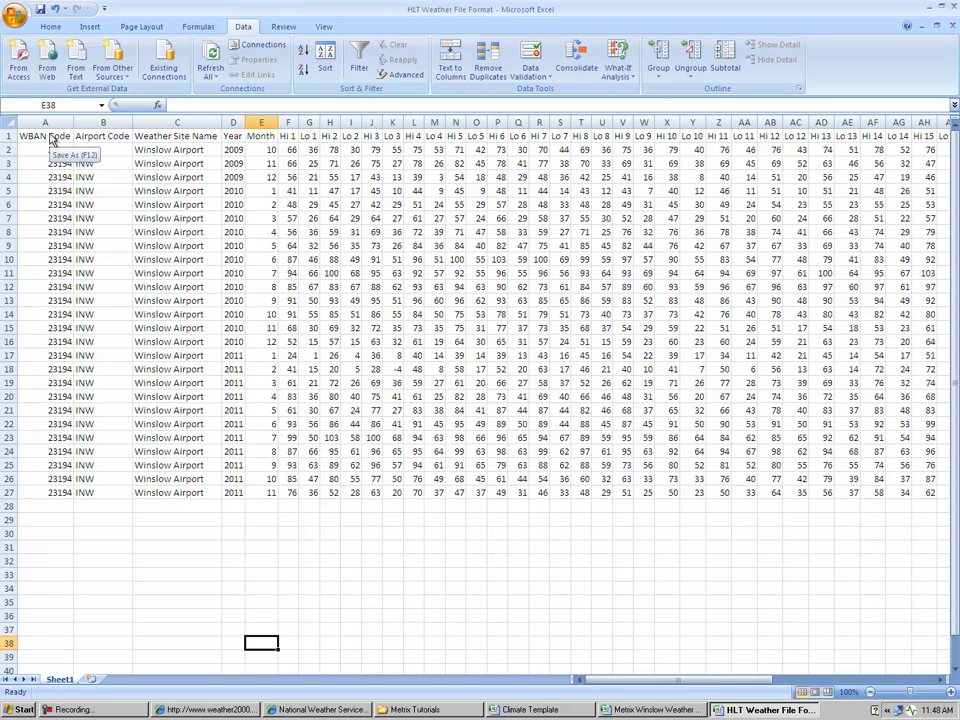
# Save the workbook as HLT Winslow Weather File Format in the 11-003 Winslow project's 5.0 Engineering, 5.7 Metrix folder.
pyautogui.press('F12')
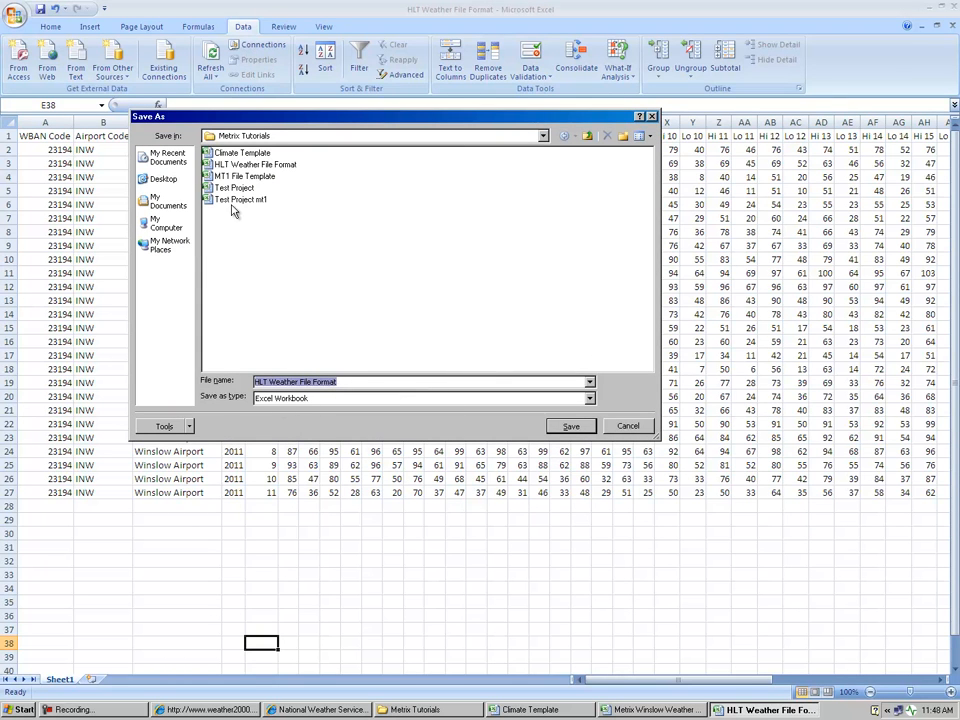
pyautogui.click(165, 222)
pyautogui.doubleClick(246, 179)
pyautogui.doubleClick(218, 211)
pyautogui.doubleClick(240, 211)
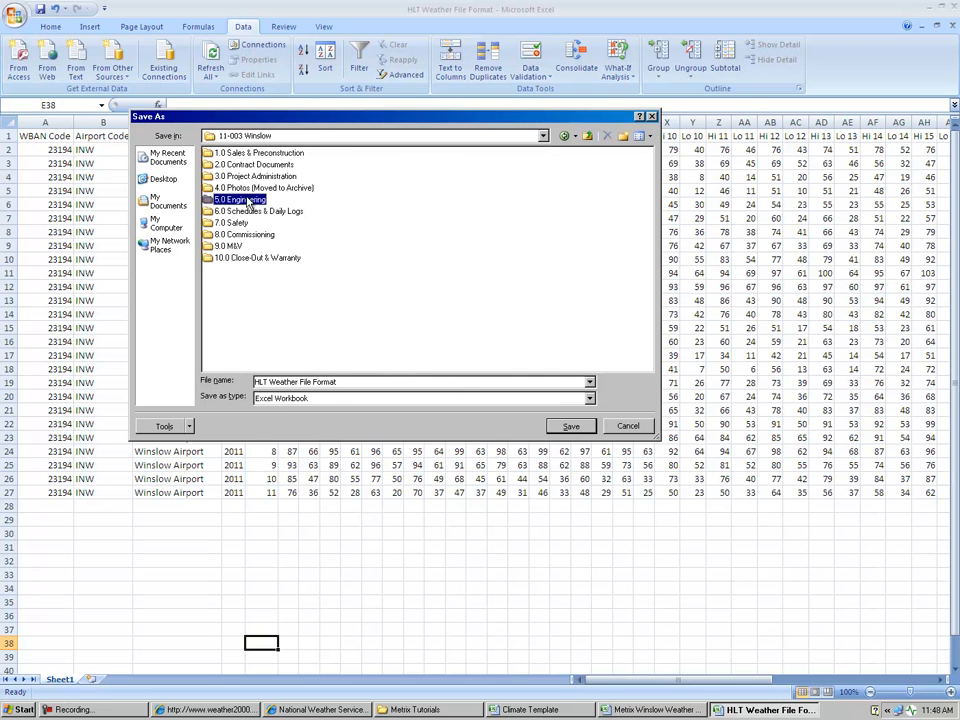
pyautogui.doubleClick(248, 201)
pyautogui.doubleClick(240, 224)
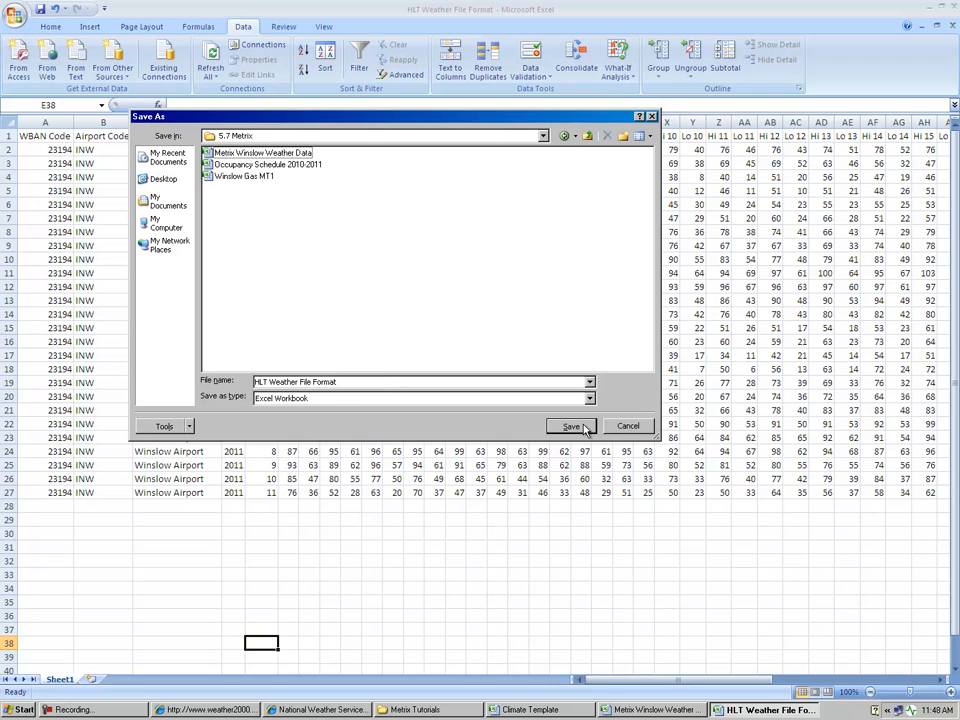
pyautogui.click(272, 382)
pyautogui.write('Winslow')
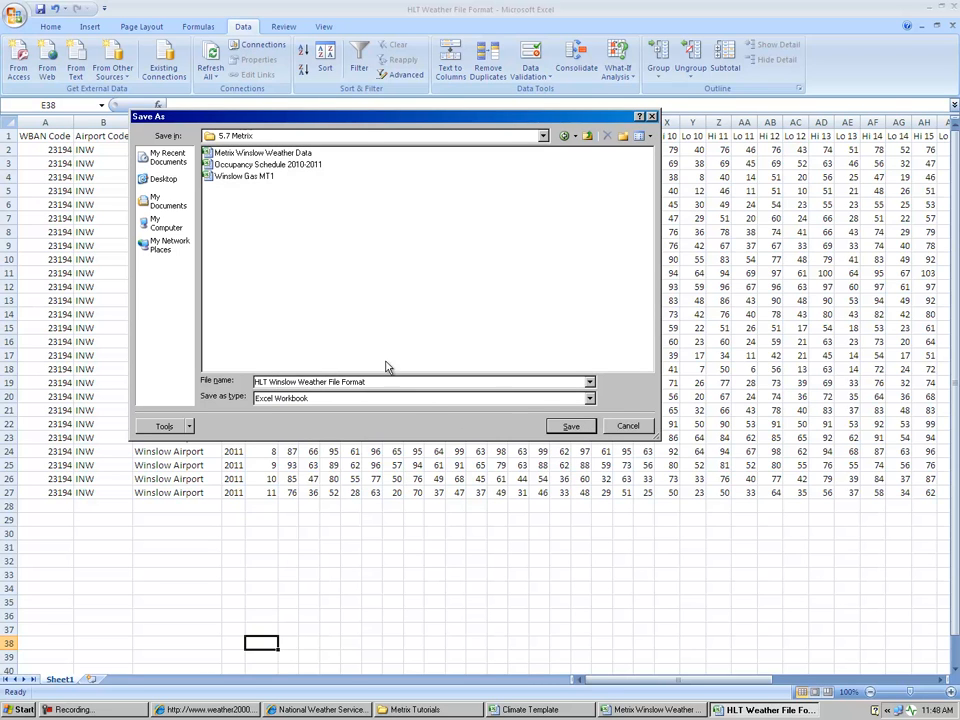
pyautogui.click(567, 426)
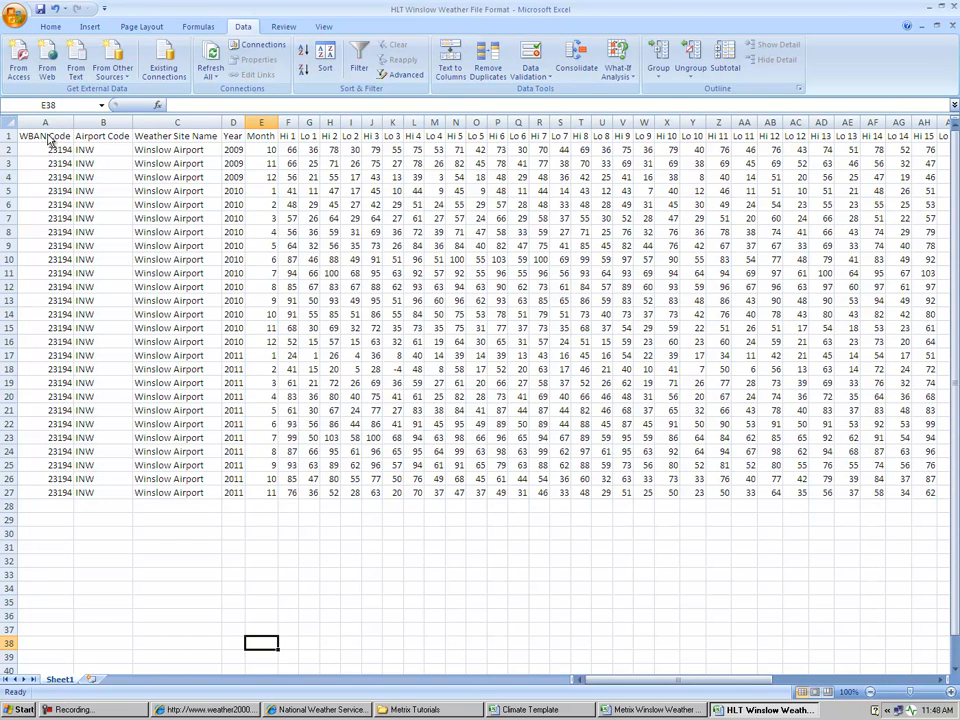
# Start saving another copy in the 5.7 Metrix folder, naming it "HLT Winslow Weather File.hlt" with the quotation marks included.
pyautogui.press('F12')
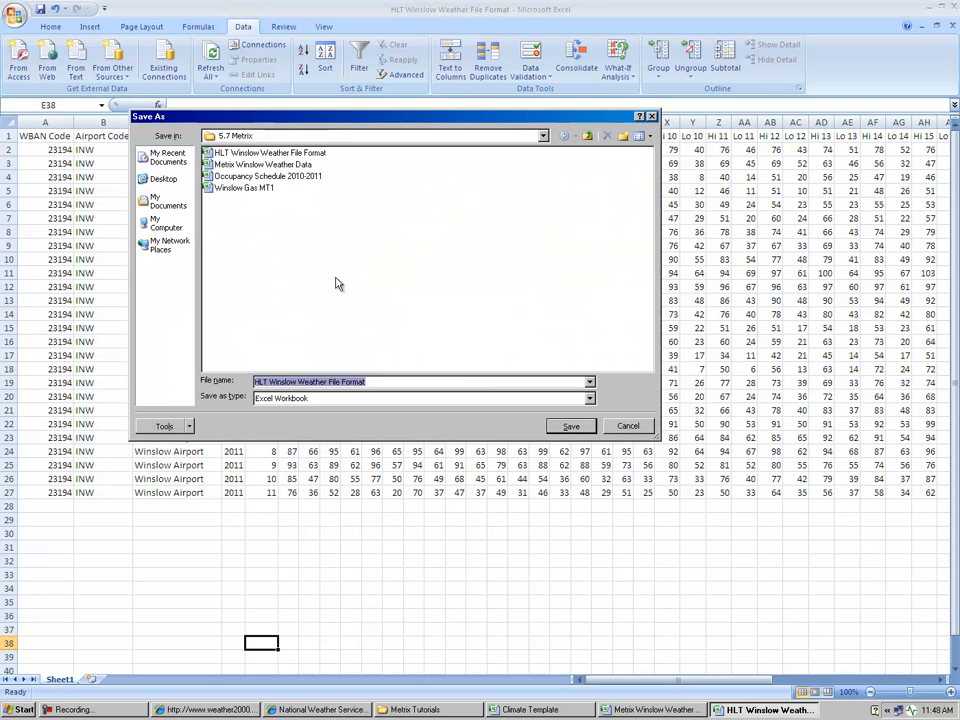
pyautogui.click(373, 382)
pyautogui.moveTo(373, 382); pyautogui.dragTo(334, 382)
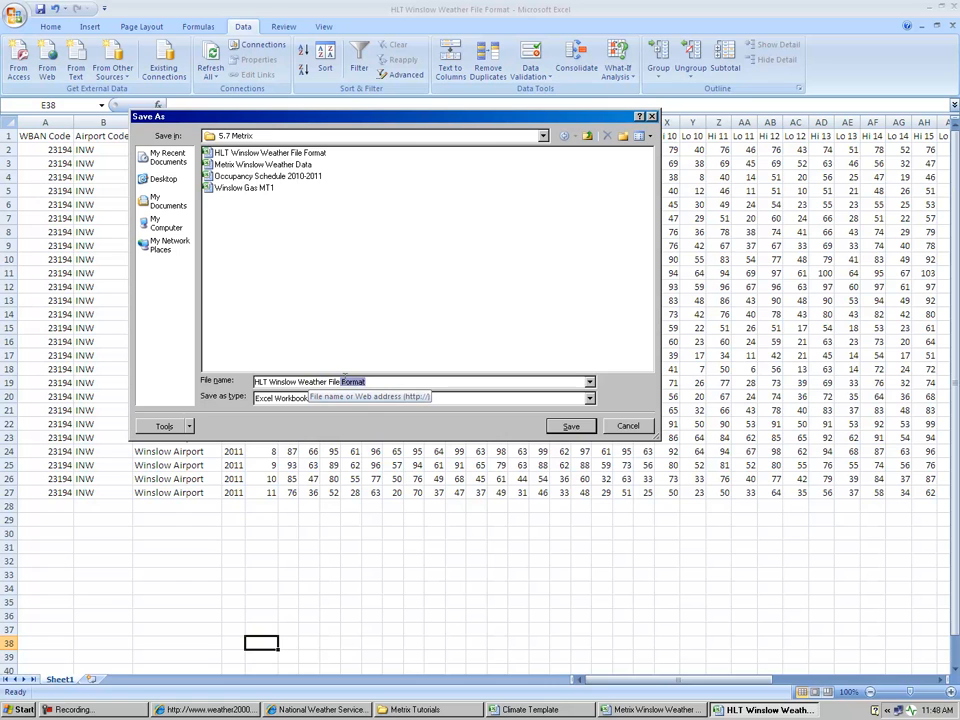
pyautogui.press('BackSpace')
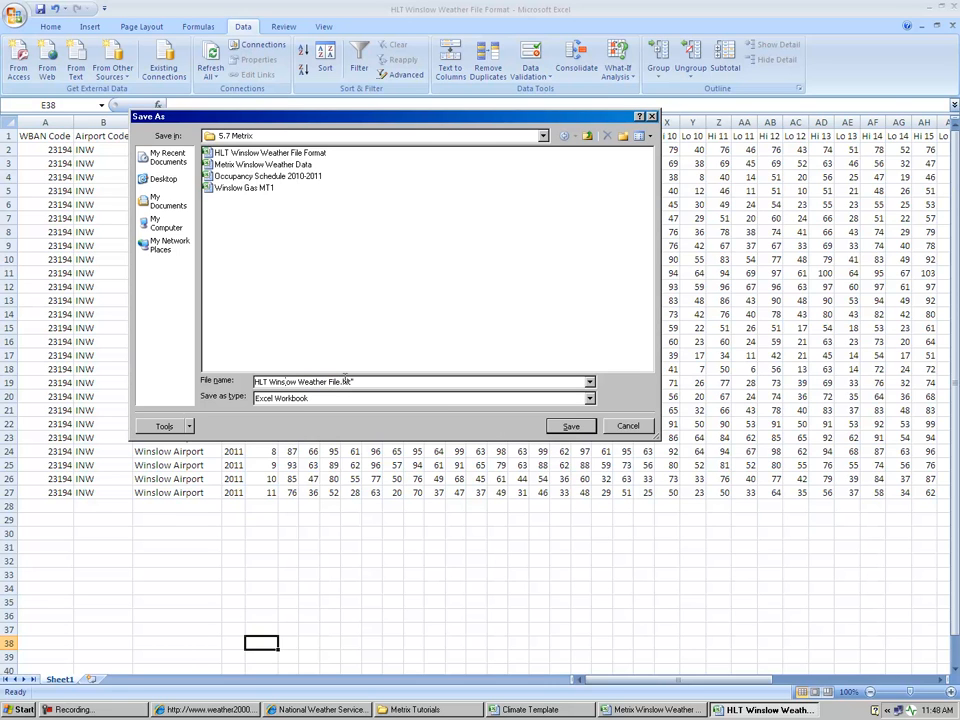
pyautogui.write('.txt"')
pyautogui.press('Home')
pyautogui.write('"')
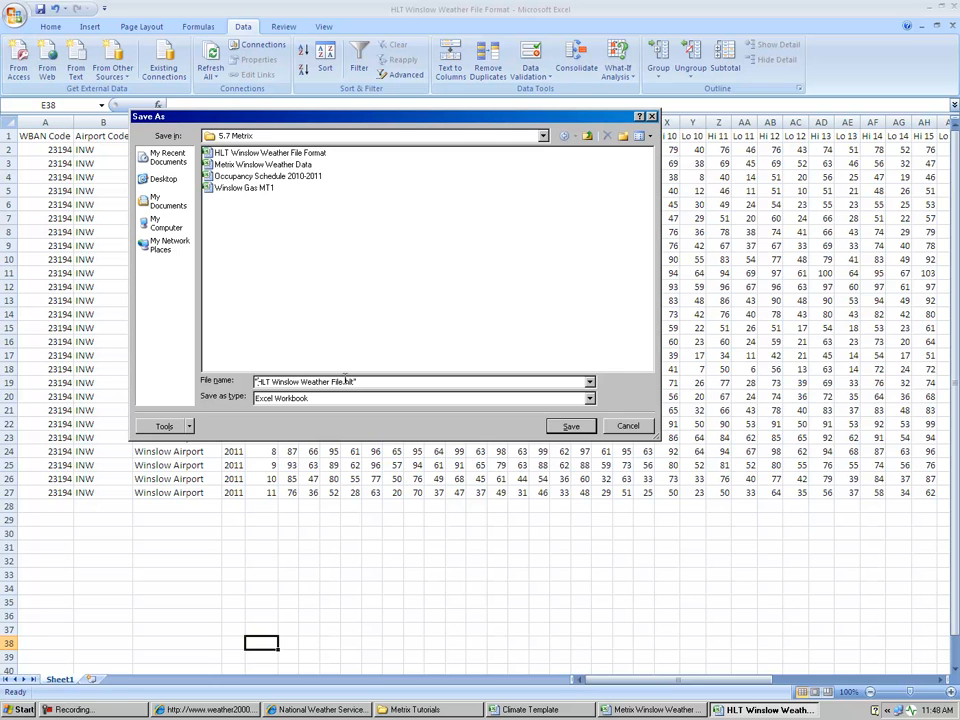
# Set the copy's file type to CSV (Comma delimited) and save it, keeping that format despite incompatible features.
pyautogui.click(461, 399)
pyautogui.scroll(-2, 362, 440)
pyautogui.scroll(-2, 355, 450)
pyautogui.click(331, 443)
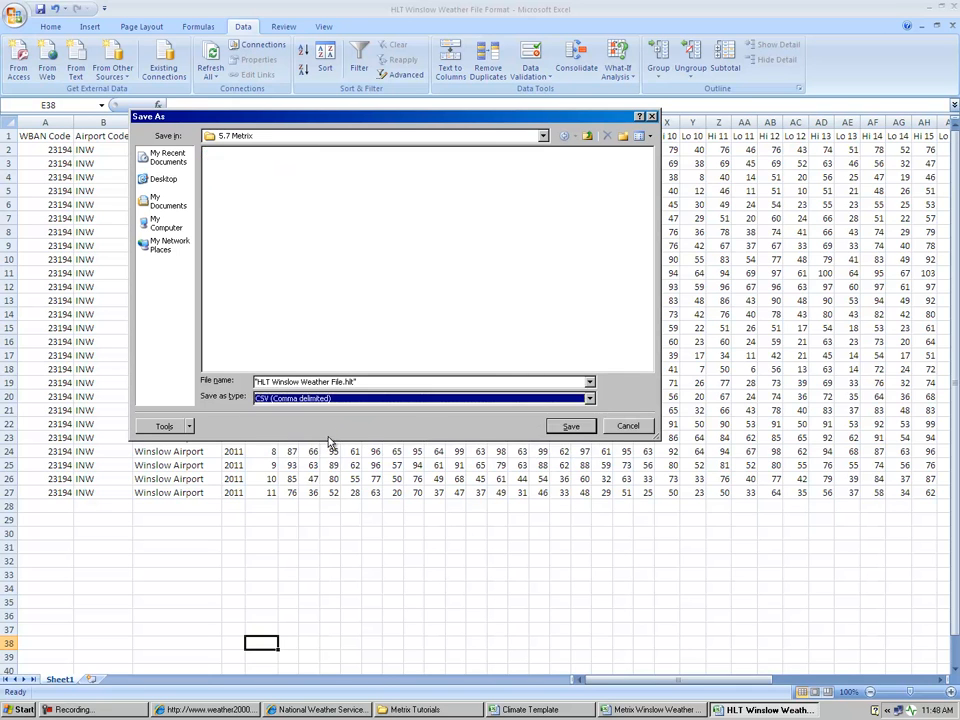
pyautogui.click(573, 428)
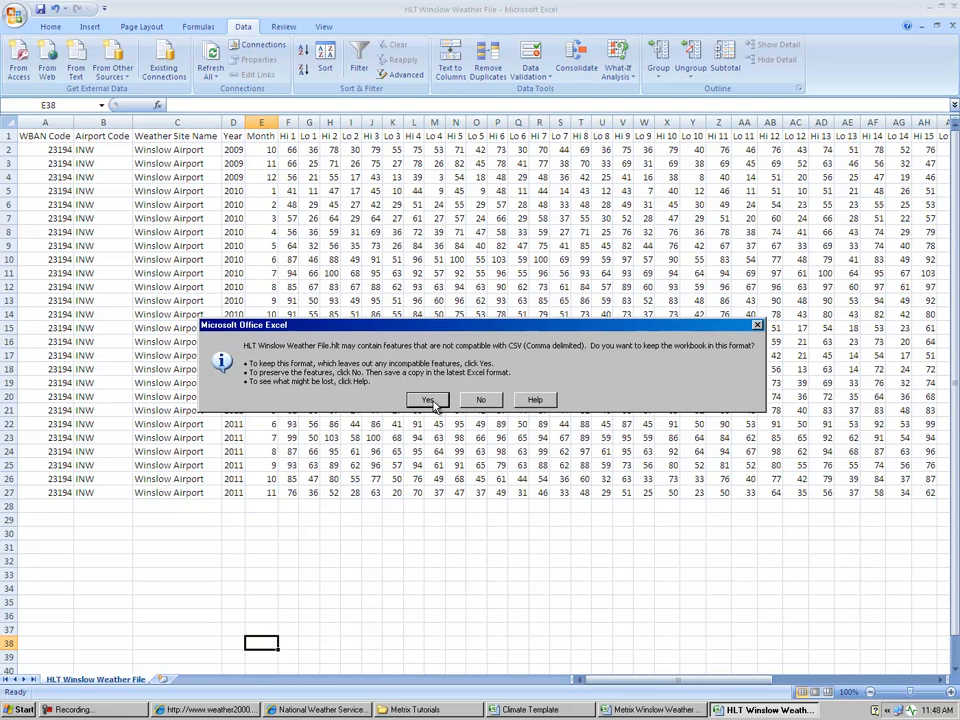
pyautogui.click(429, 401)
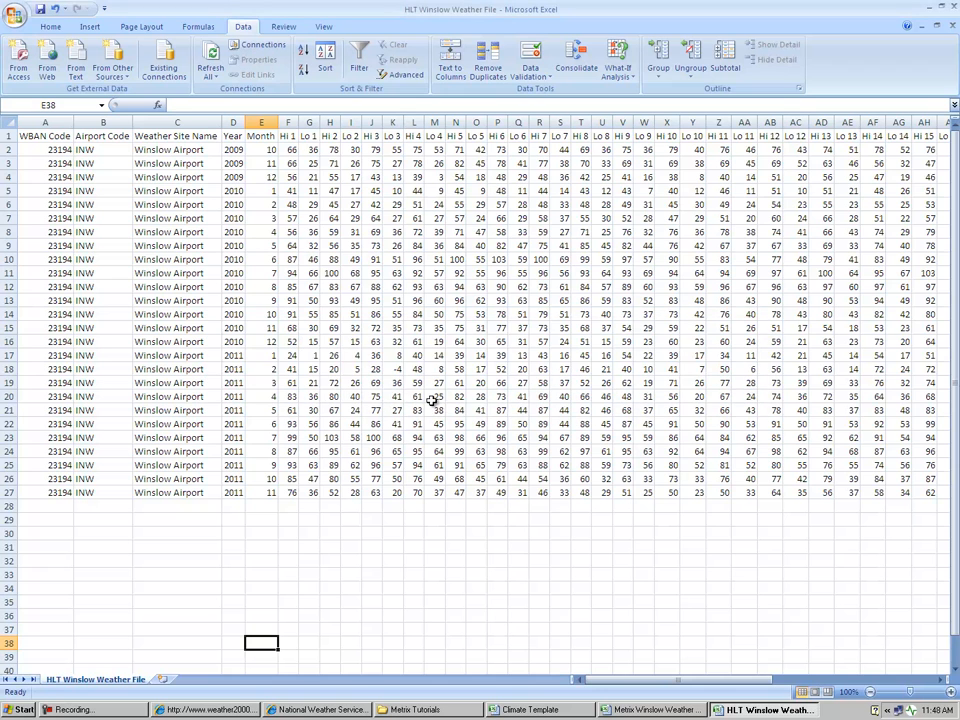